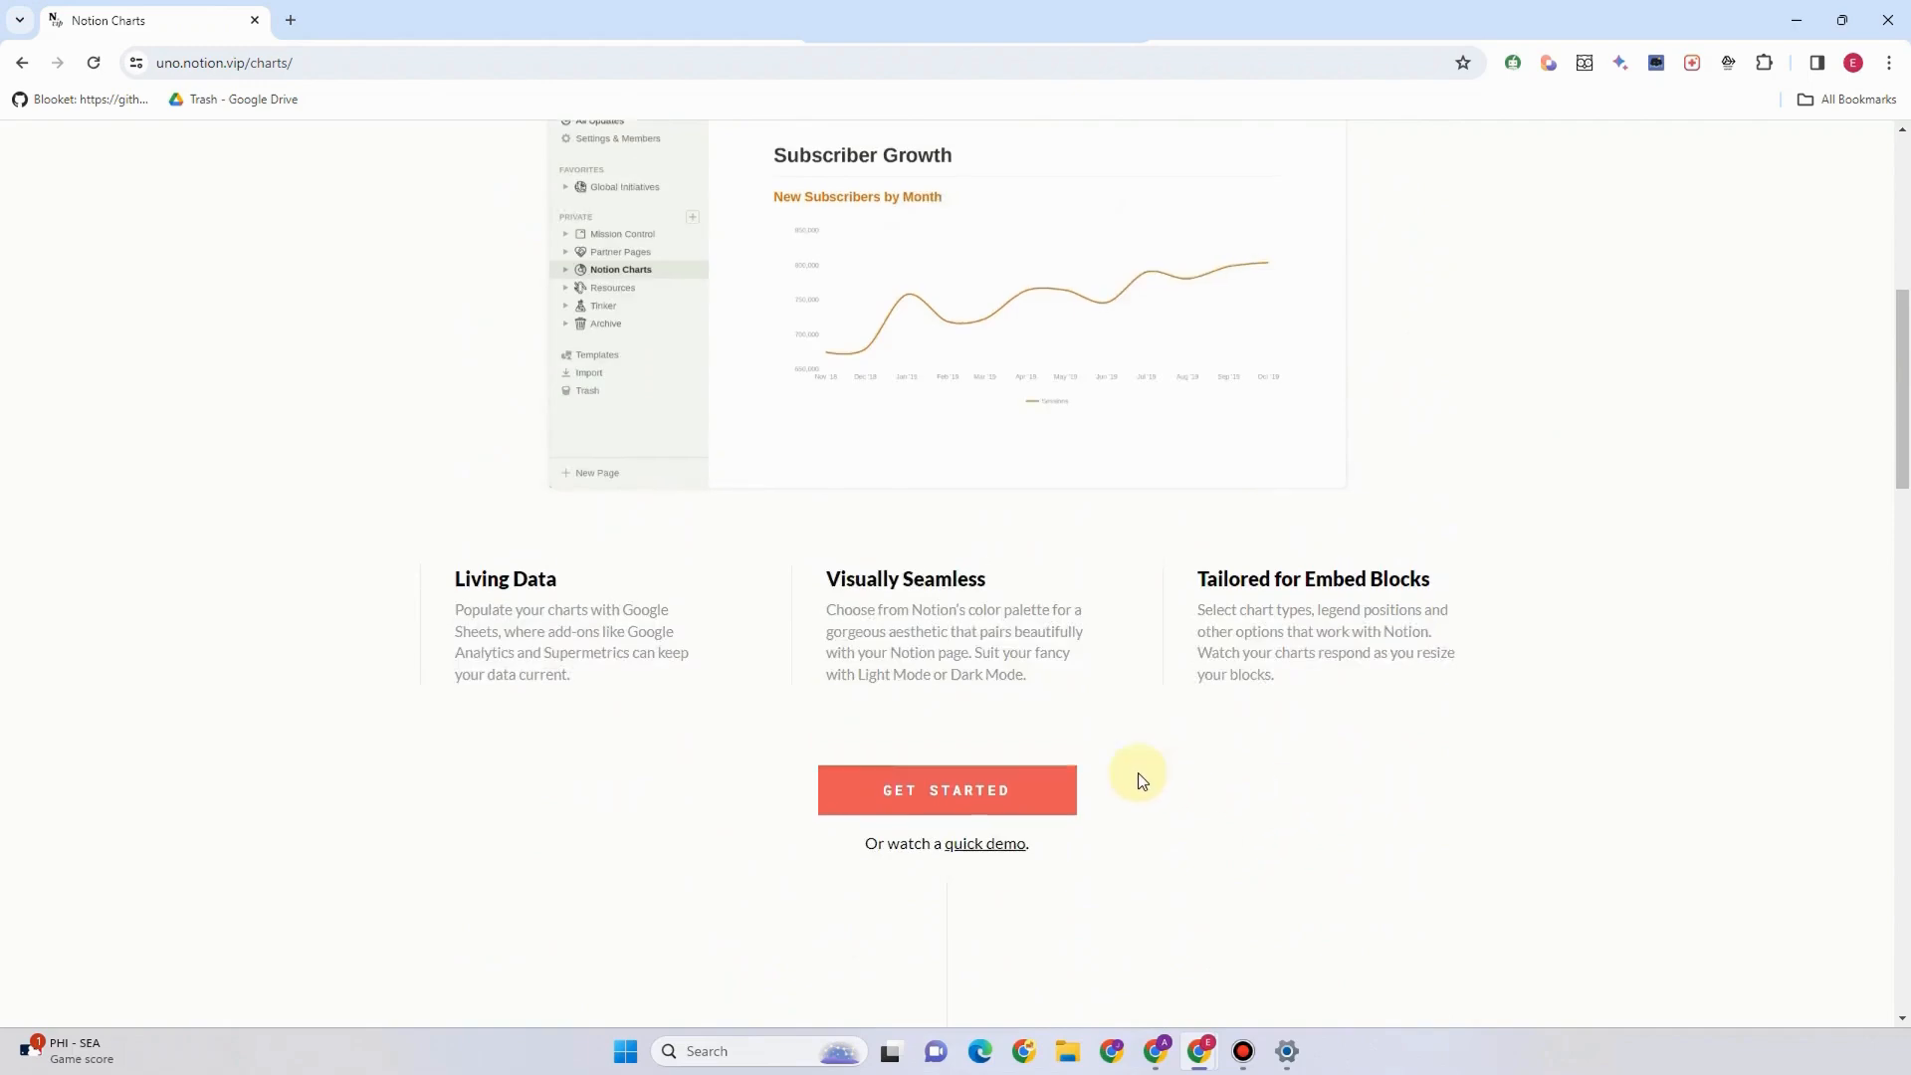
- Open the demo dashboard from the Notion Charts page and look through its revenue, website traffic and customer sections
scroll(1135, 776, "up", 4)
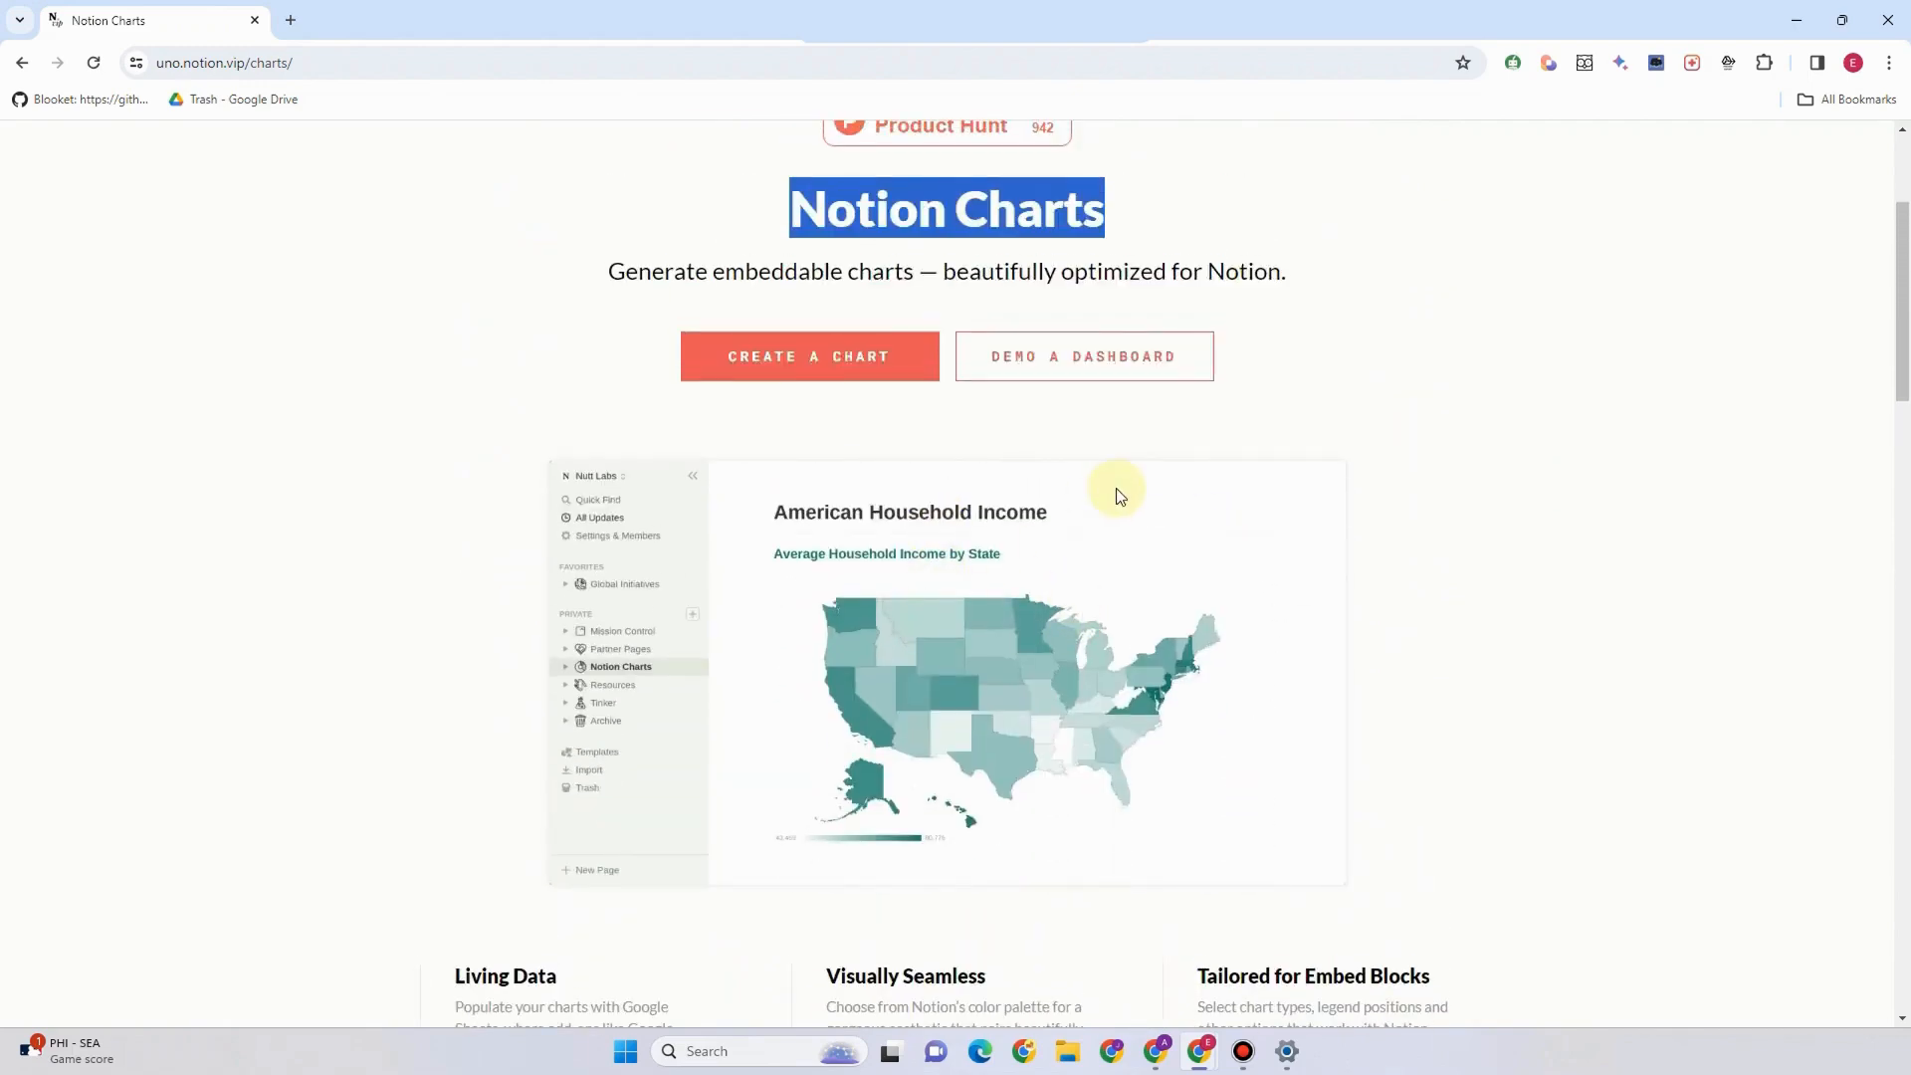
left_click(1050, 366)
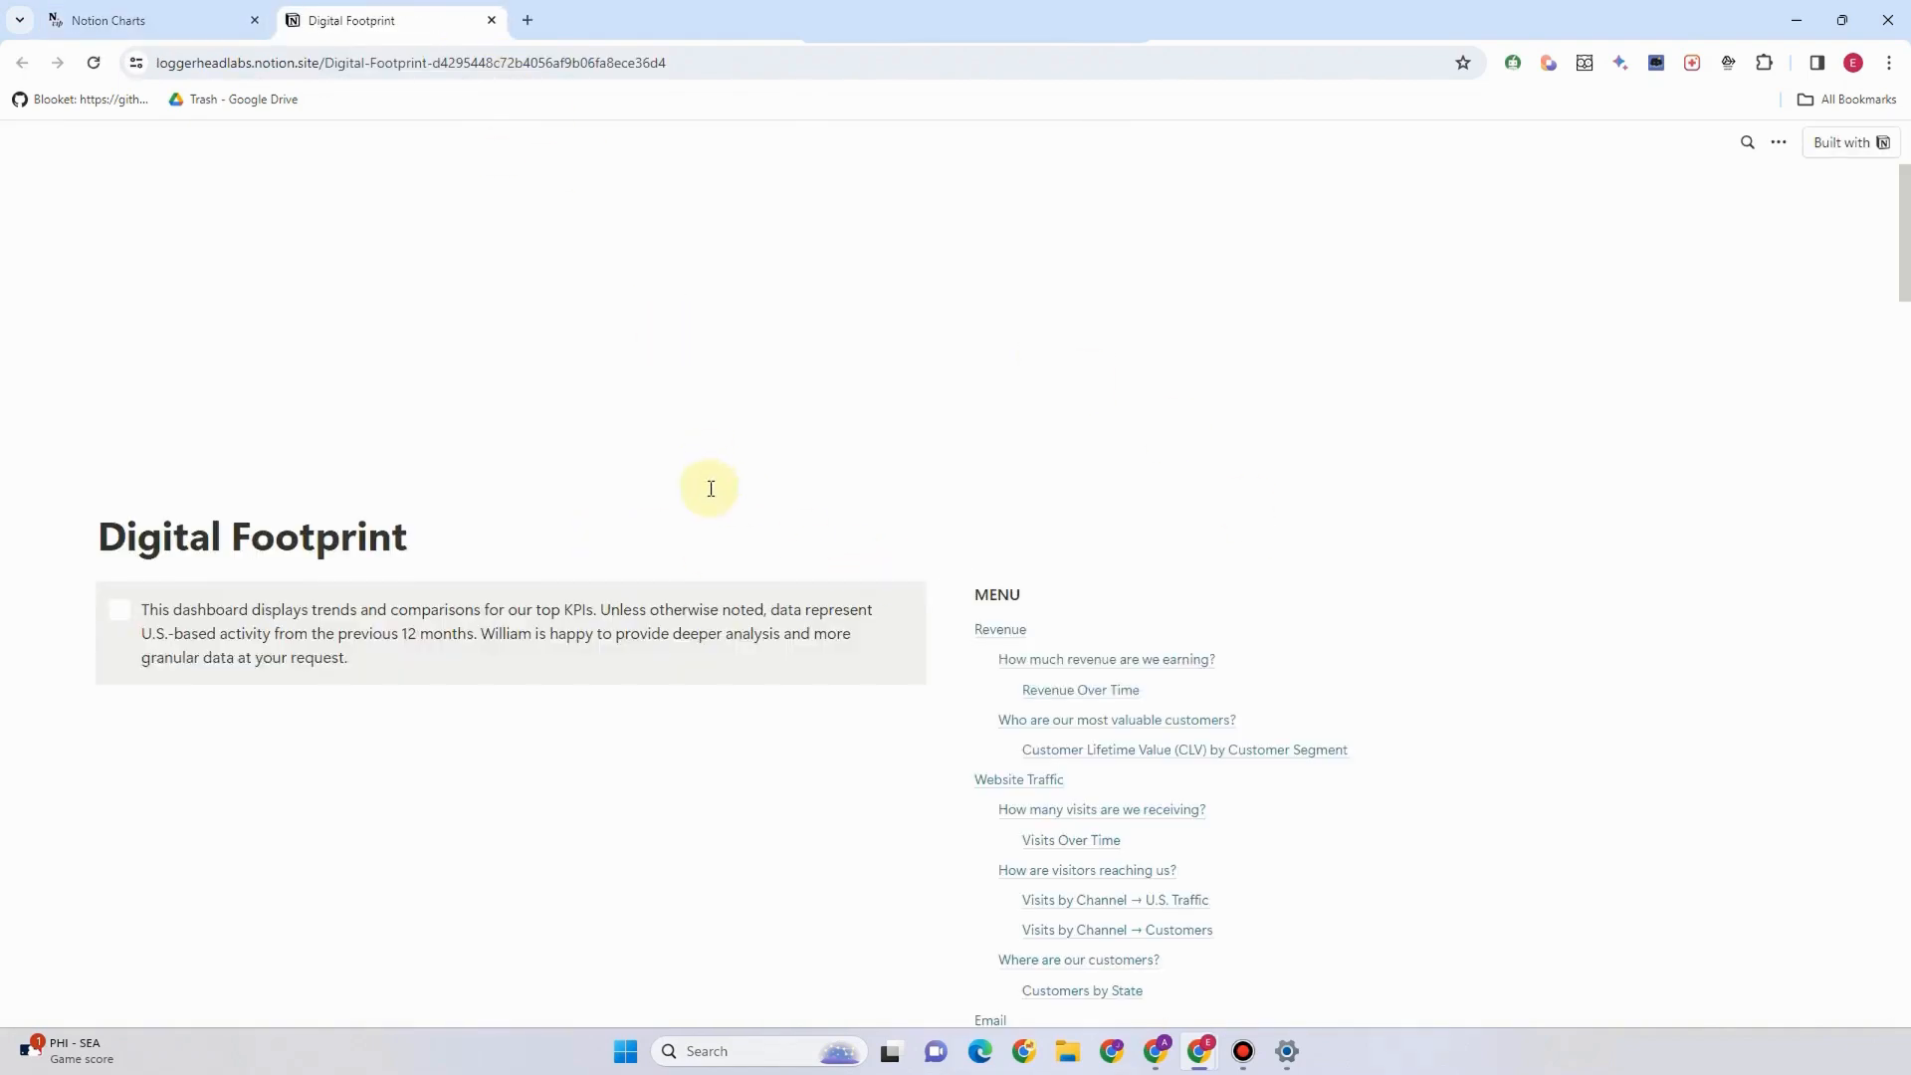
scroll(844, 584, "down", 9)
scroll(845, 595, "down", 1)
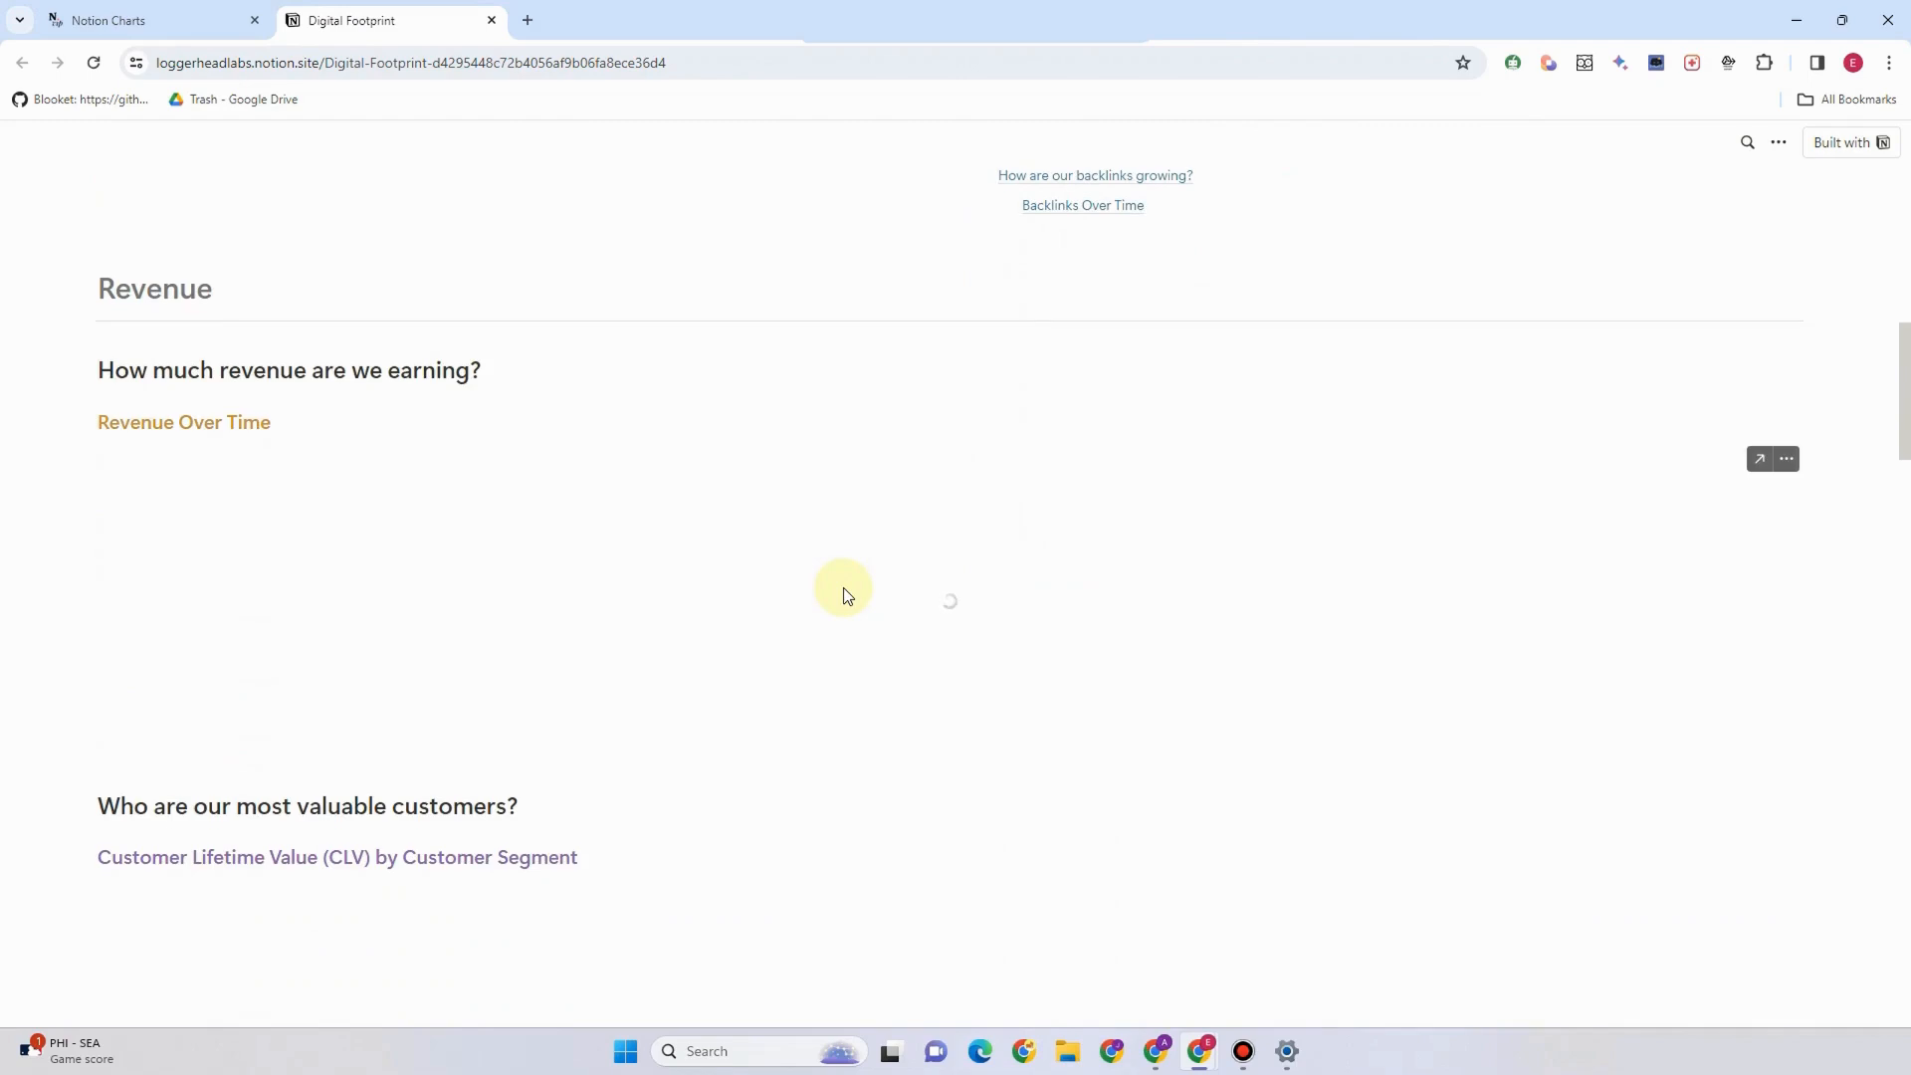
scroll(845, 595, "down", 15)
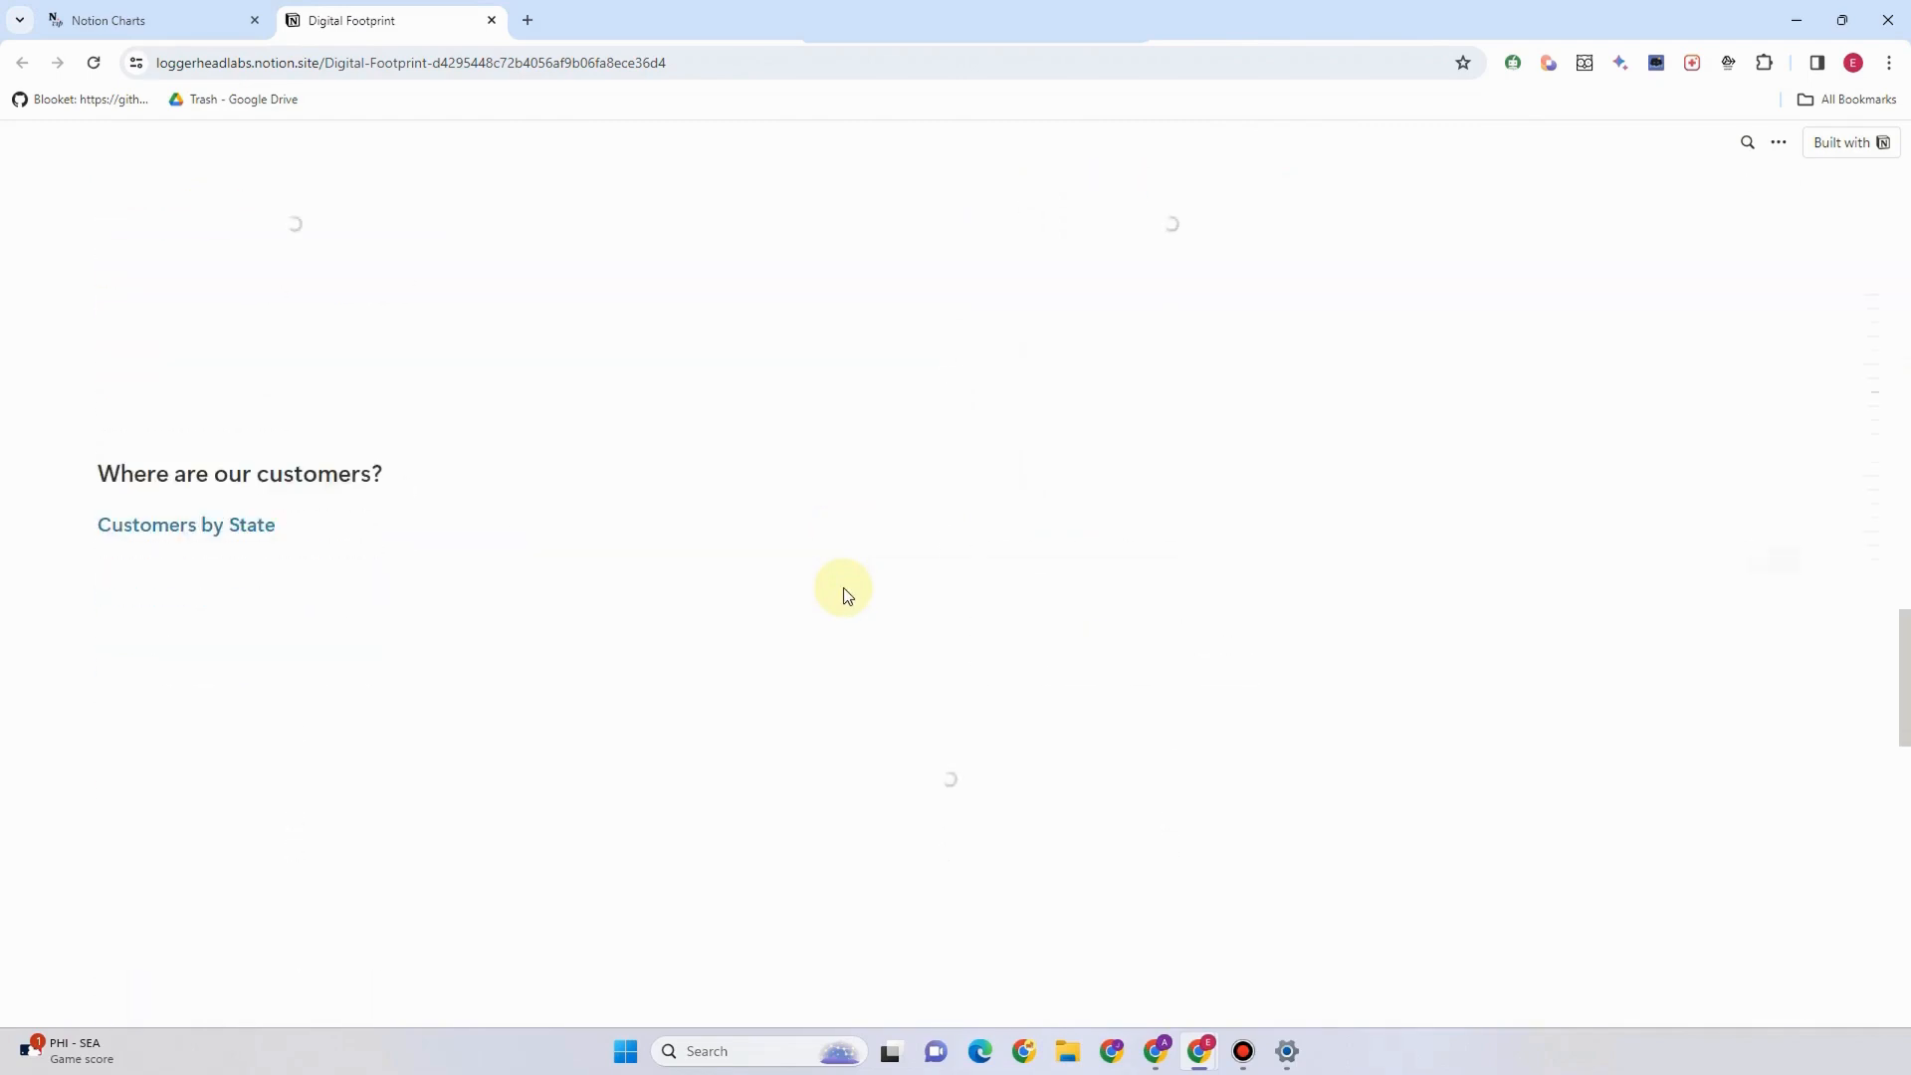
scroll(845, 595, "up", 20)
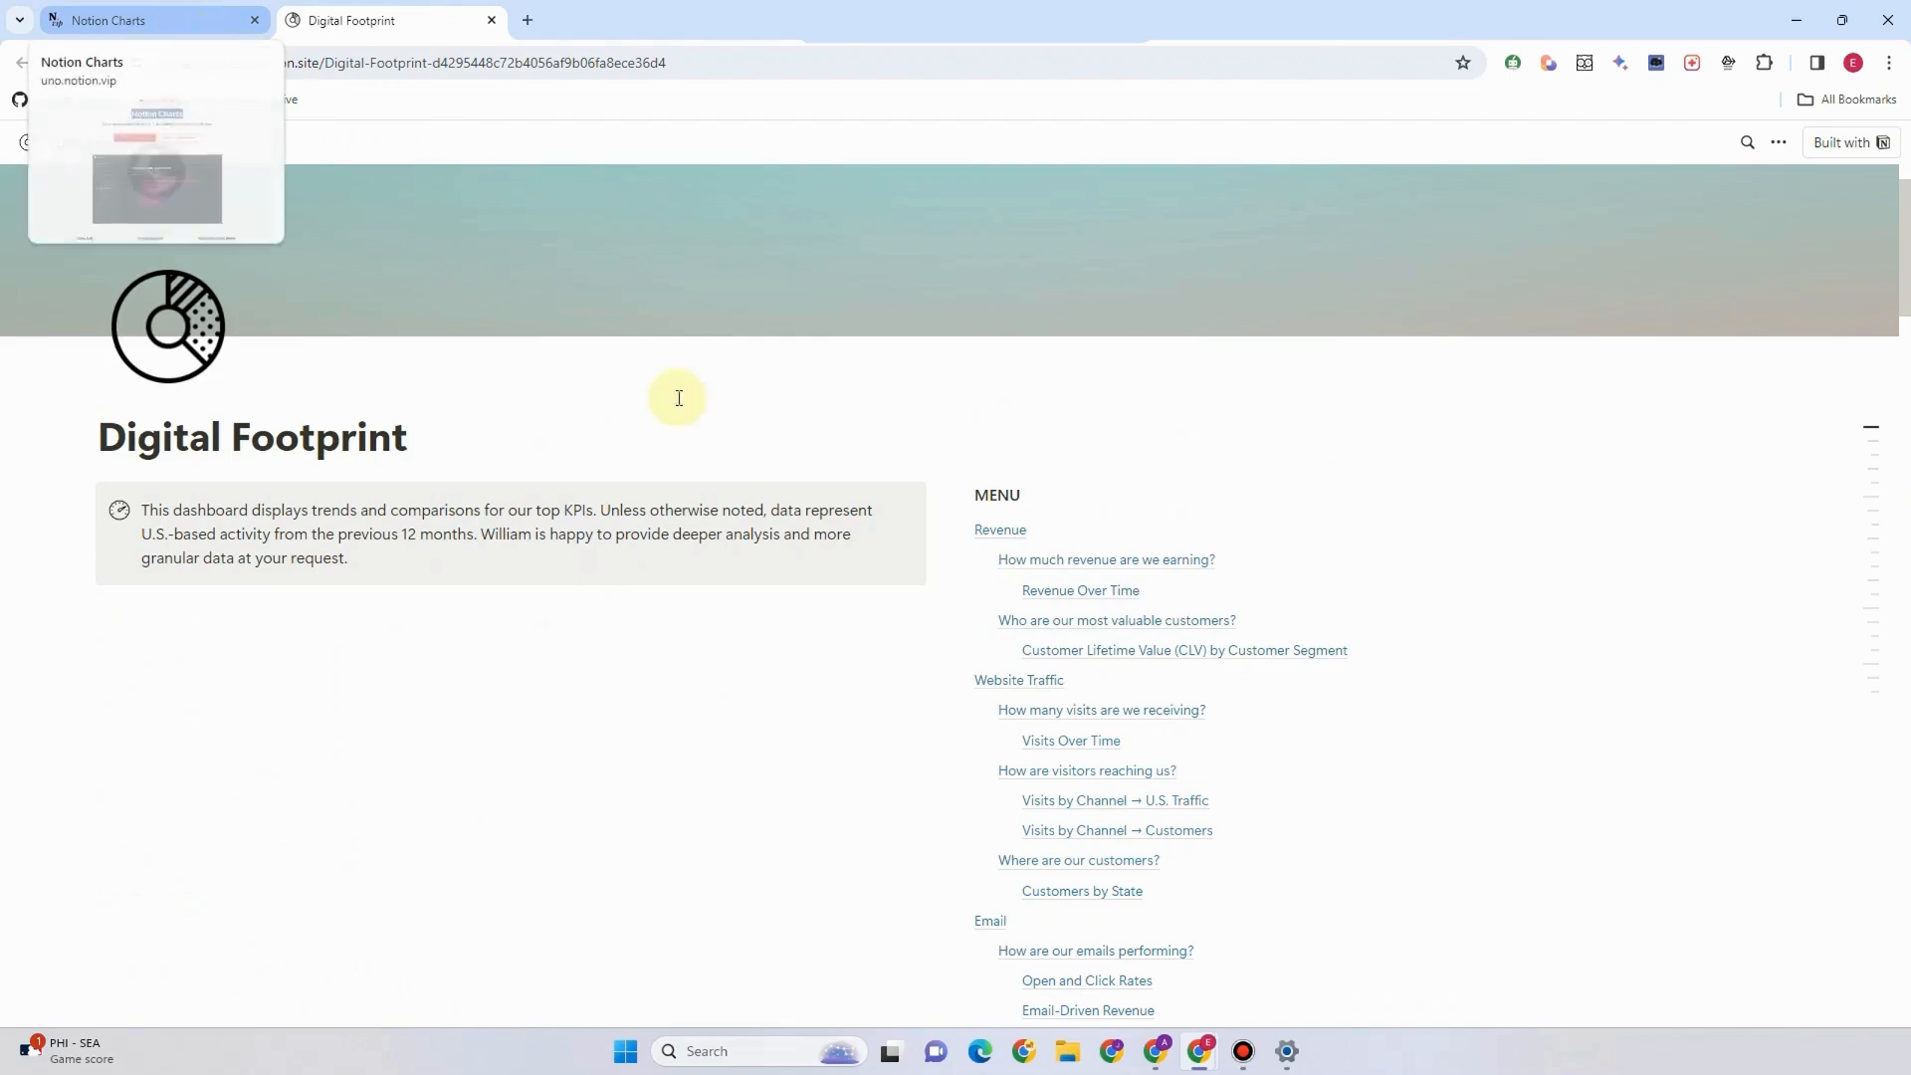
scroll(826, 452, "up", 1)
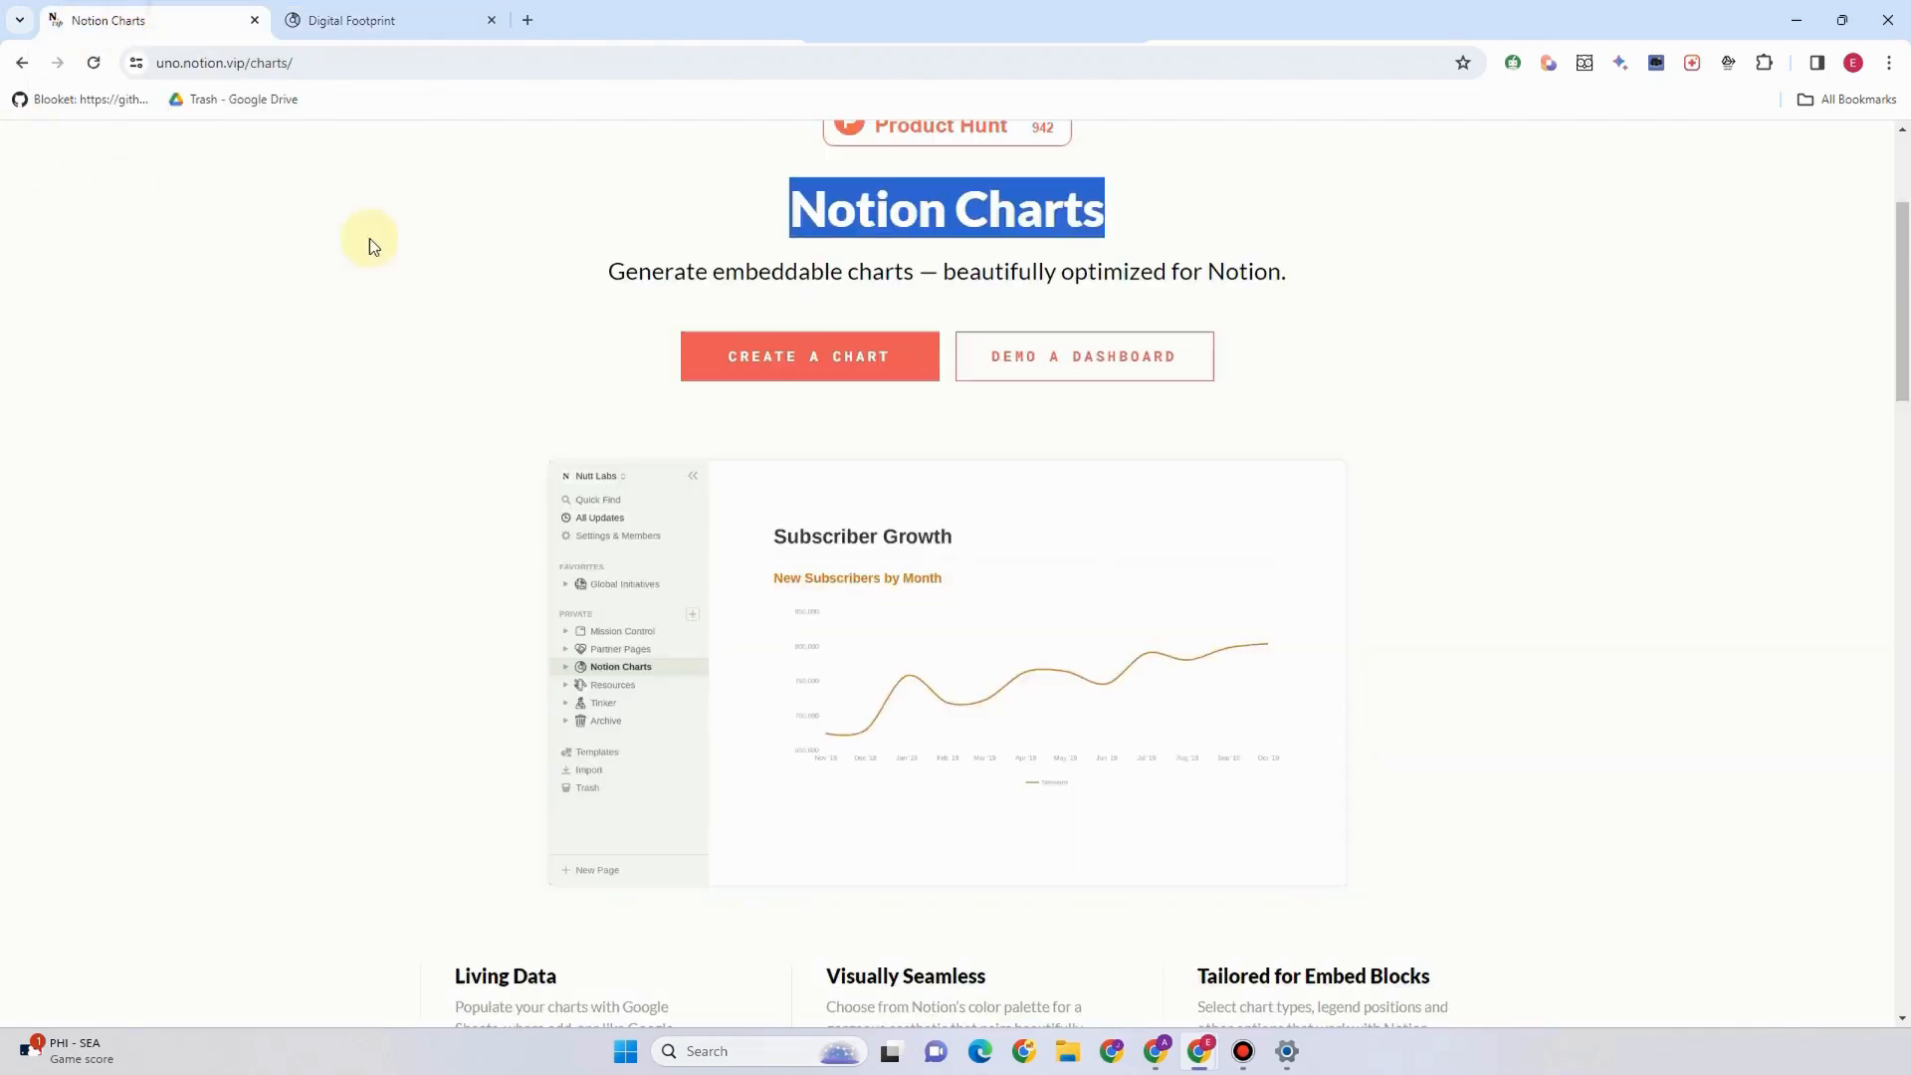
- Return to the Notion Charts page and copy the ".notion.vip/charts" part of its web address
left_click(118, 20)
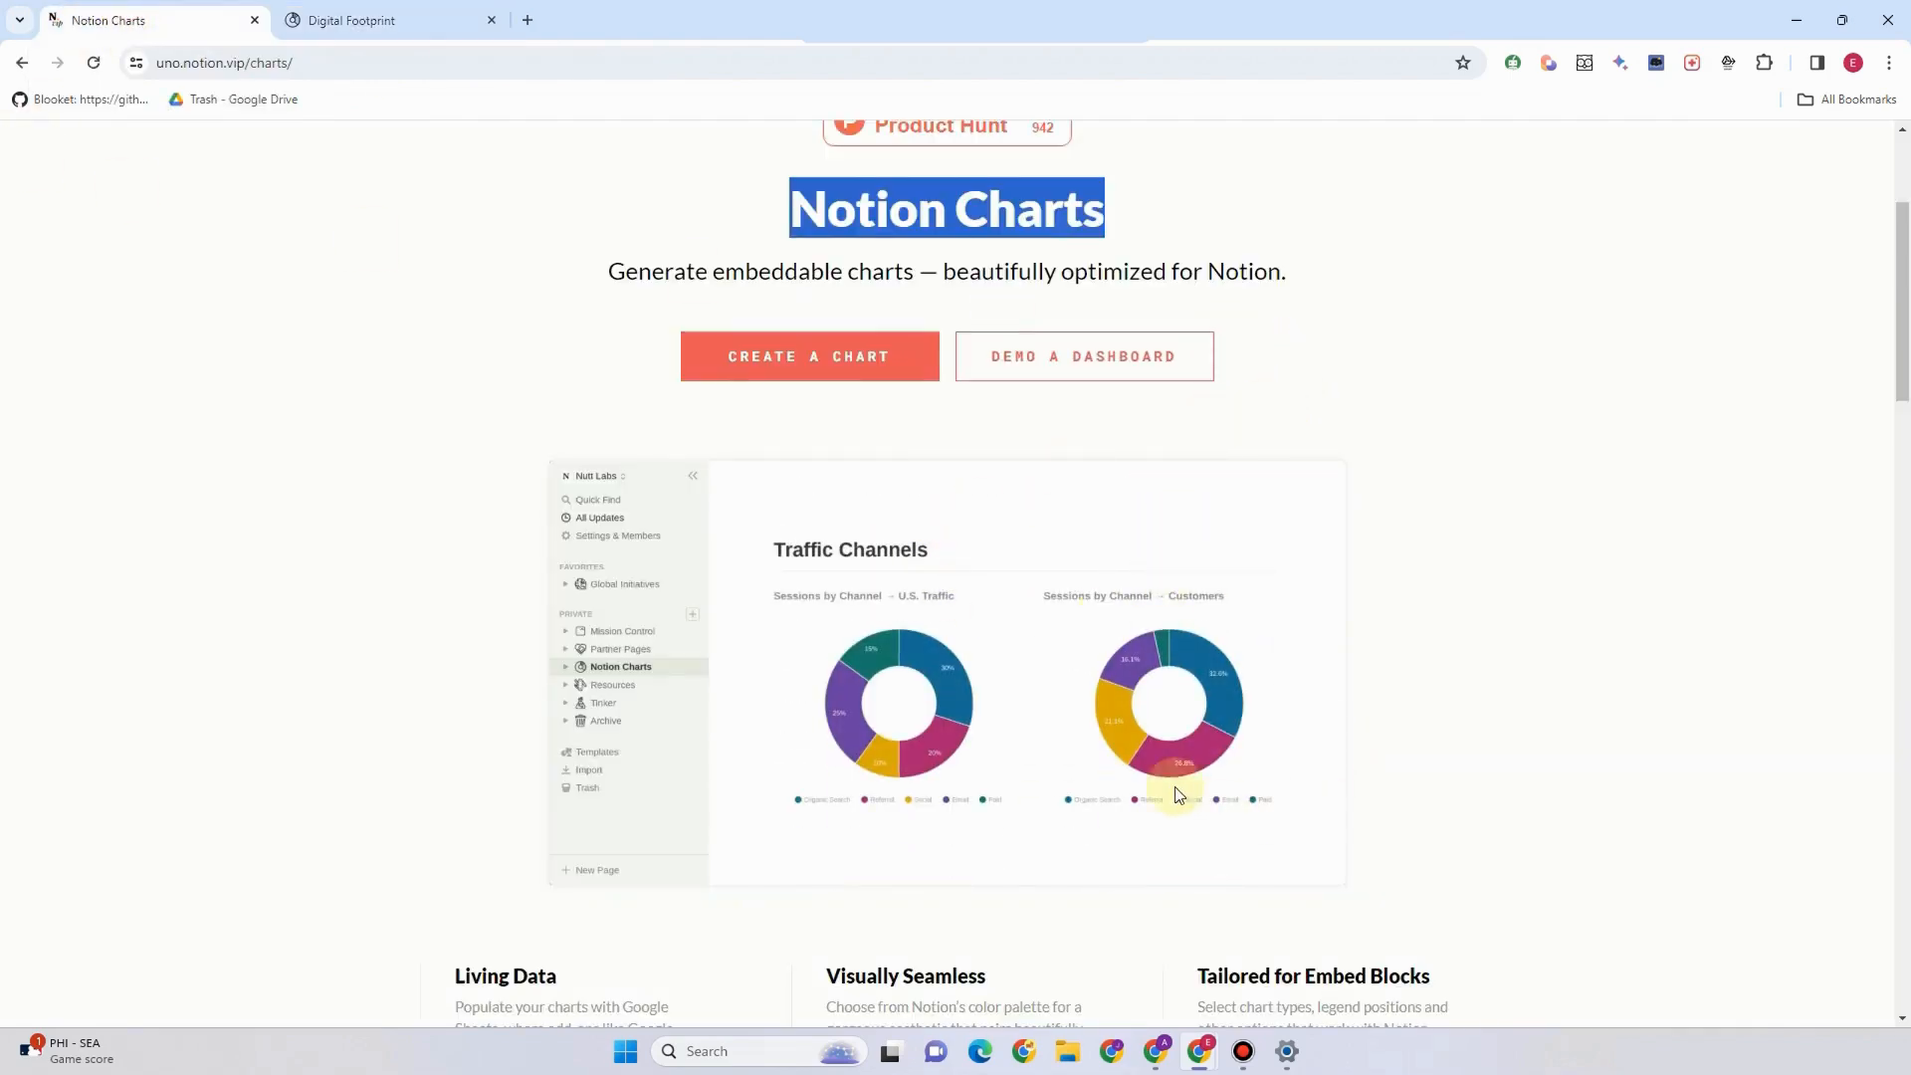
scroll(1121, 753, "down", 3)
scroll(1223, 737, "up", 6)
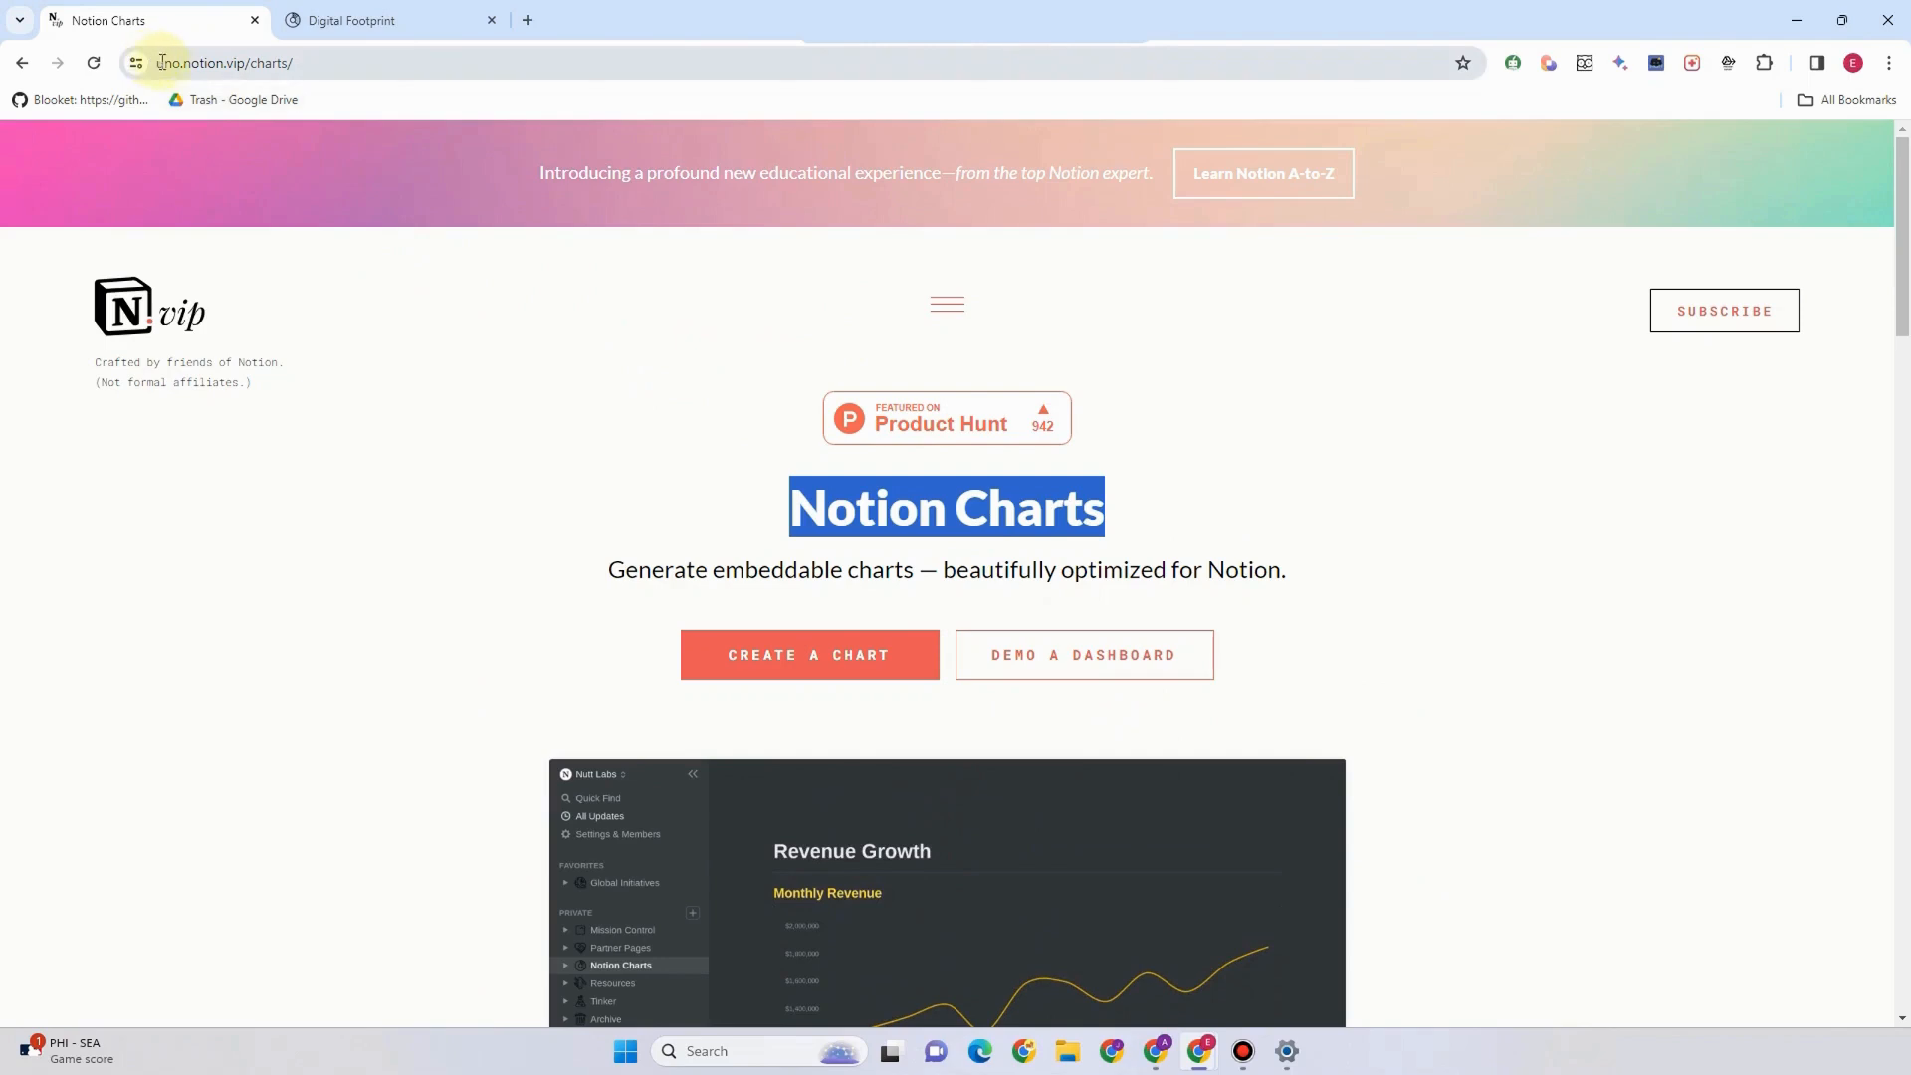
left_click(161, 62)
key("ctrl+c")
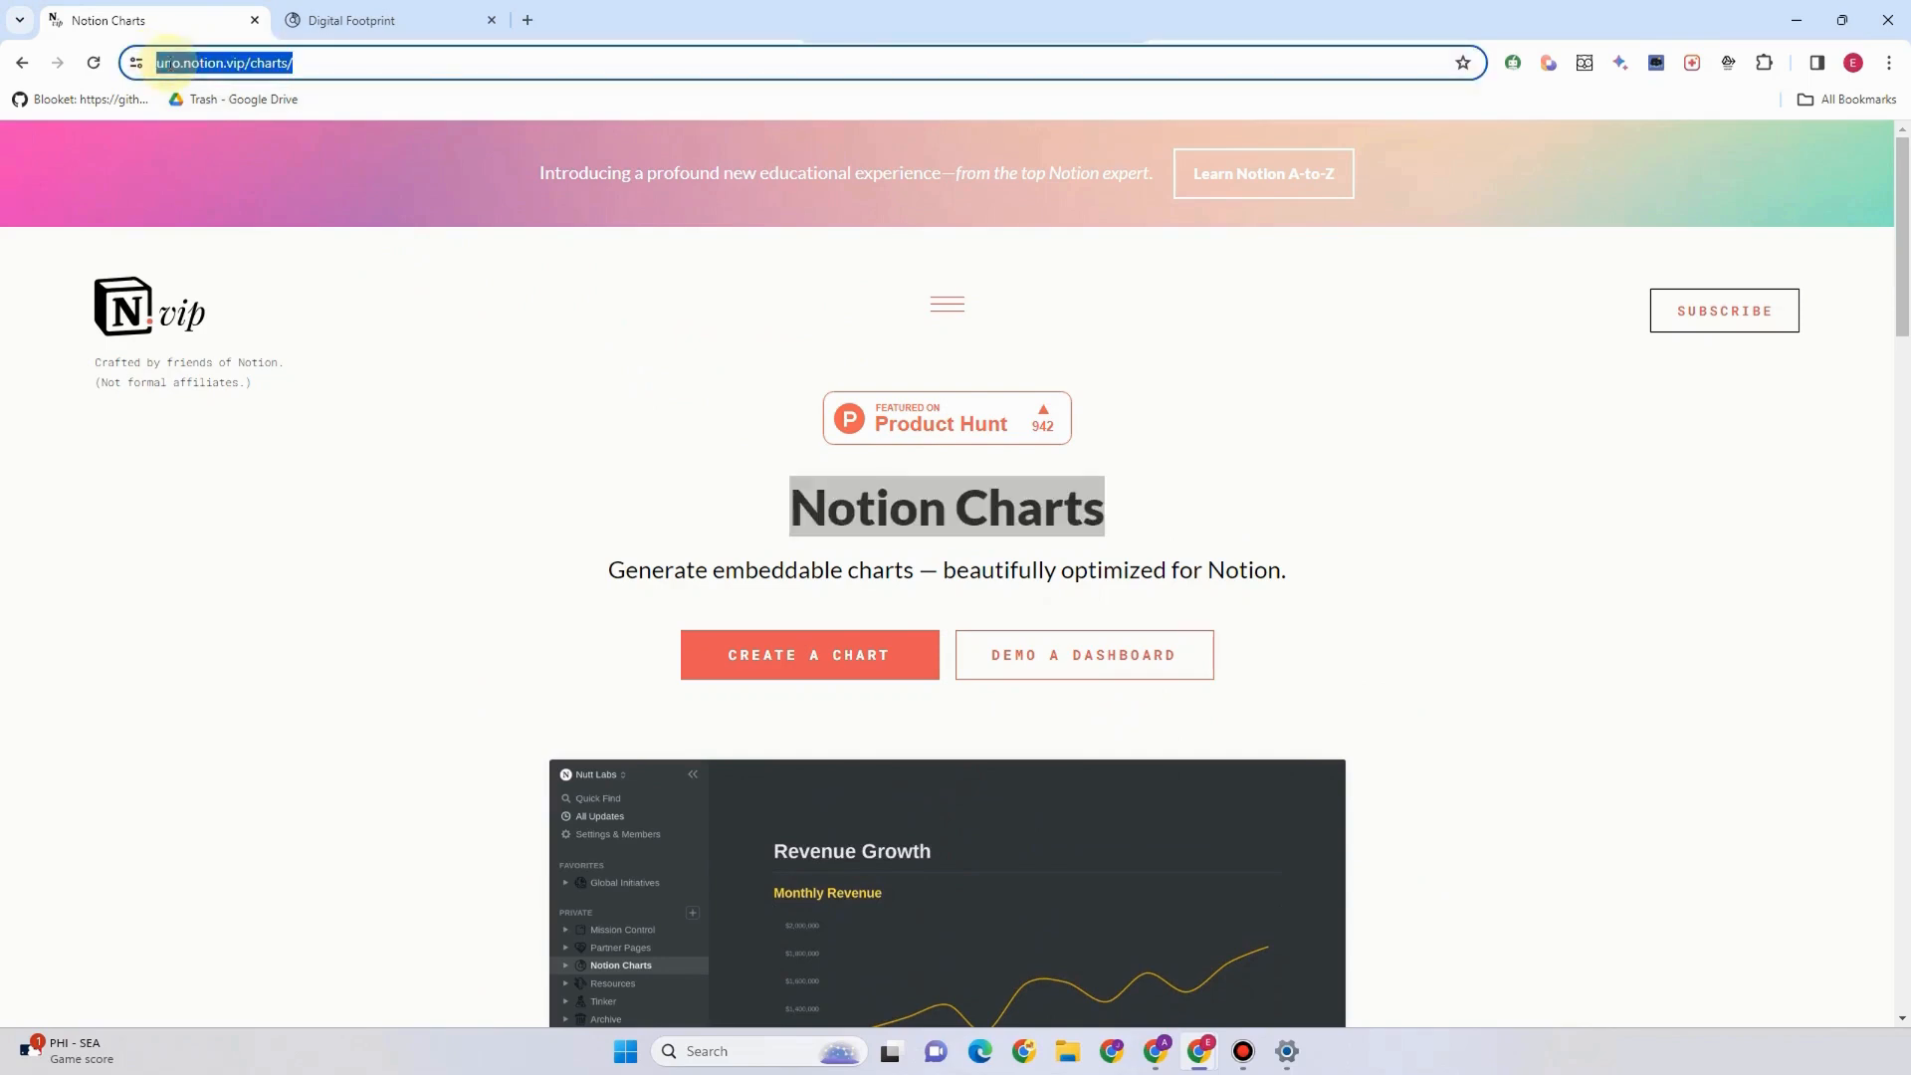
left_click(186, 68)
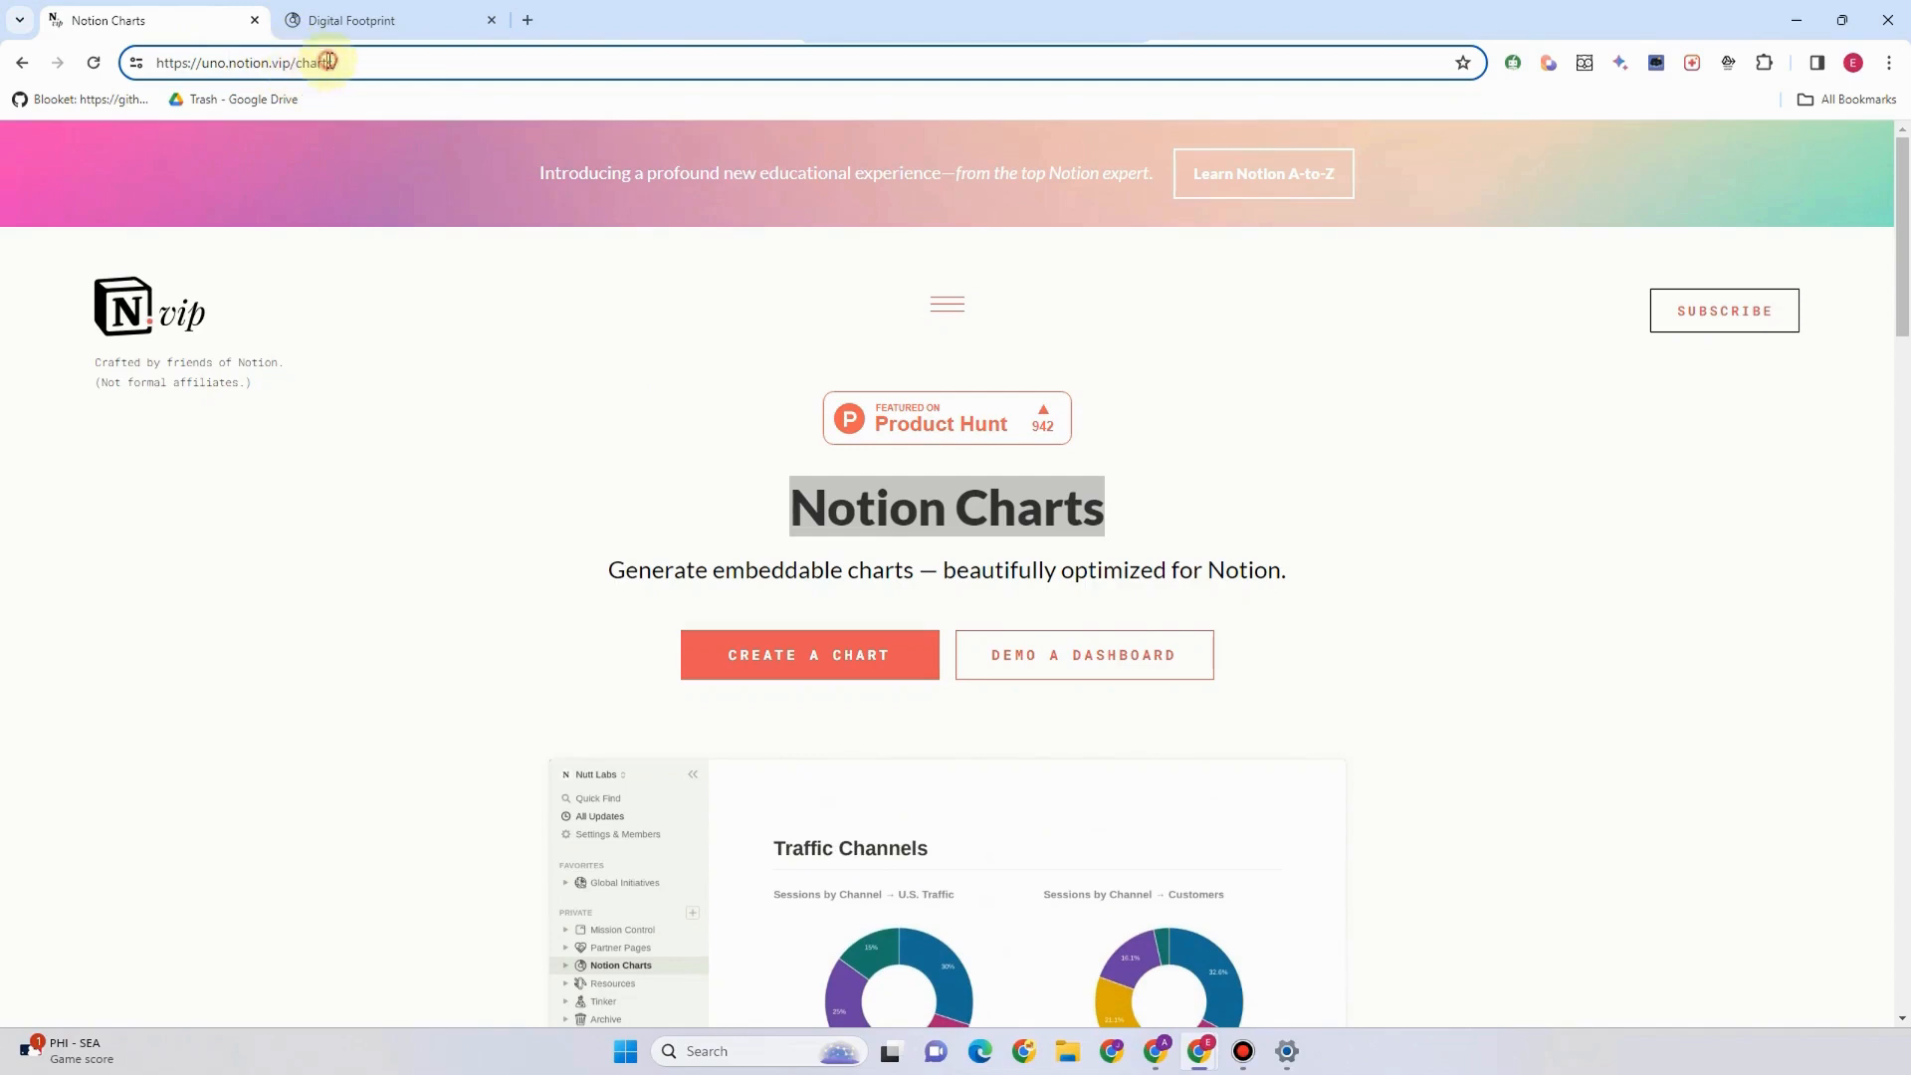
mouse_move(328, 62)
left_mouse_down()
mouse_move(227, 63)
mouse_move(332, 62)
left_mouse_up()
left_click(239, 65)
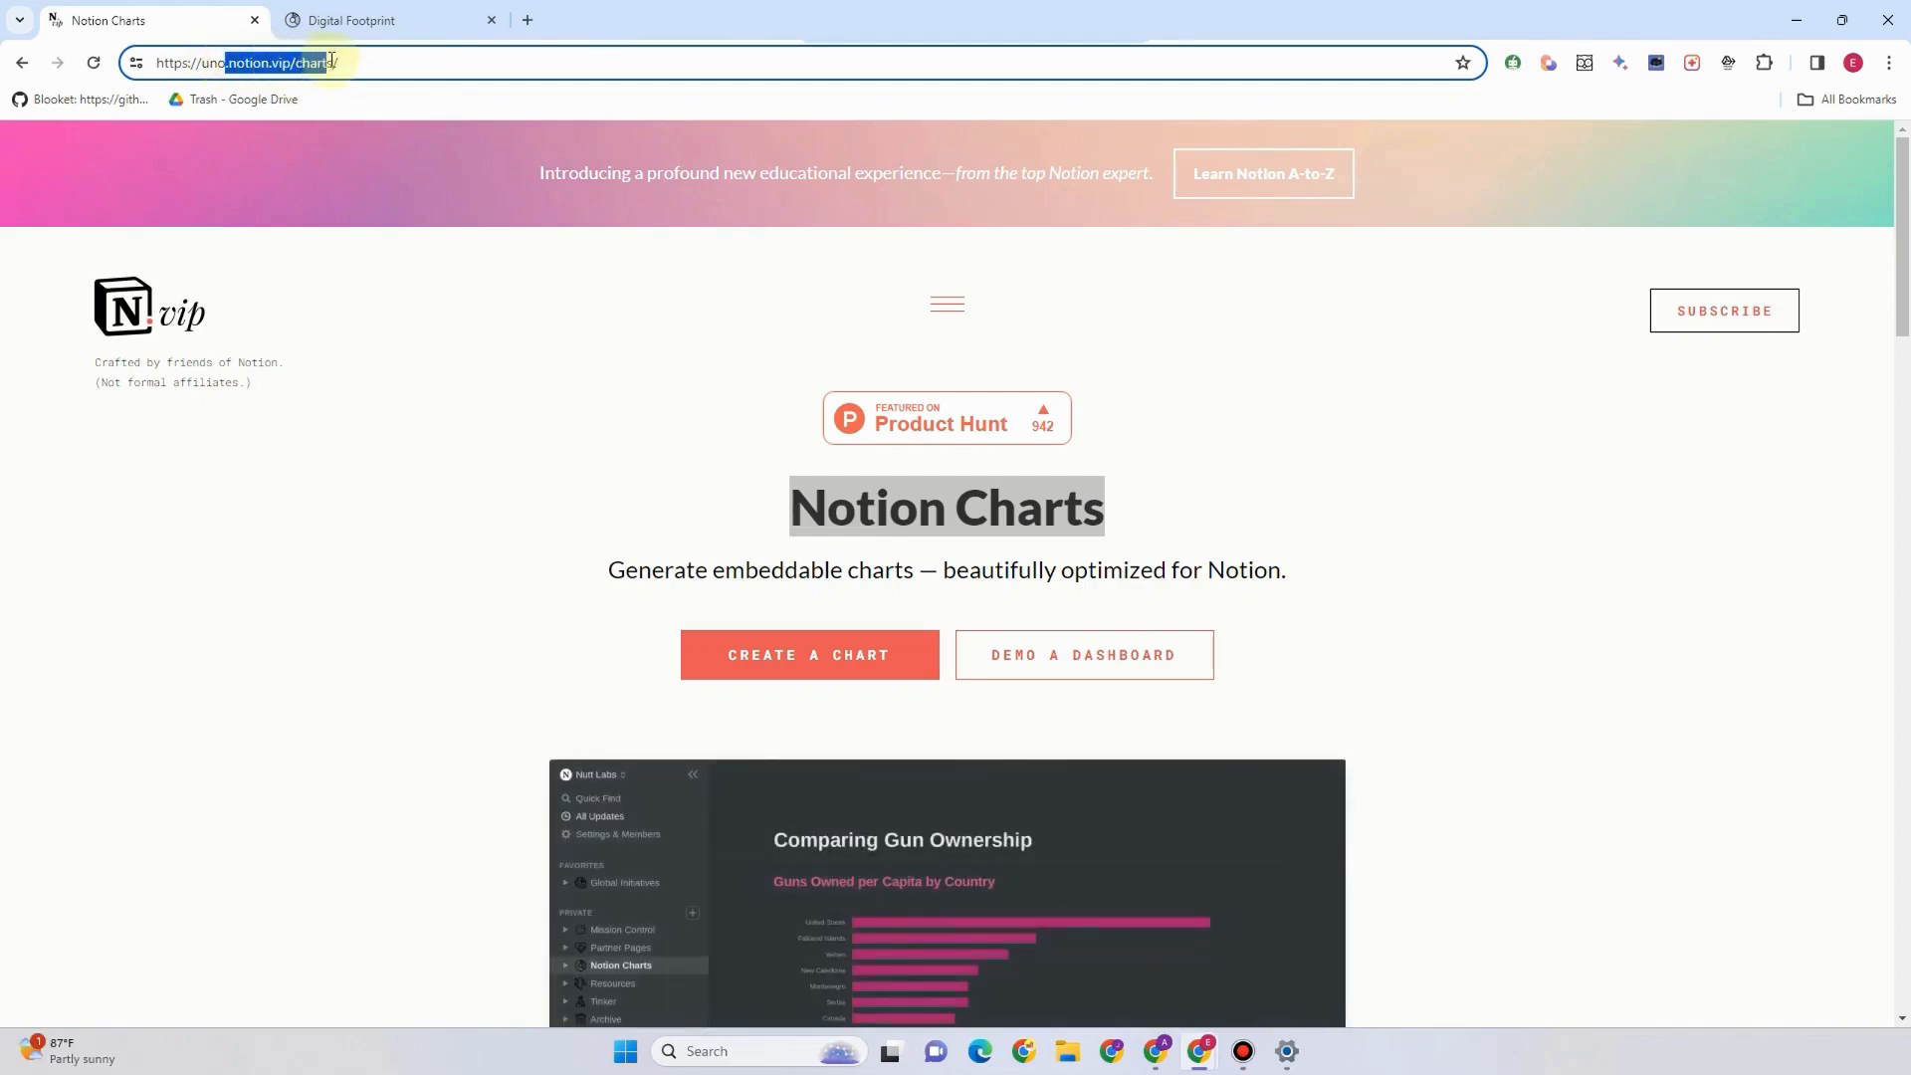
right_click(320, 63)
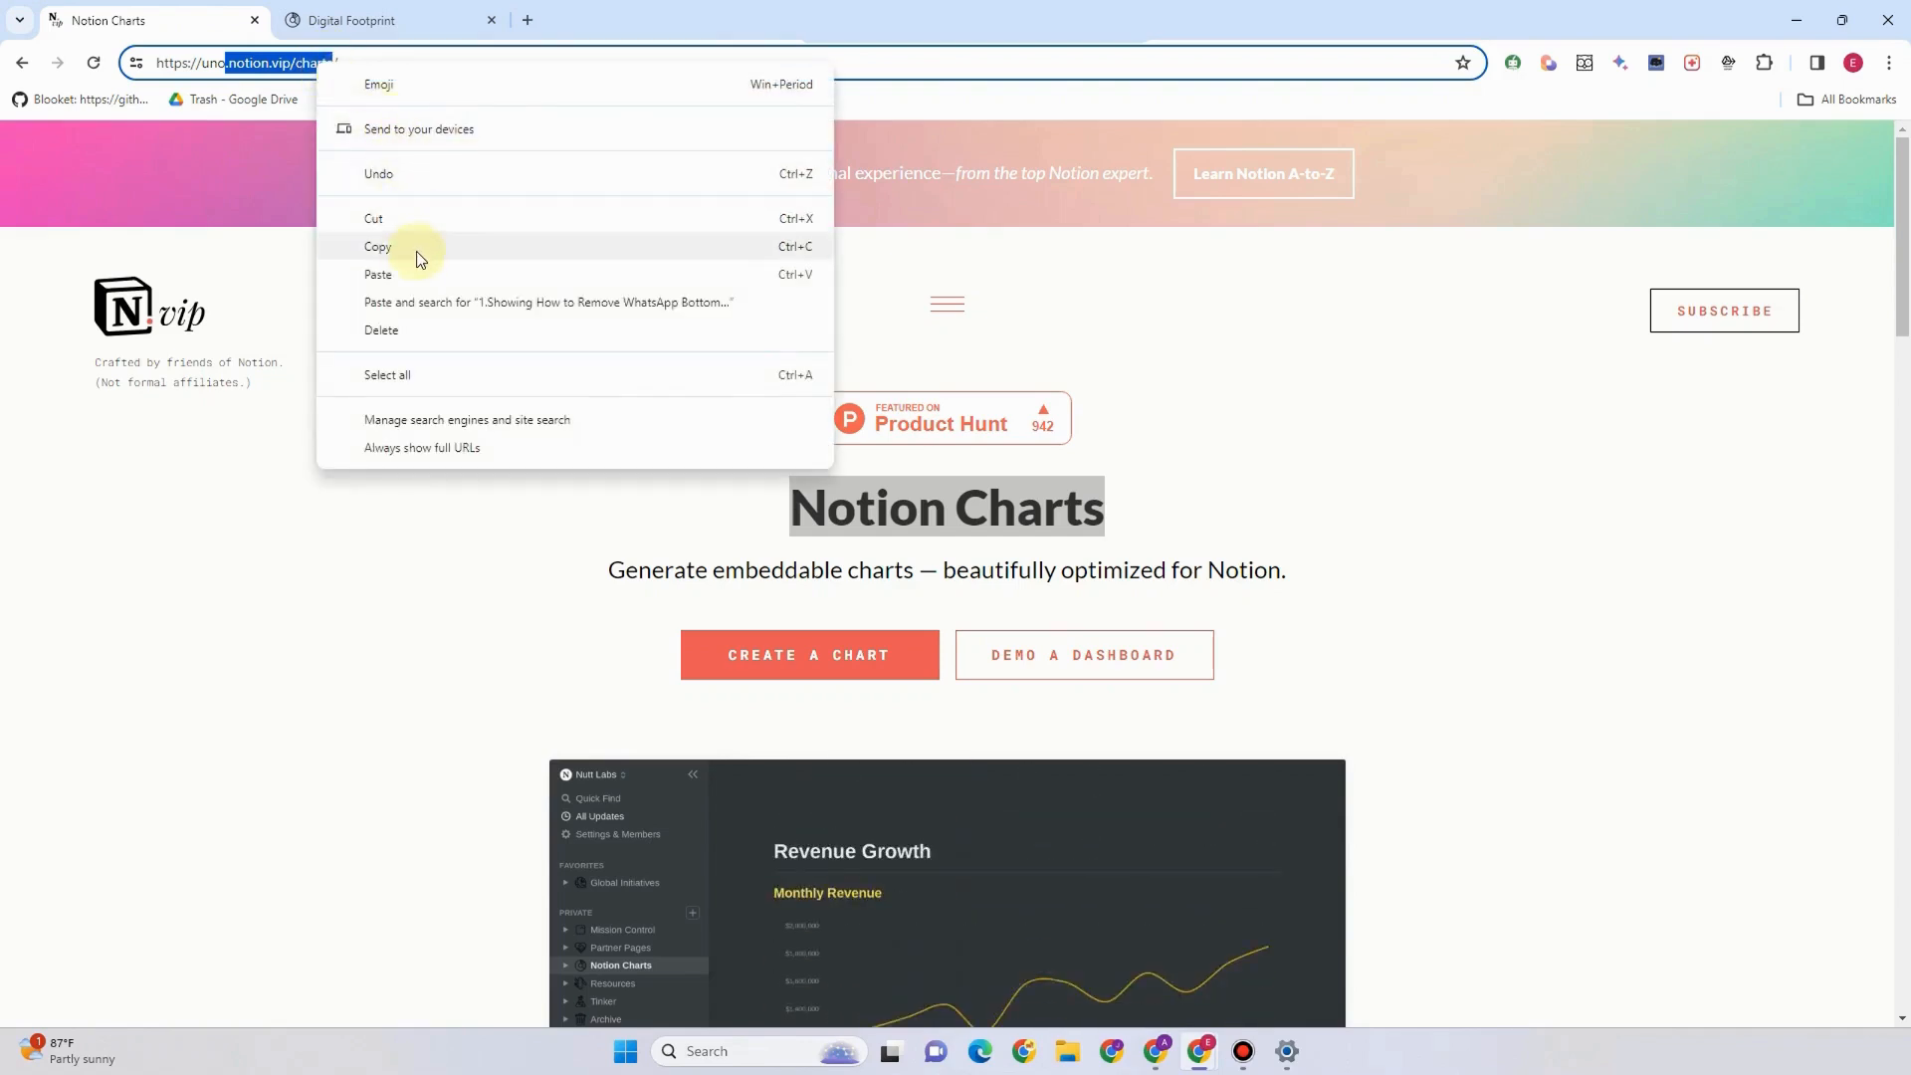
left_click(418, 249)
- Load notion.vip/charts in place of the Digital Footprint dashboard, removing the leading dot from the pasted address
left_click(350, 20)
left_click(375, 63)
key("ctrl+v")
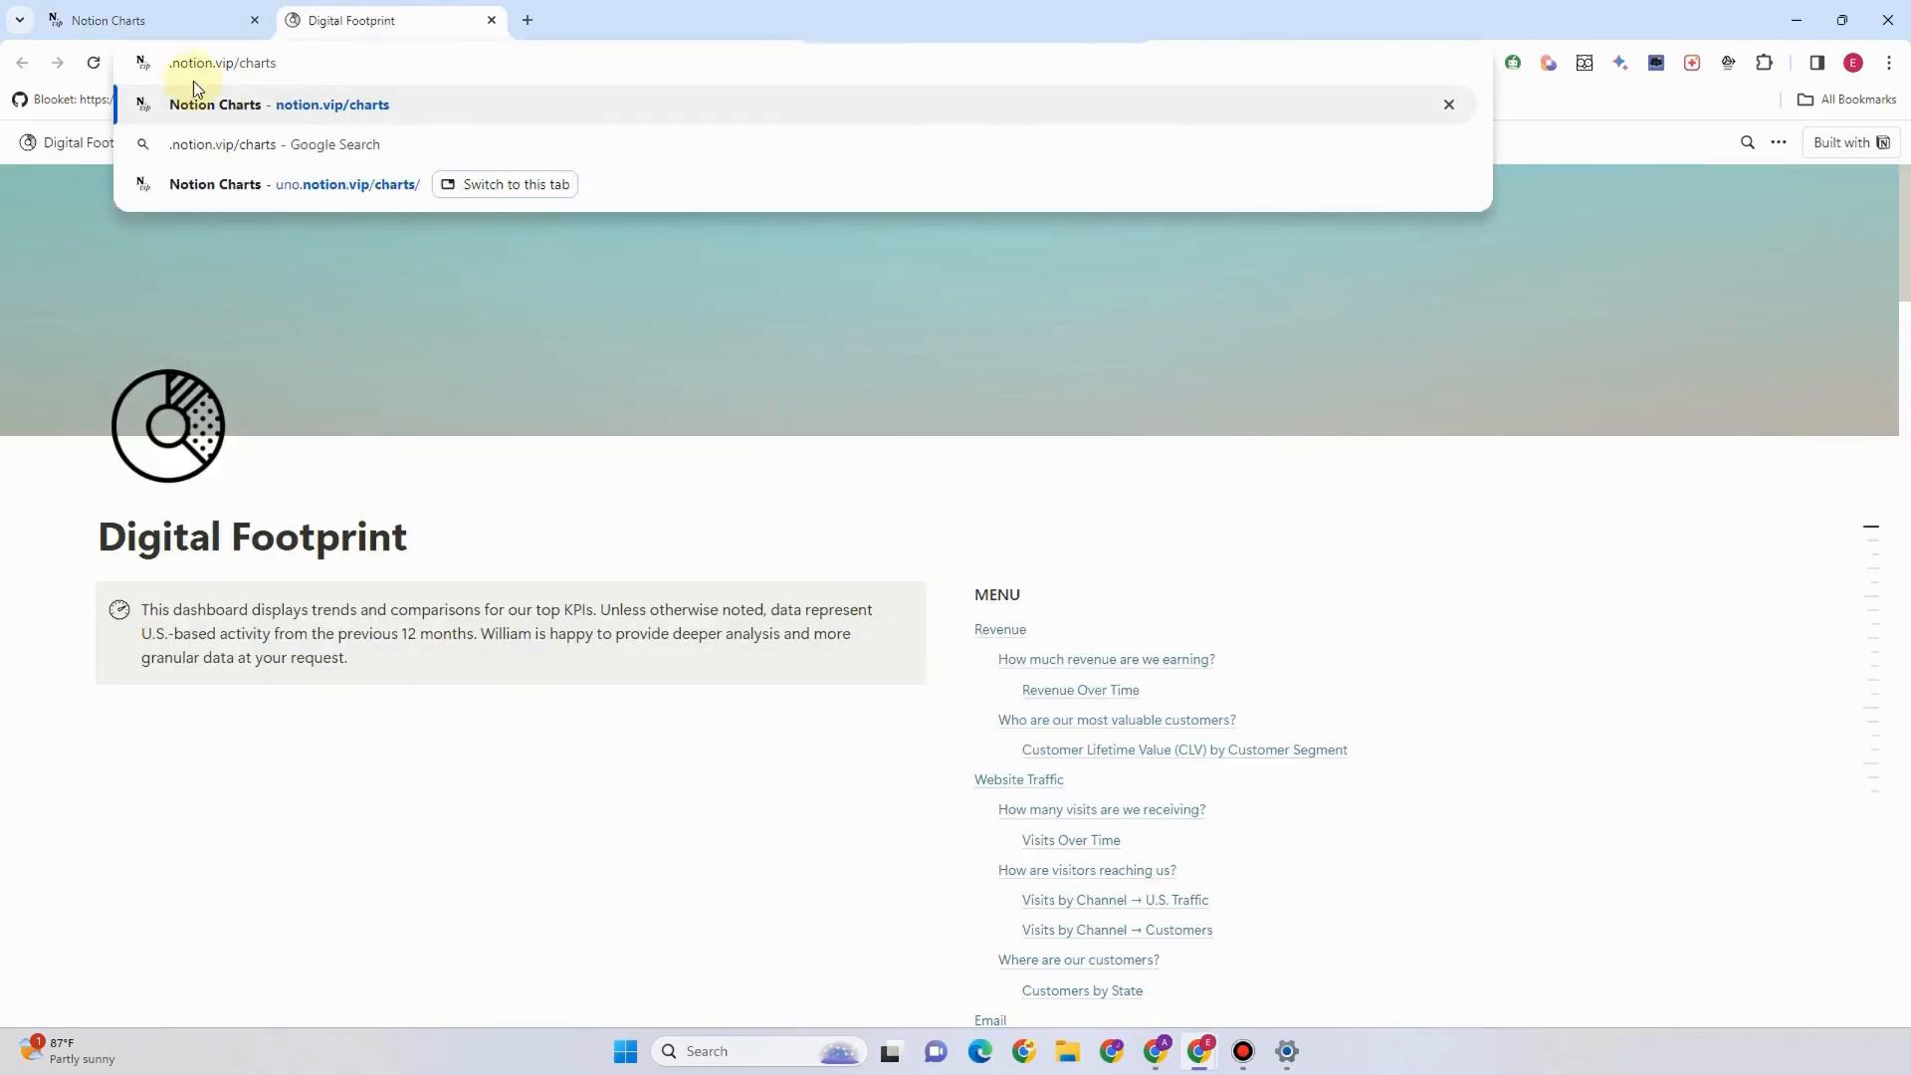
left_click(173, 63)
key("BackSpace")
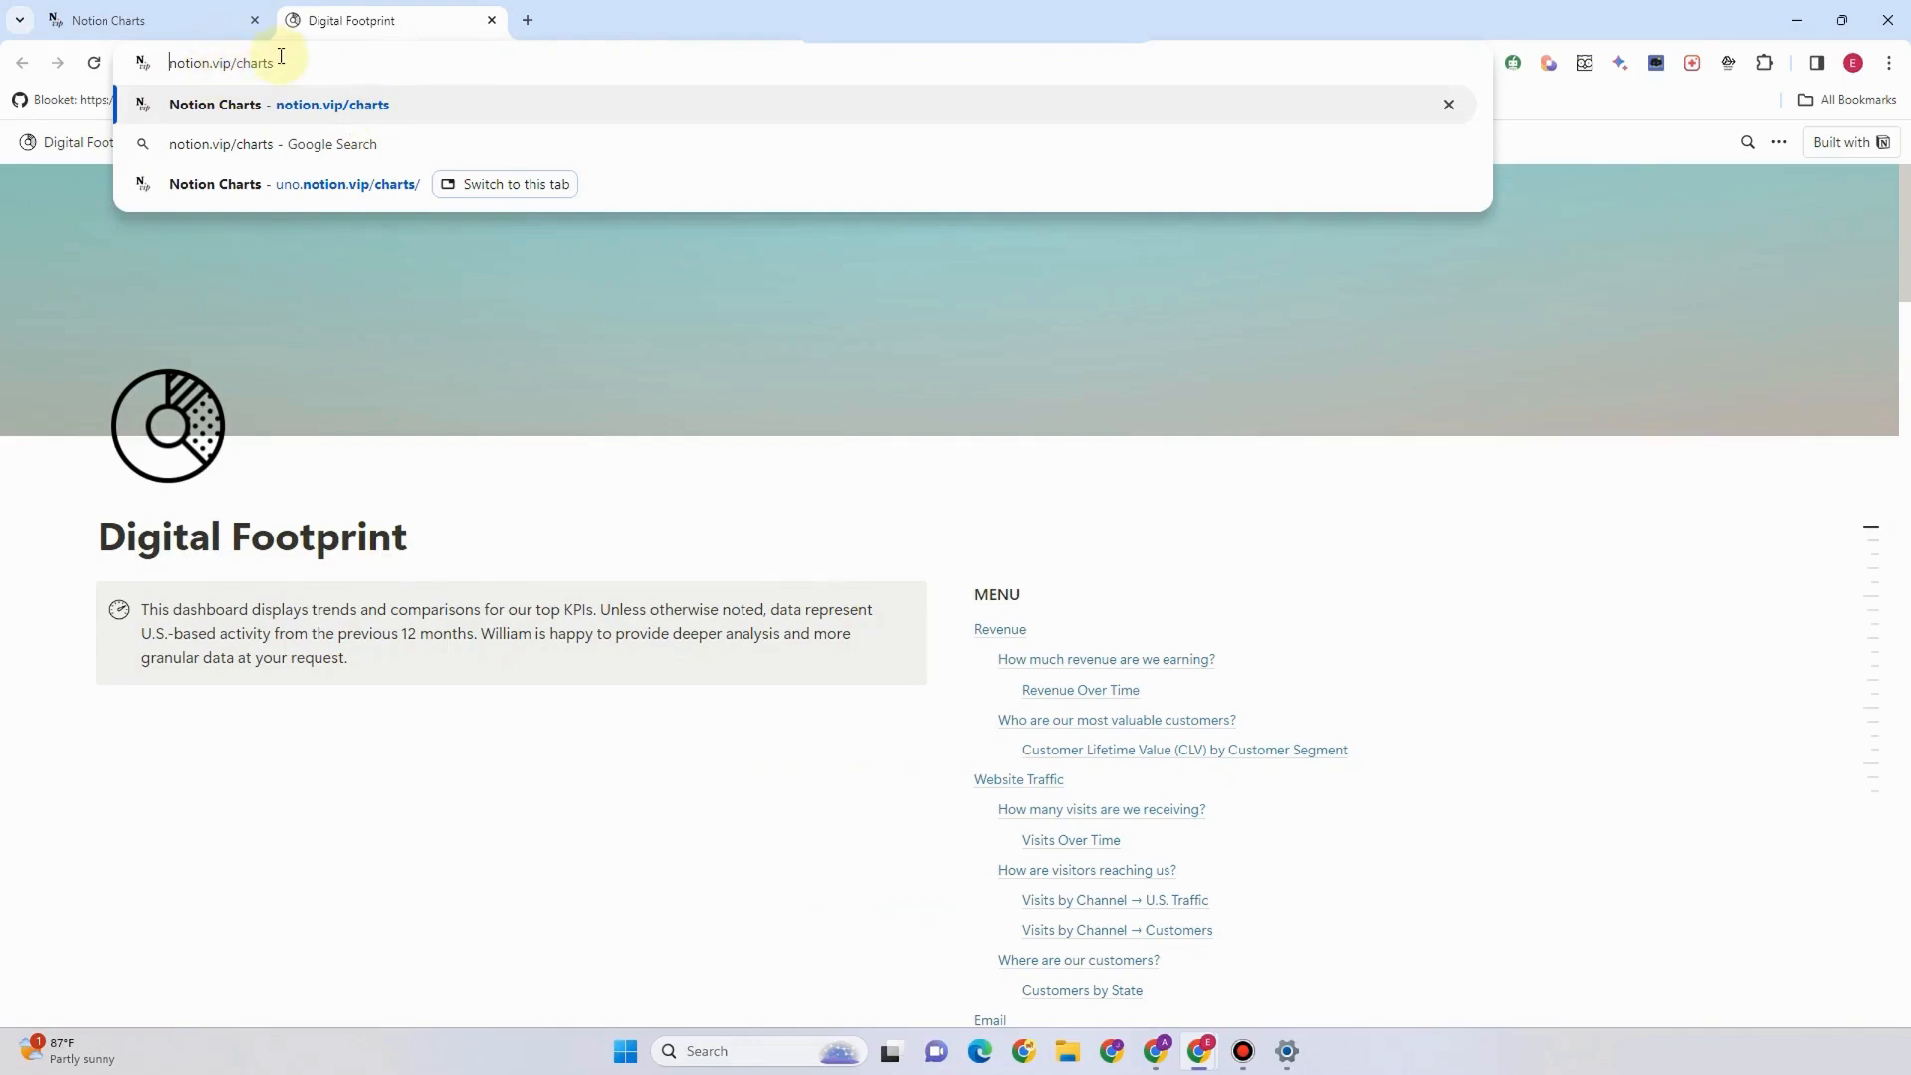
key("Return")
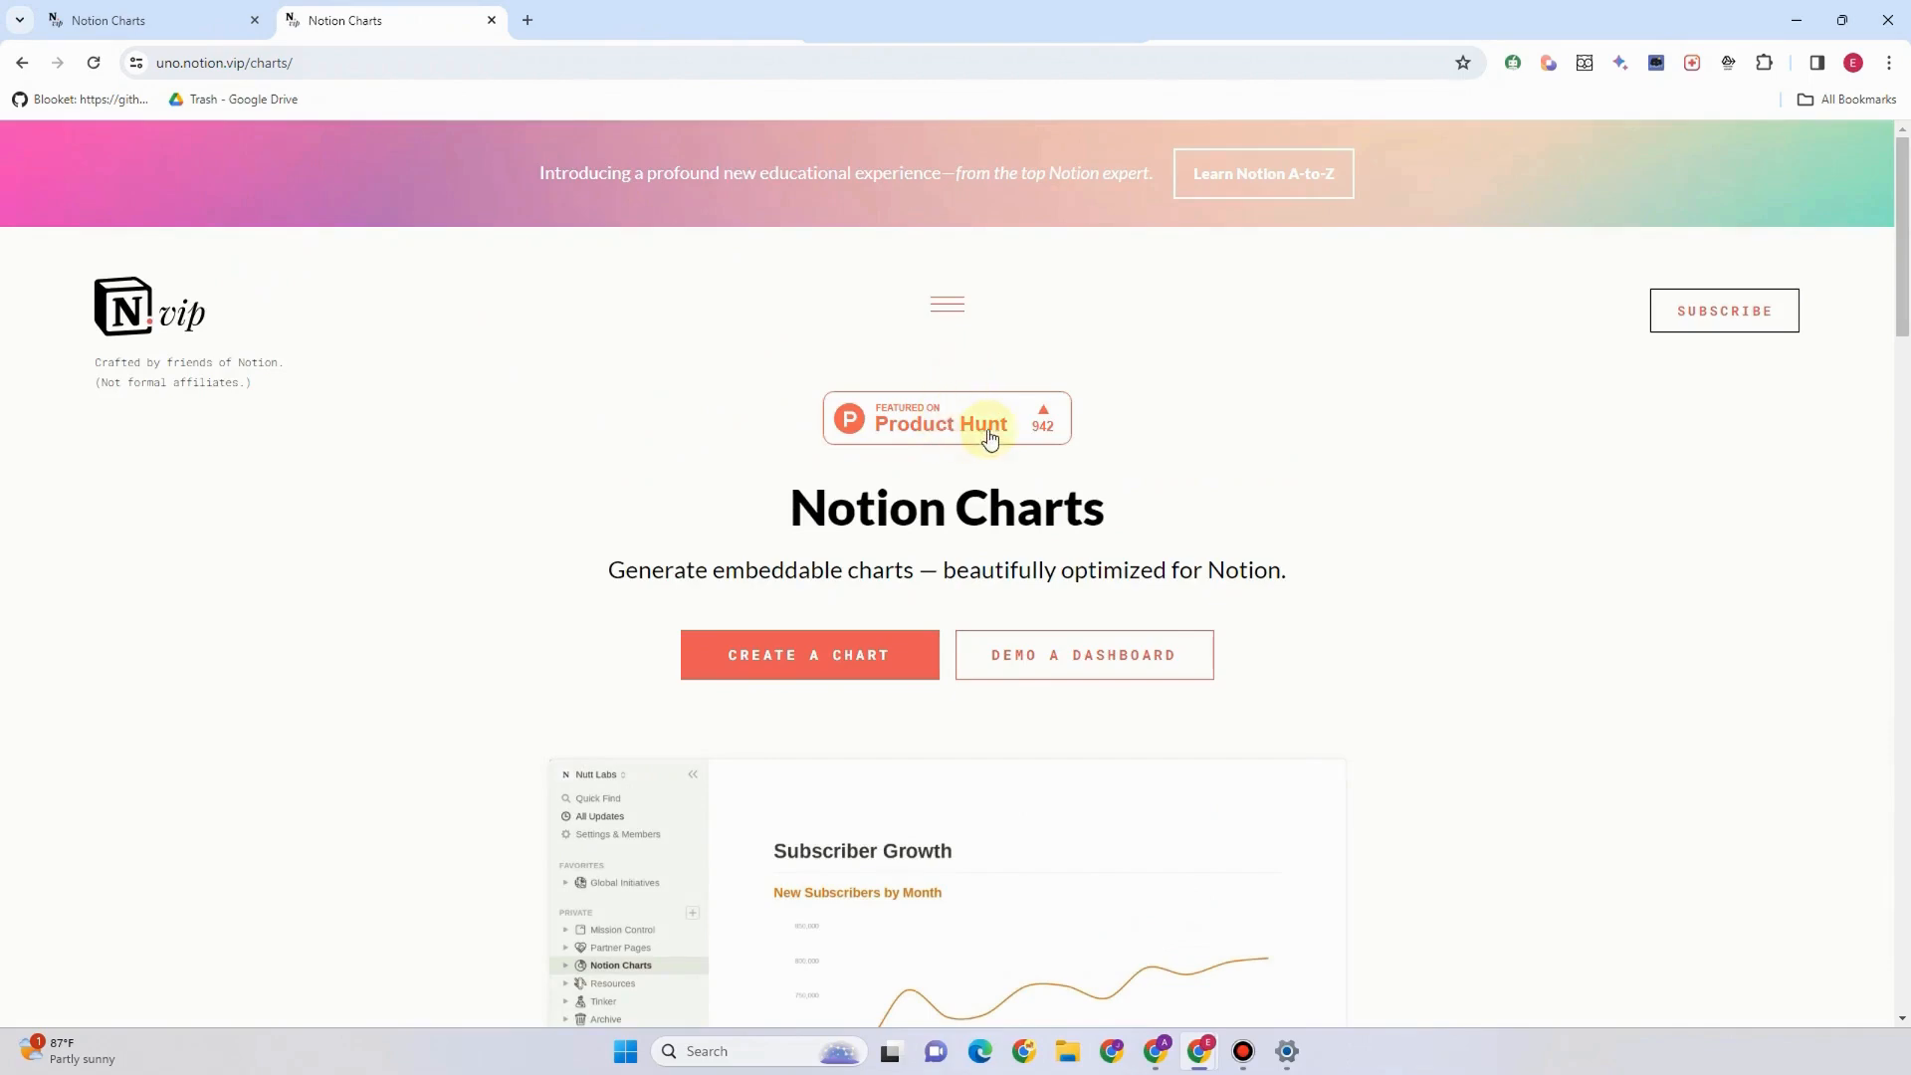
- Review the Google Sheet connection fields and the chart customization options in the chart creation form
scroll(1045, 438, "down", 8)
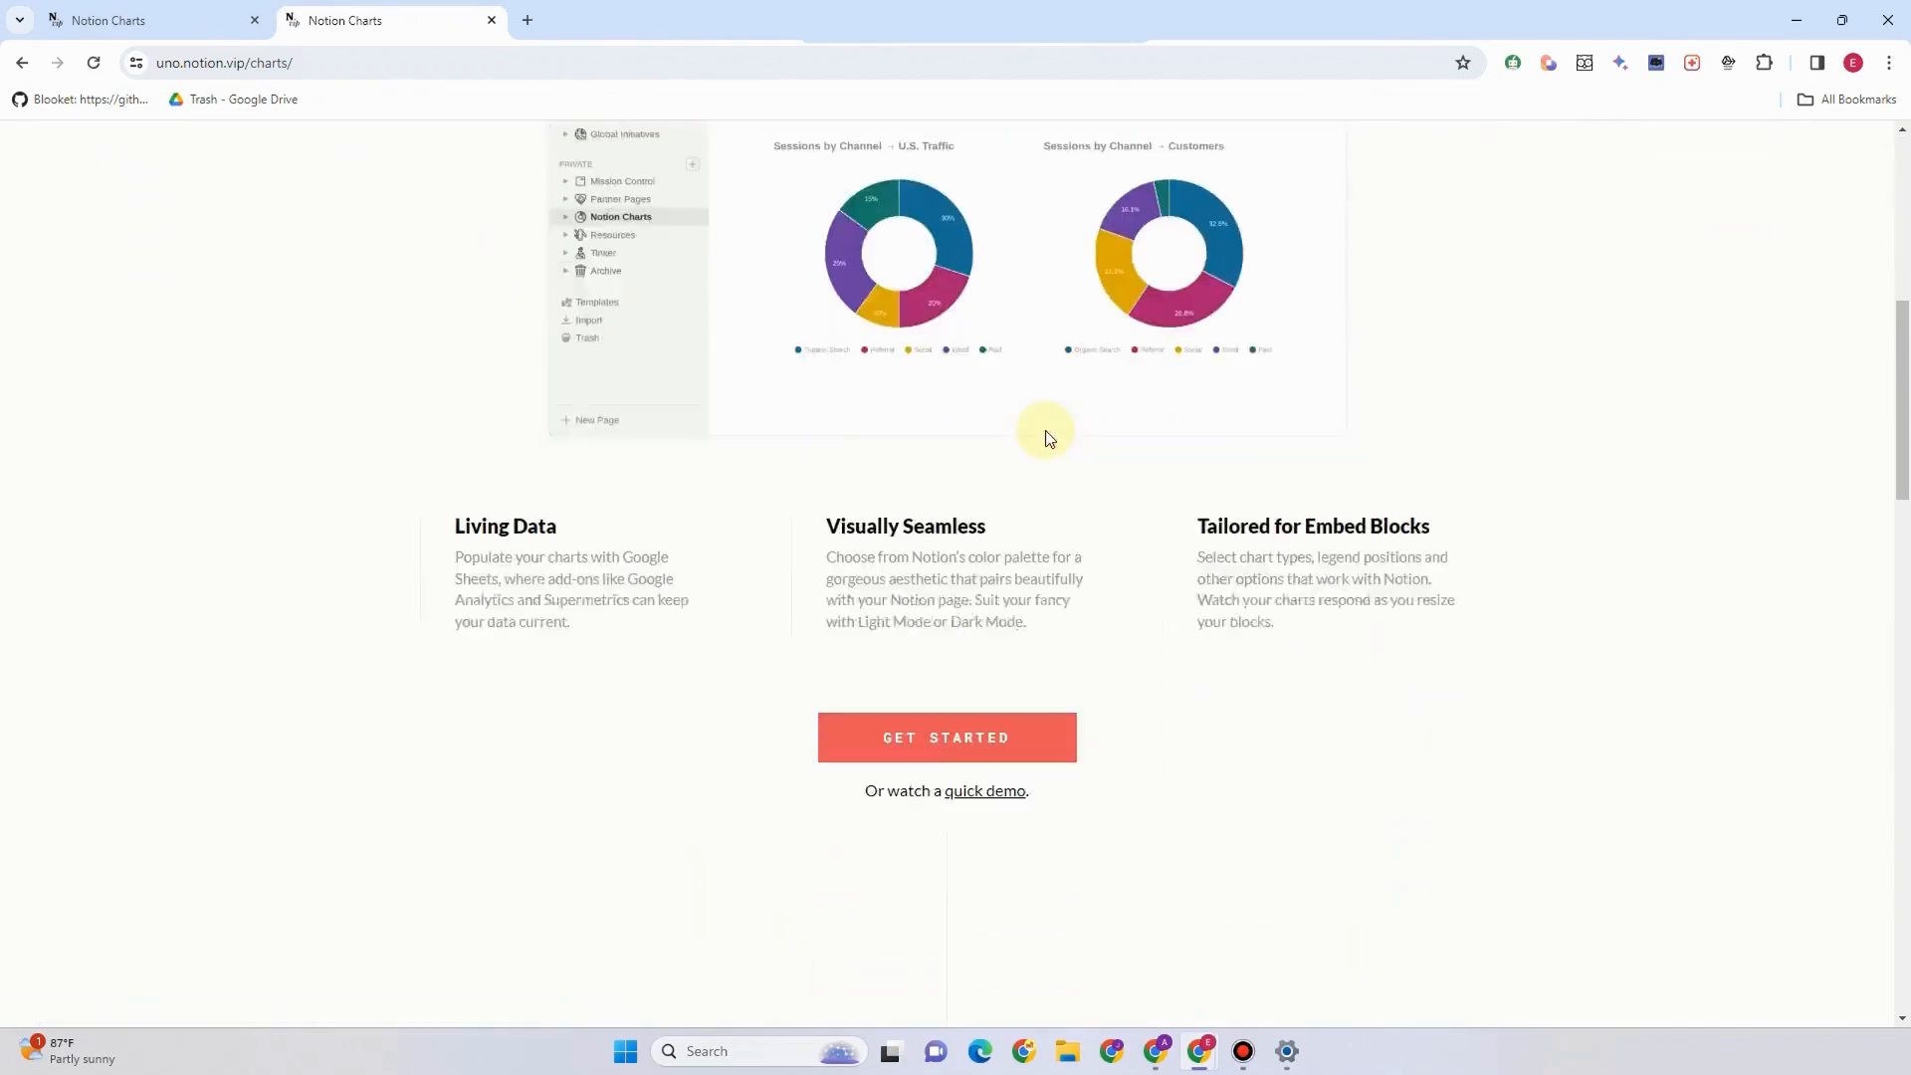
scroll(1045, 438, "down", 10)
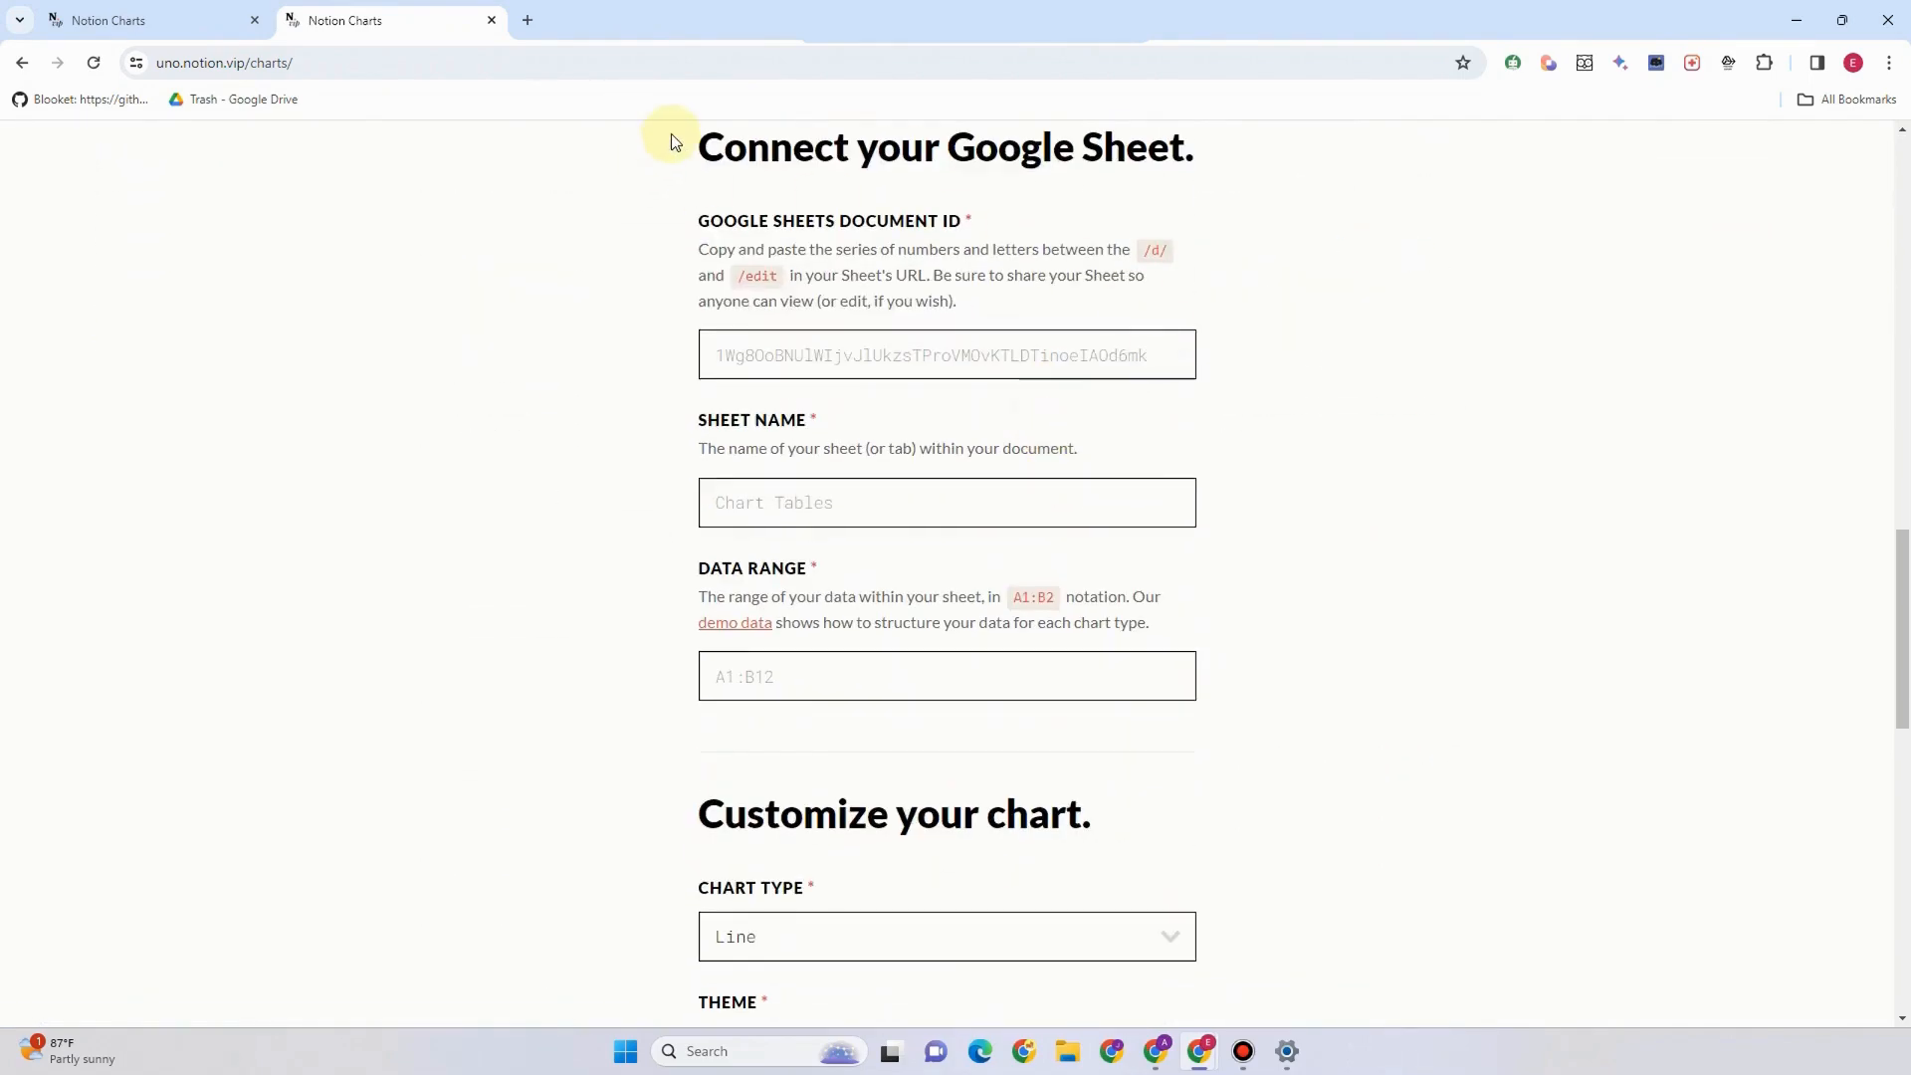
left_click_drag(671, 134, 1182, 145)
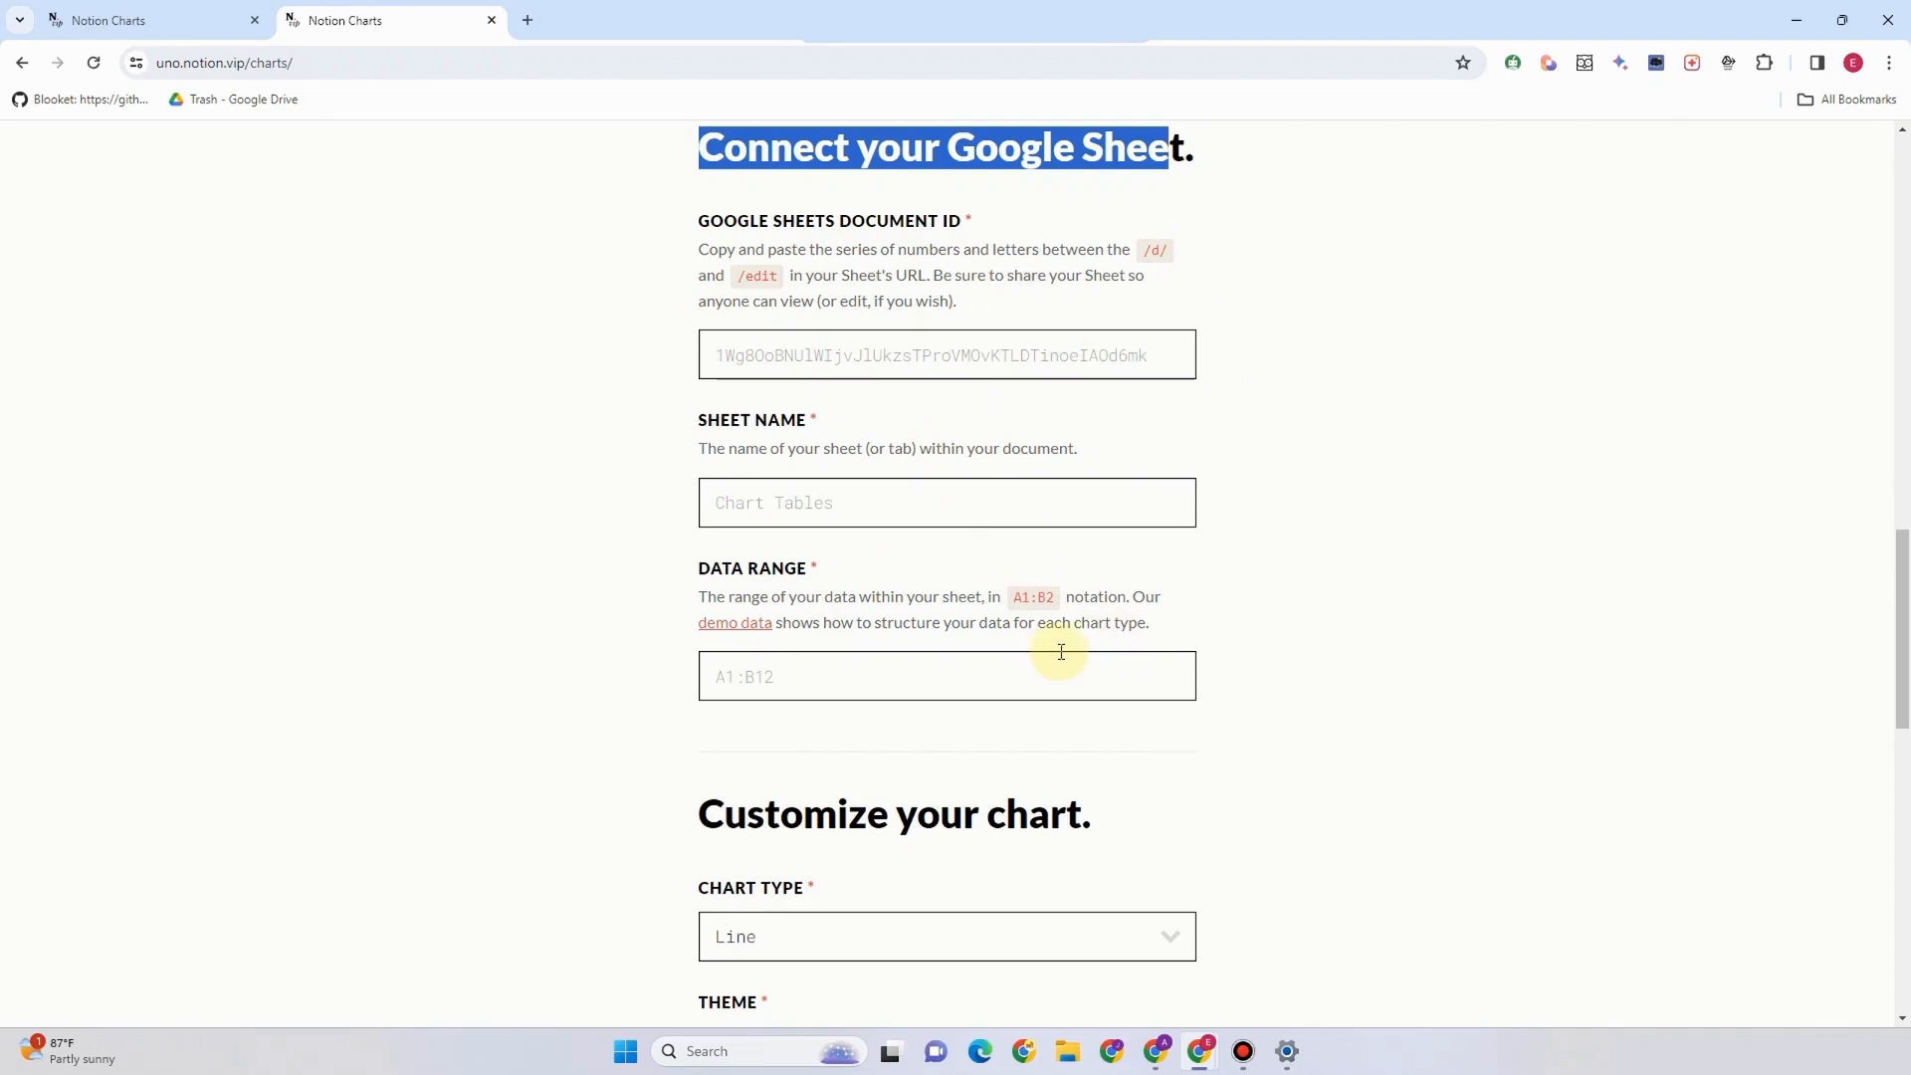
scroll(1172, 674, "down", 5)
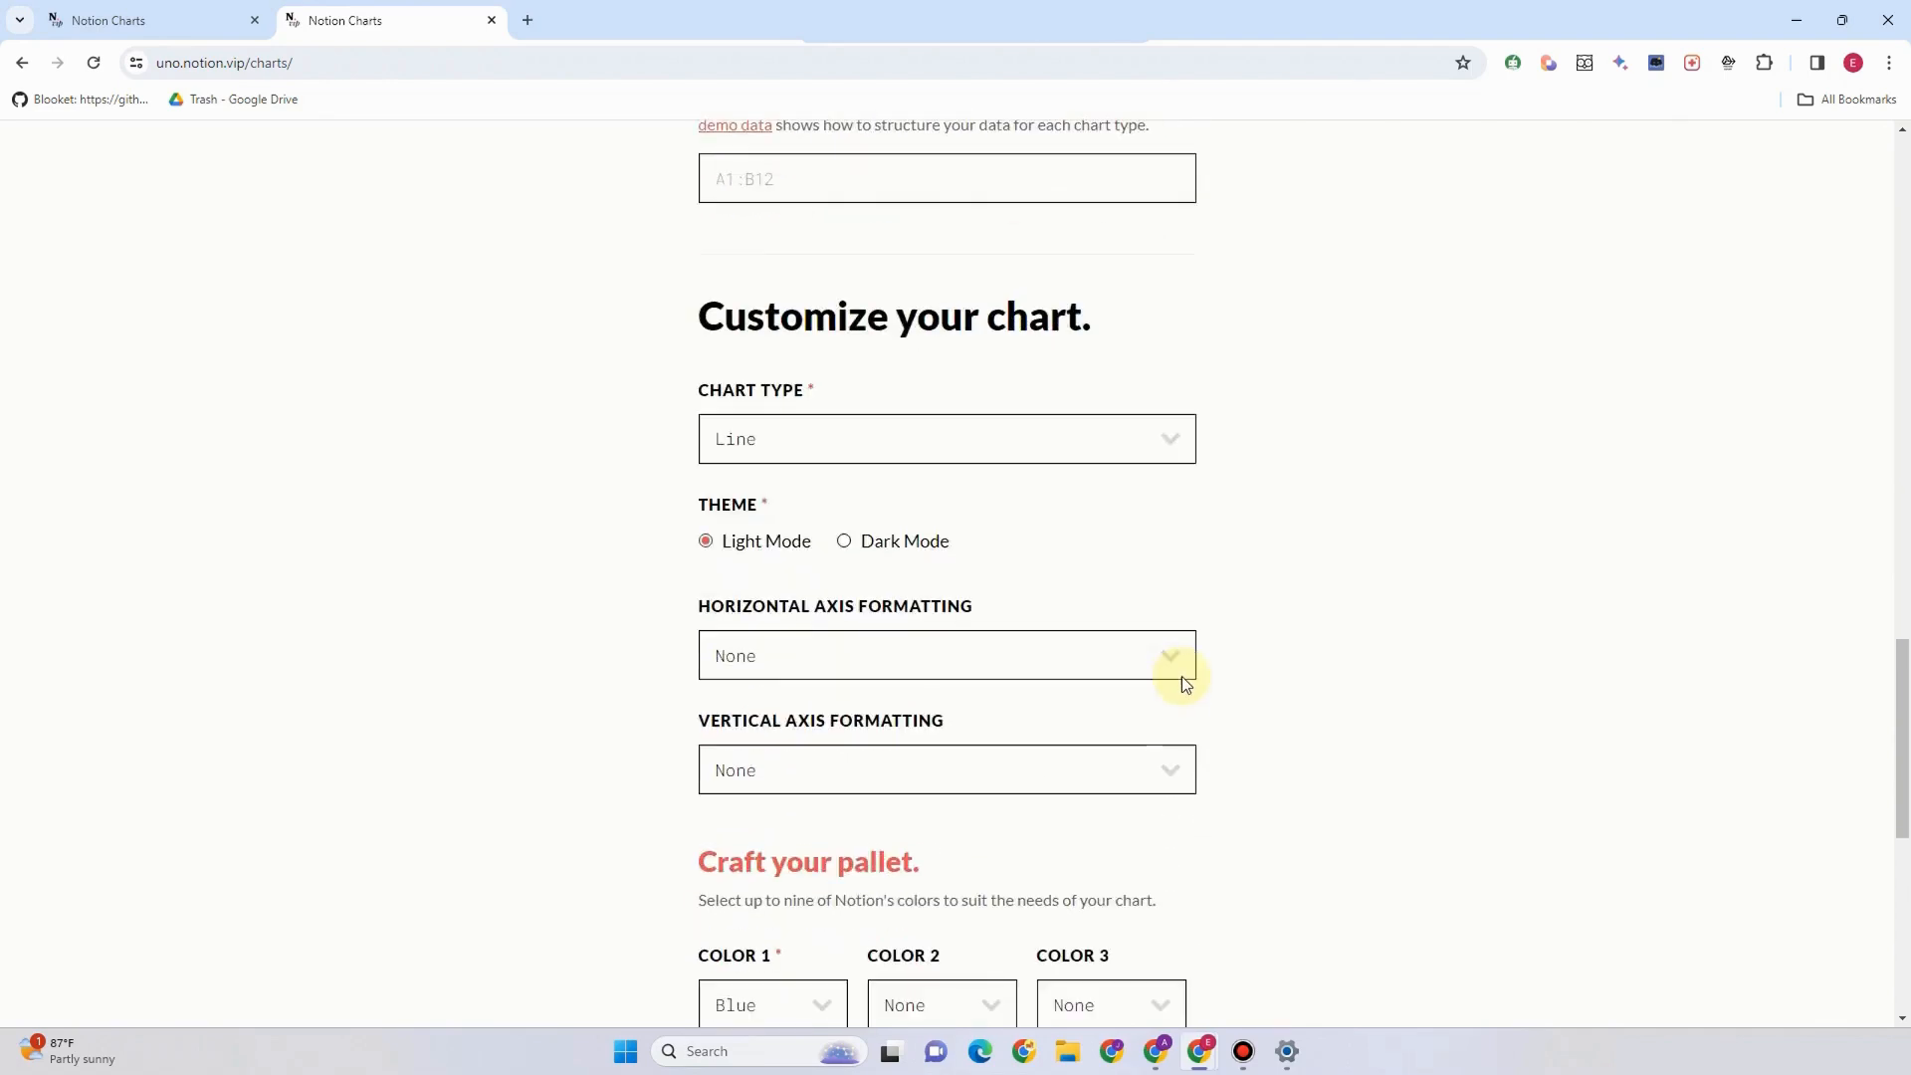
scroll(1180, 676, "up", 5)
left_click(969, 439)
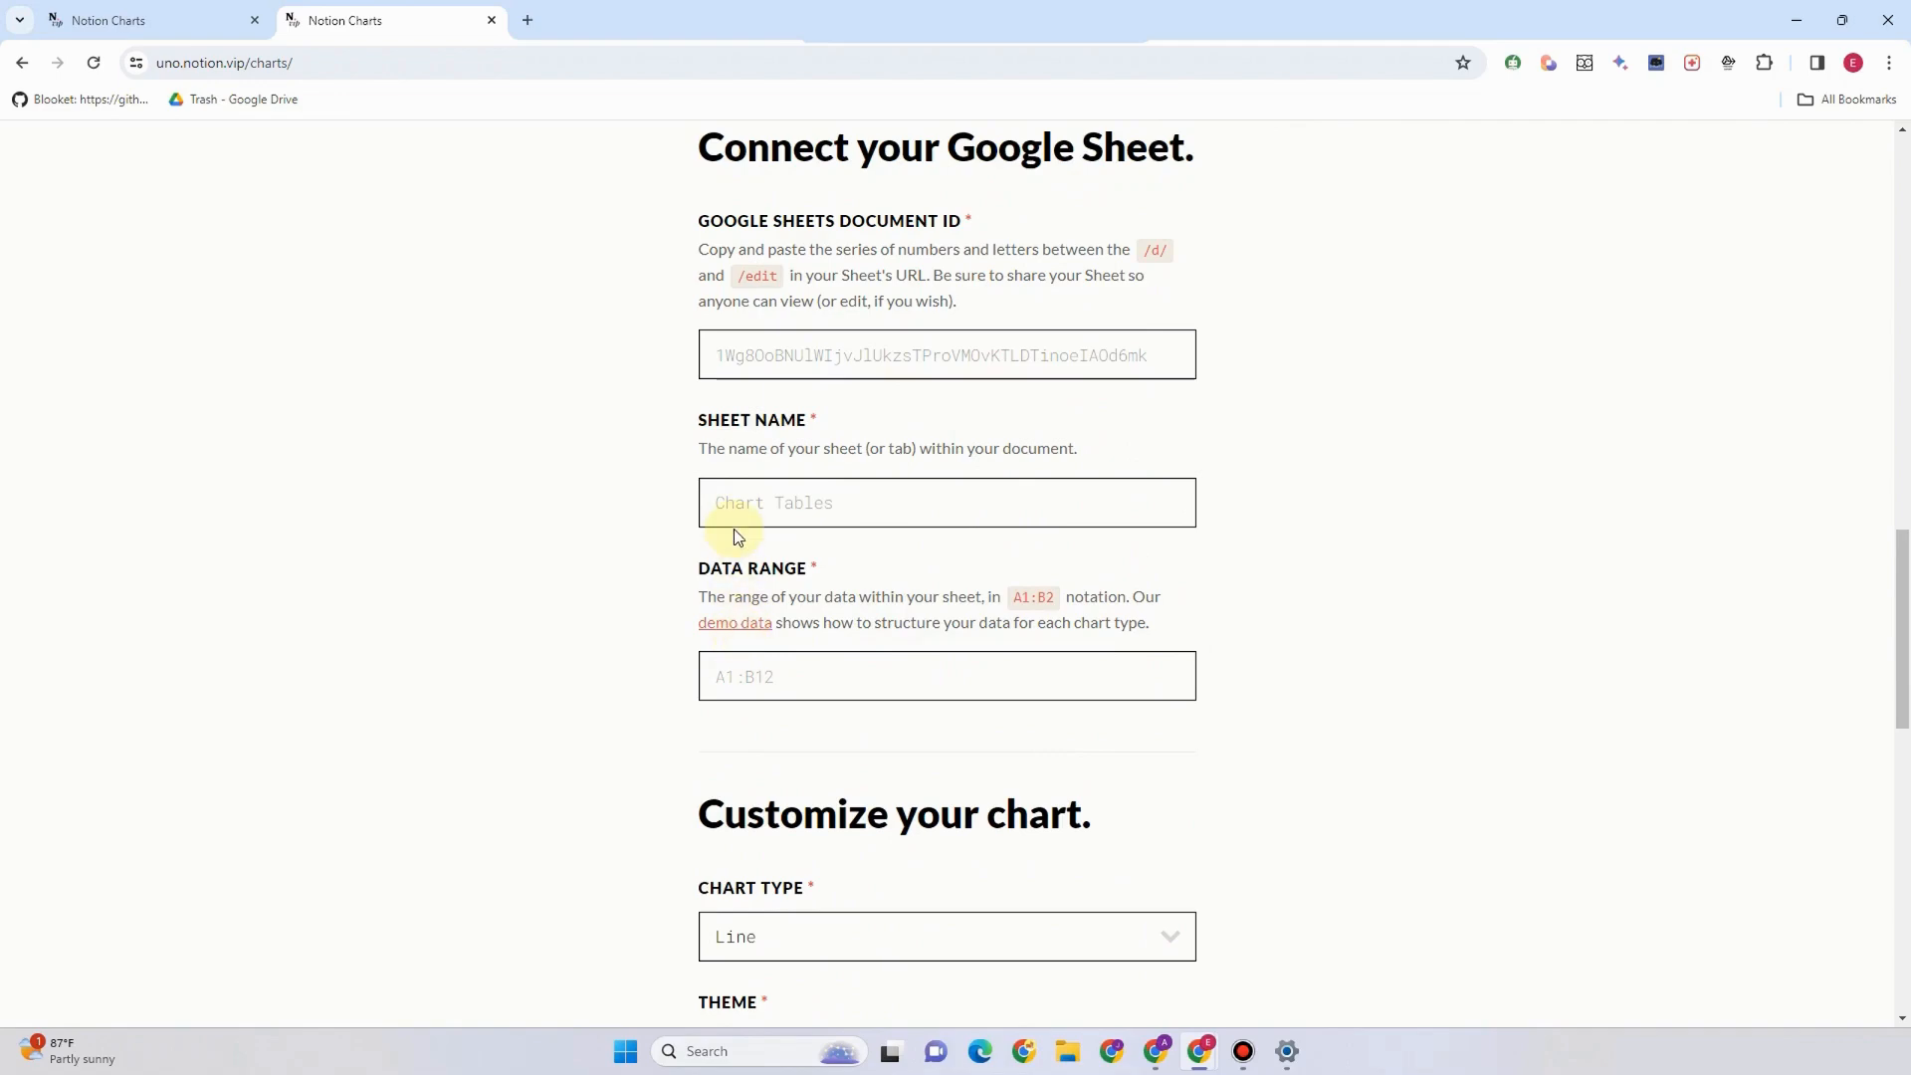
- Open the linked demo data sheet and go through its Line, Bar + Column, Pie + Donut and Geo chart headings
left_click(736, 632)
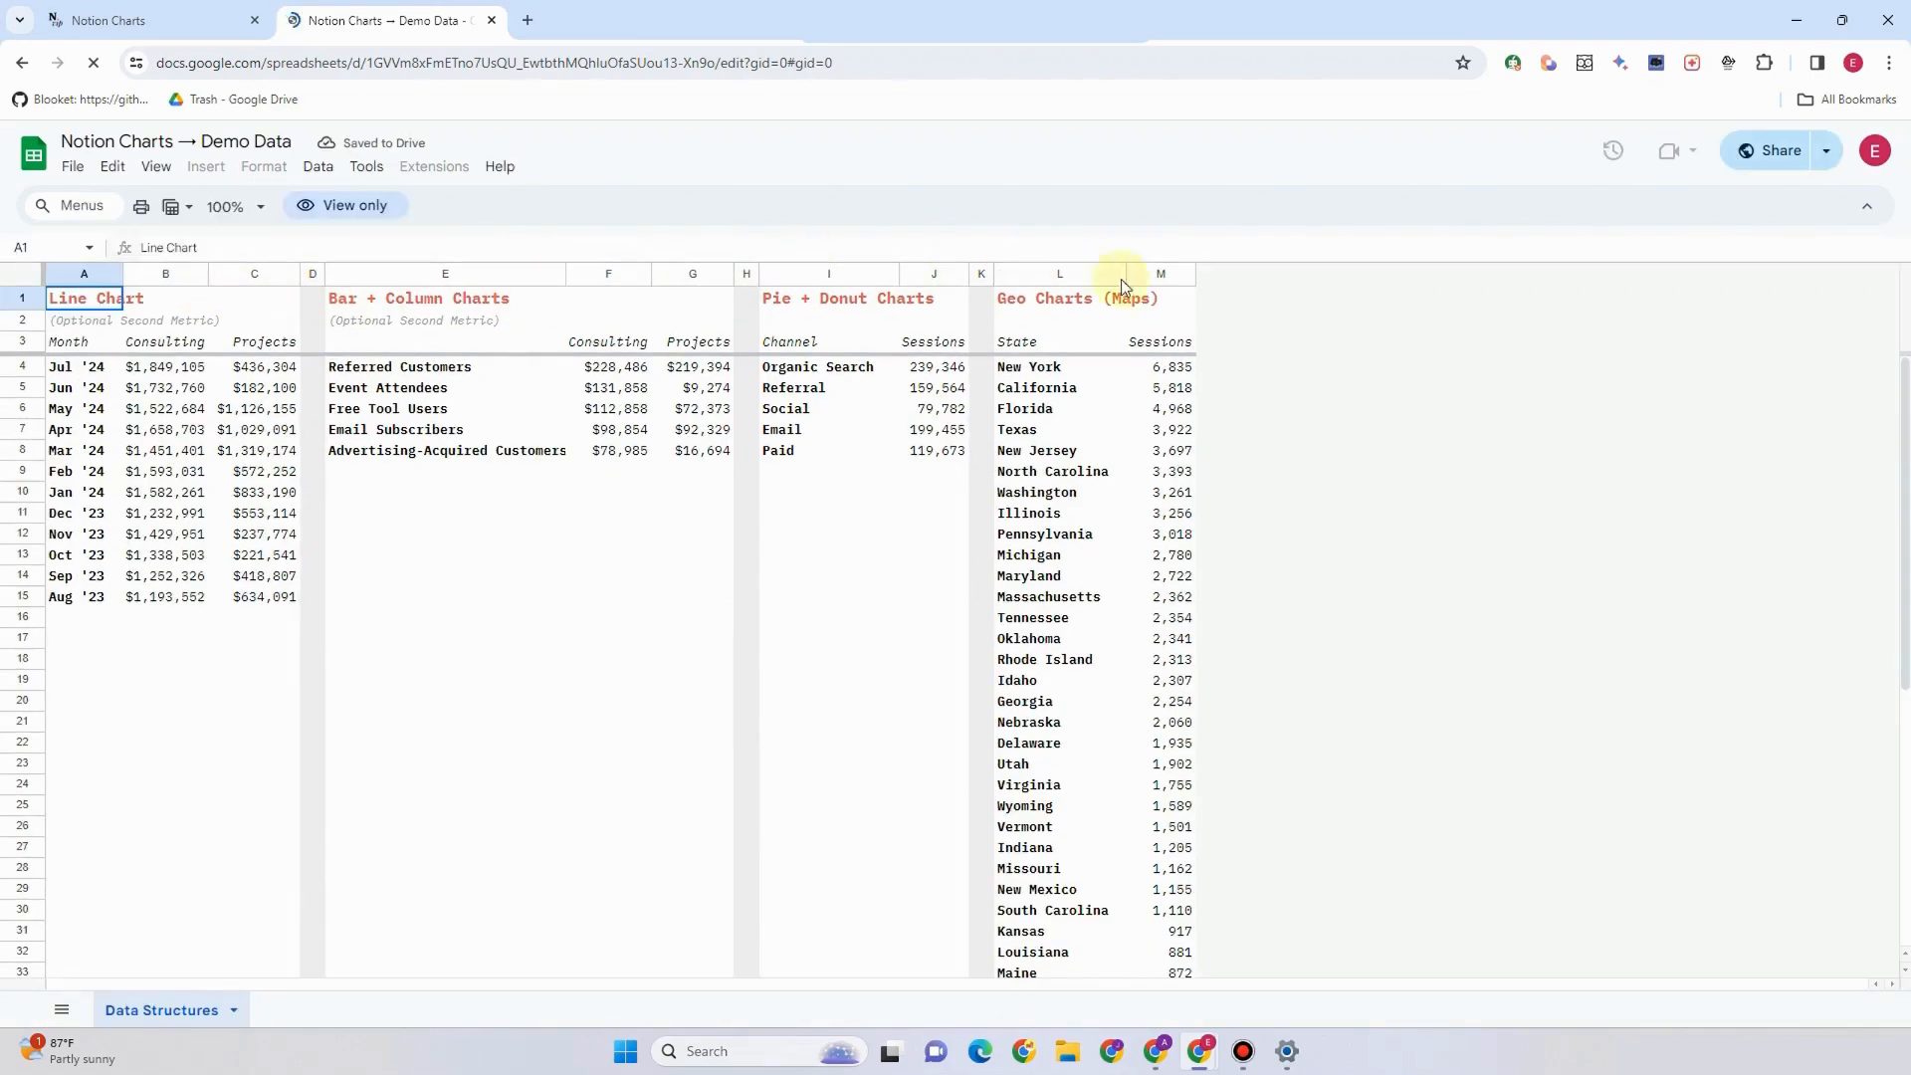
left_click(118, 367)
left_click(114, 300)
left_click(398, 302)
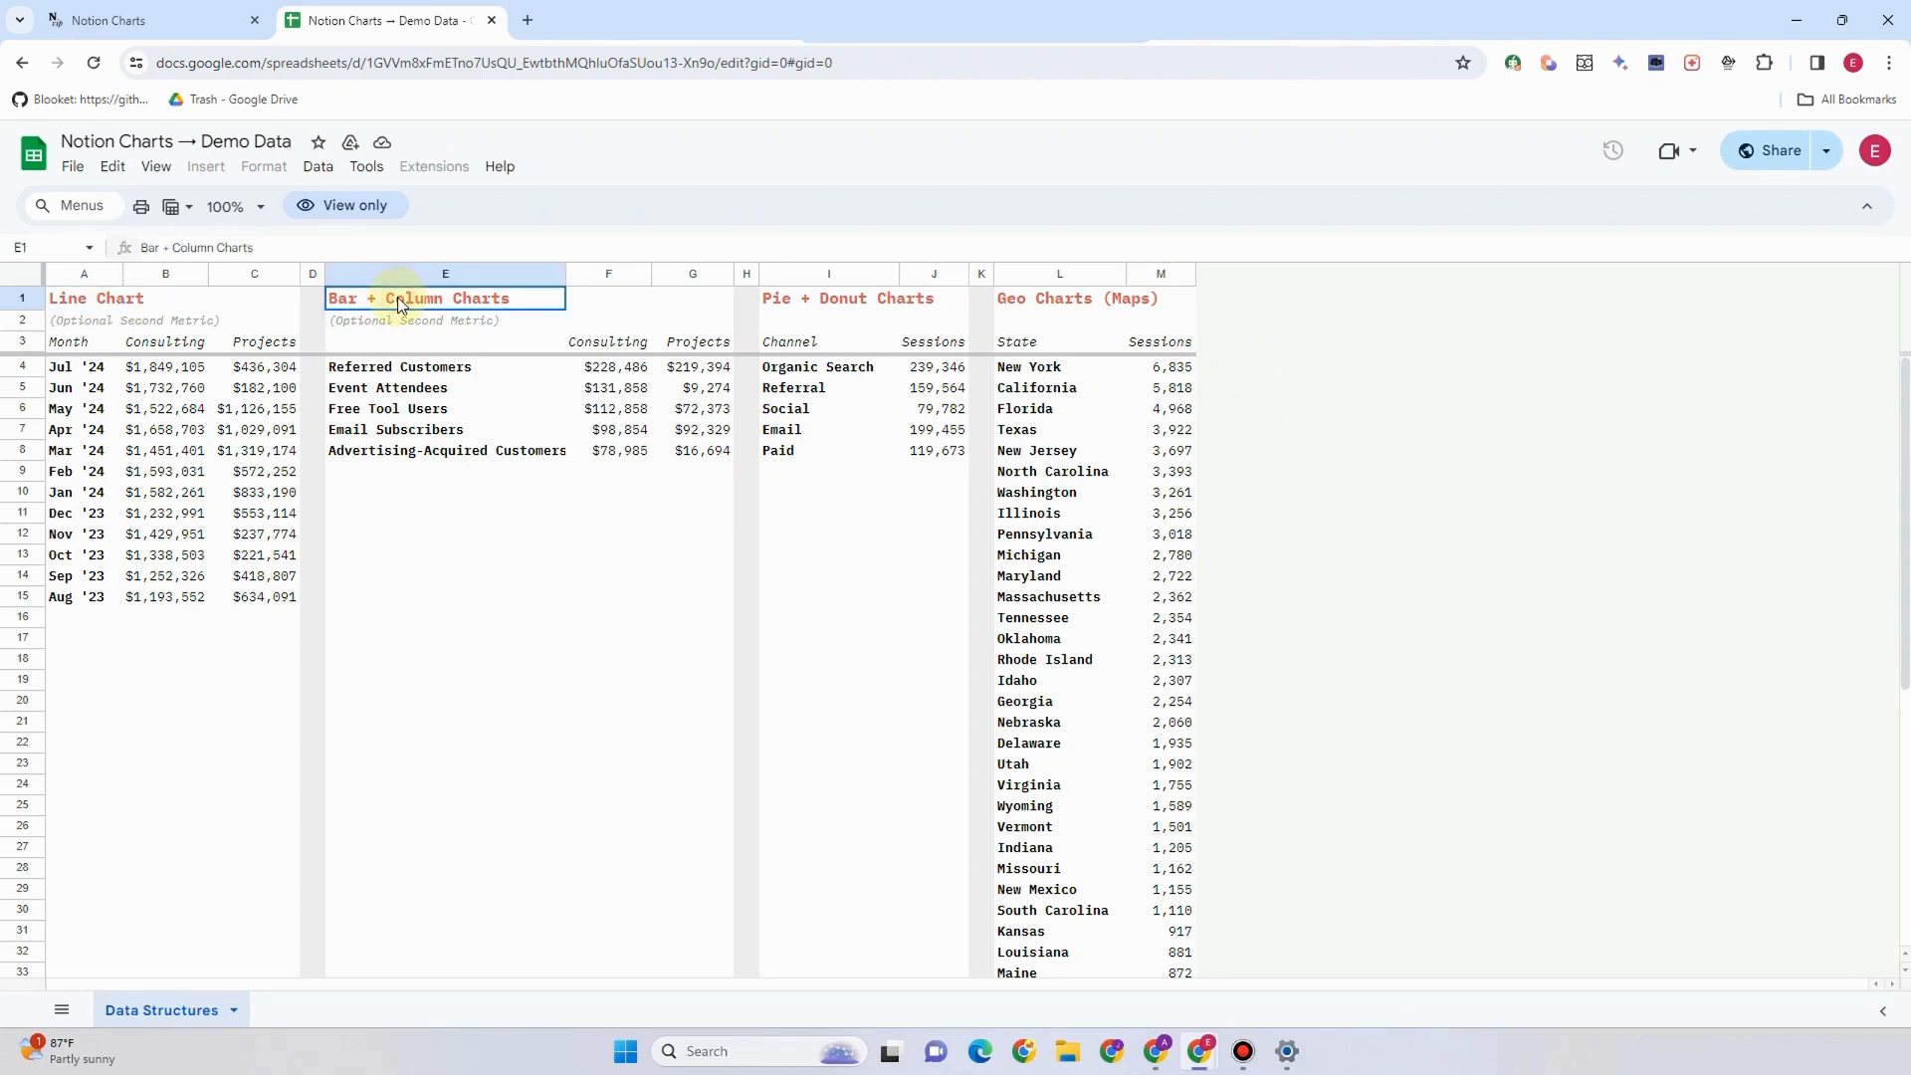
left_click(856, 295)
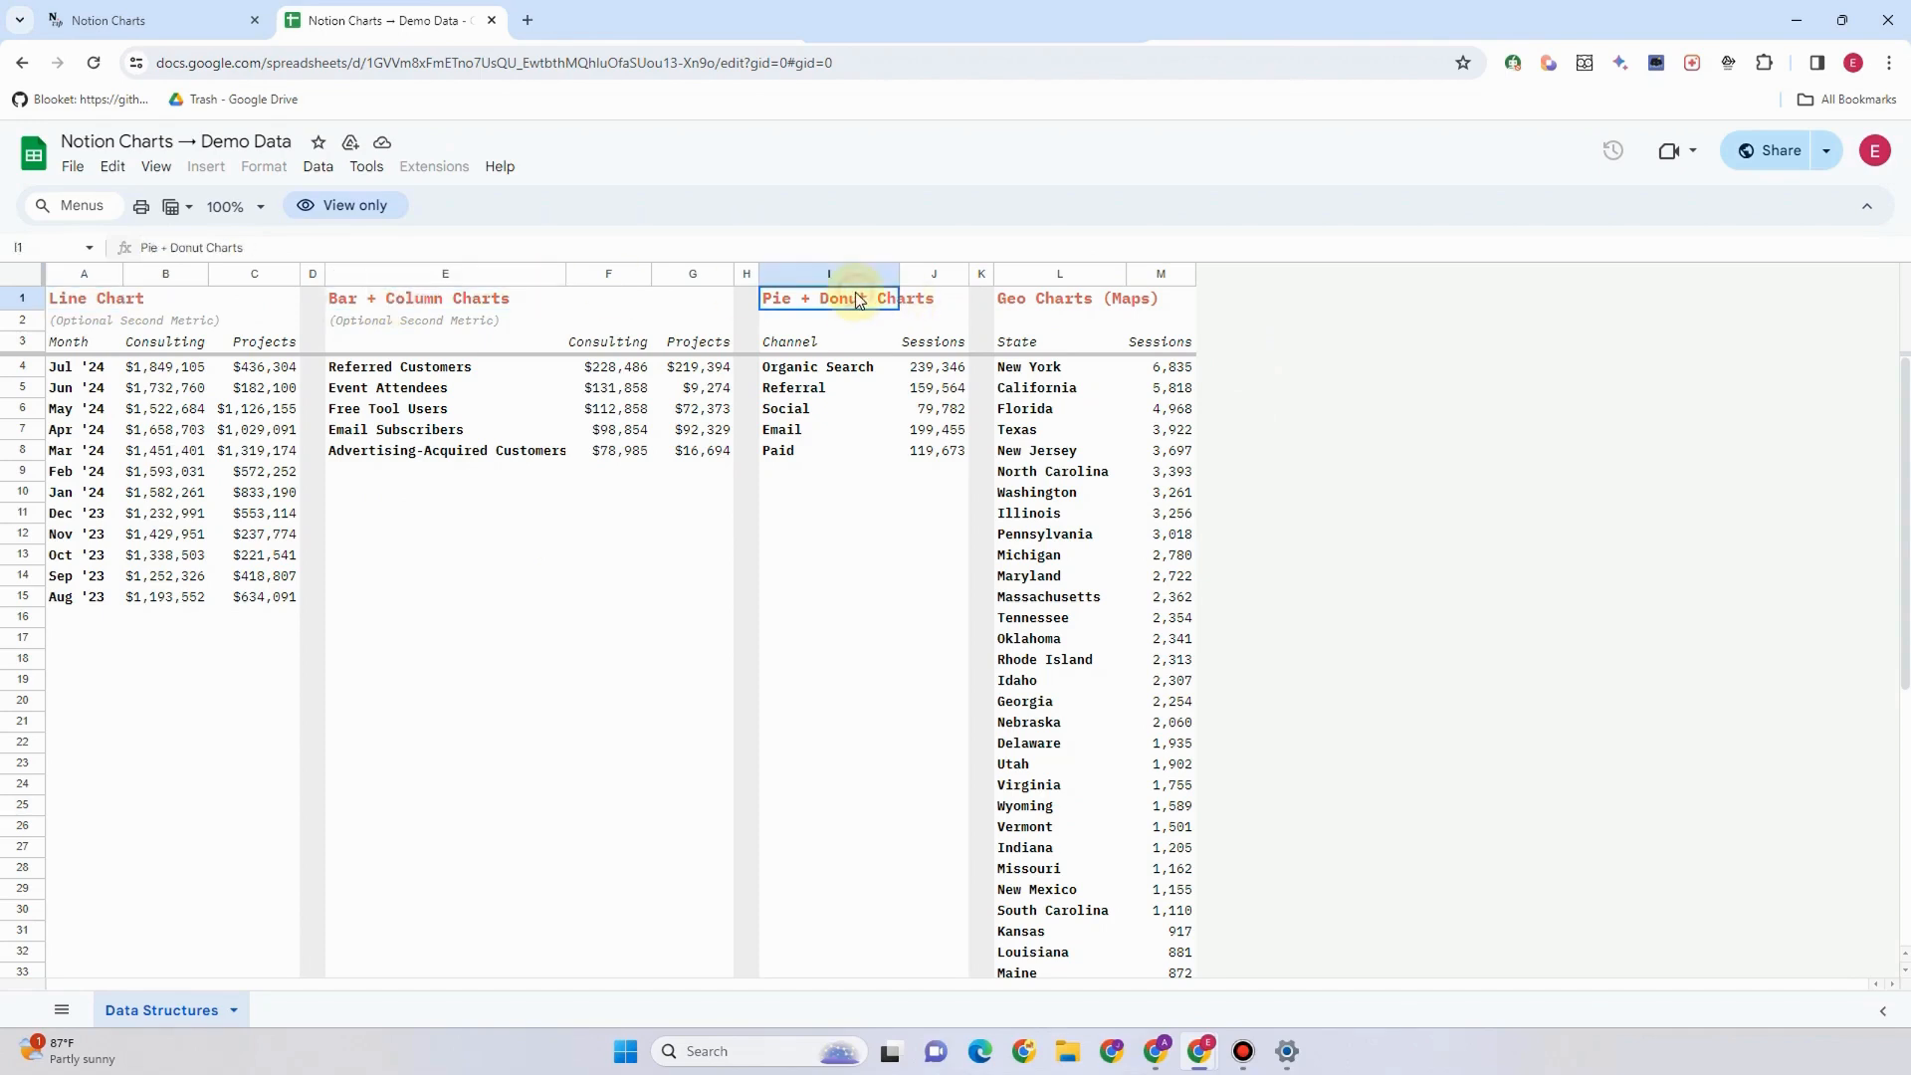
left_click(1057, 302)
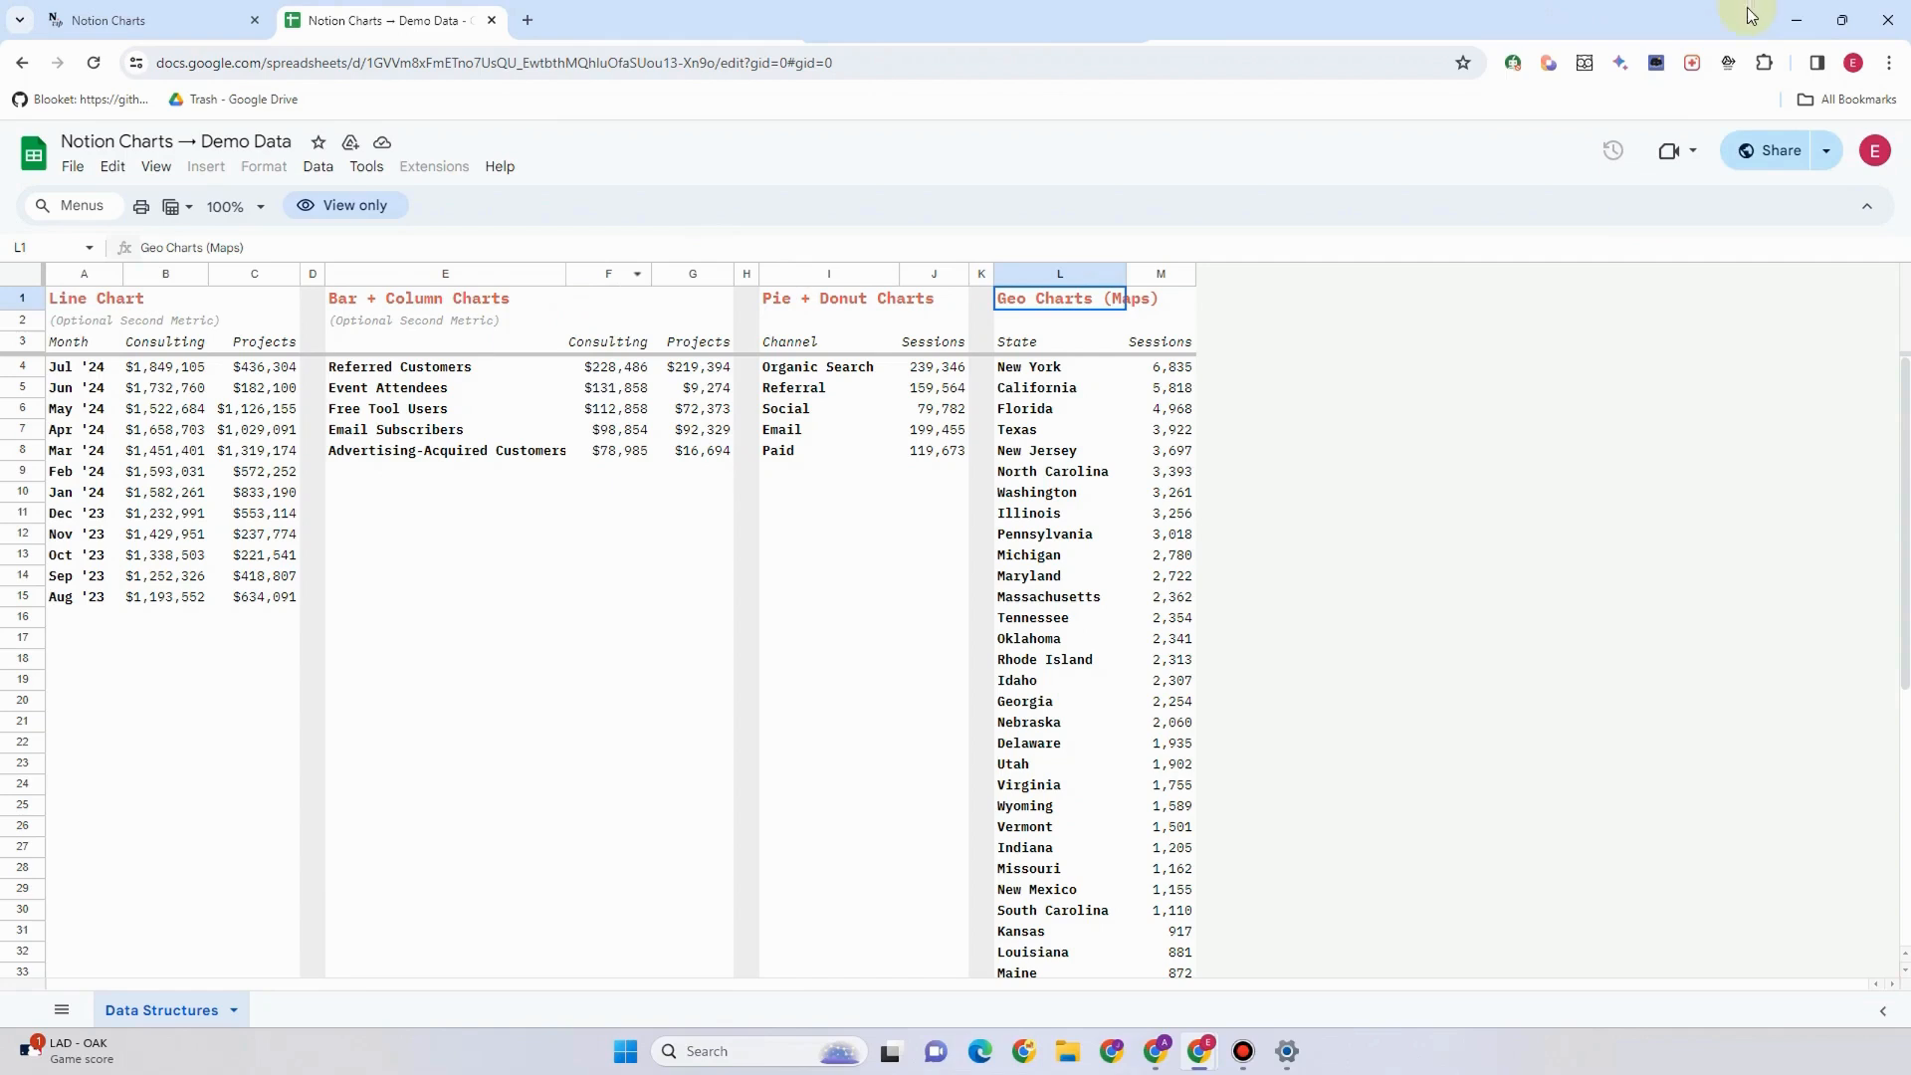
- Check the demo sheet's general access and the option to ask its owner to share, and leave without sending anything
left_click(1770, 170)
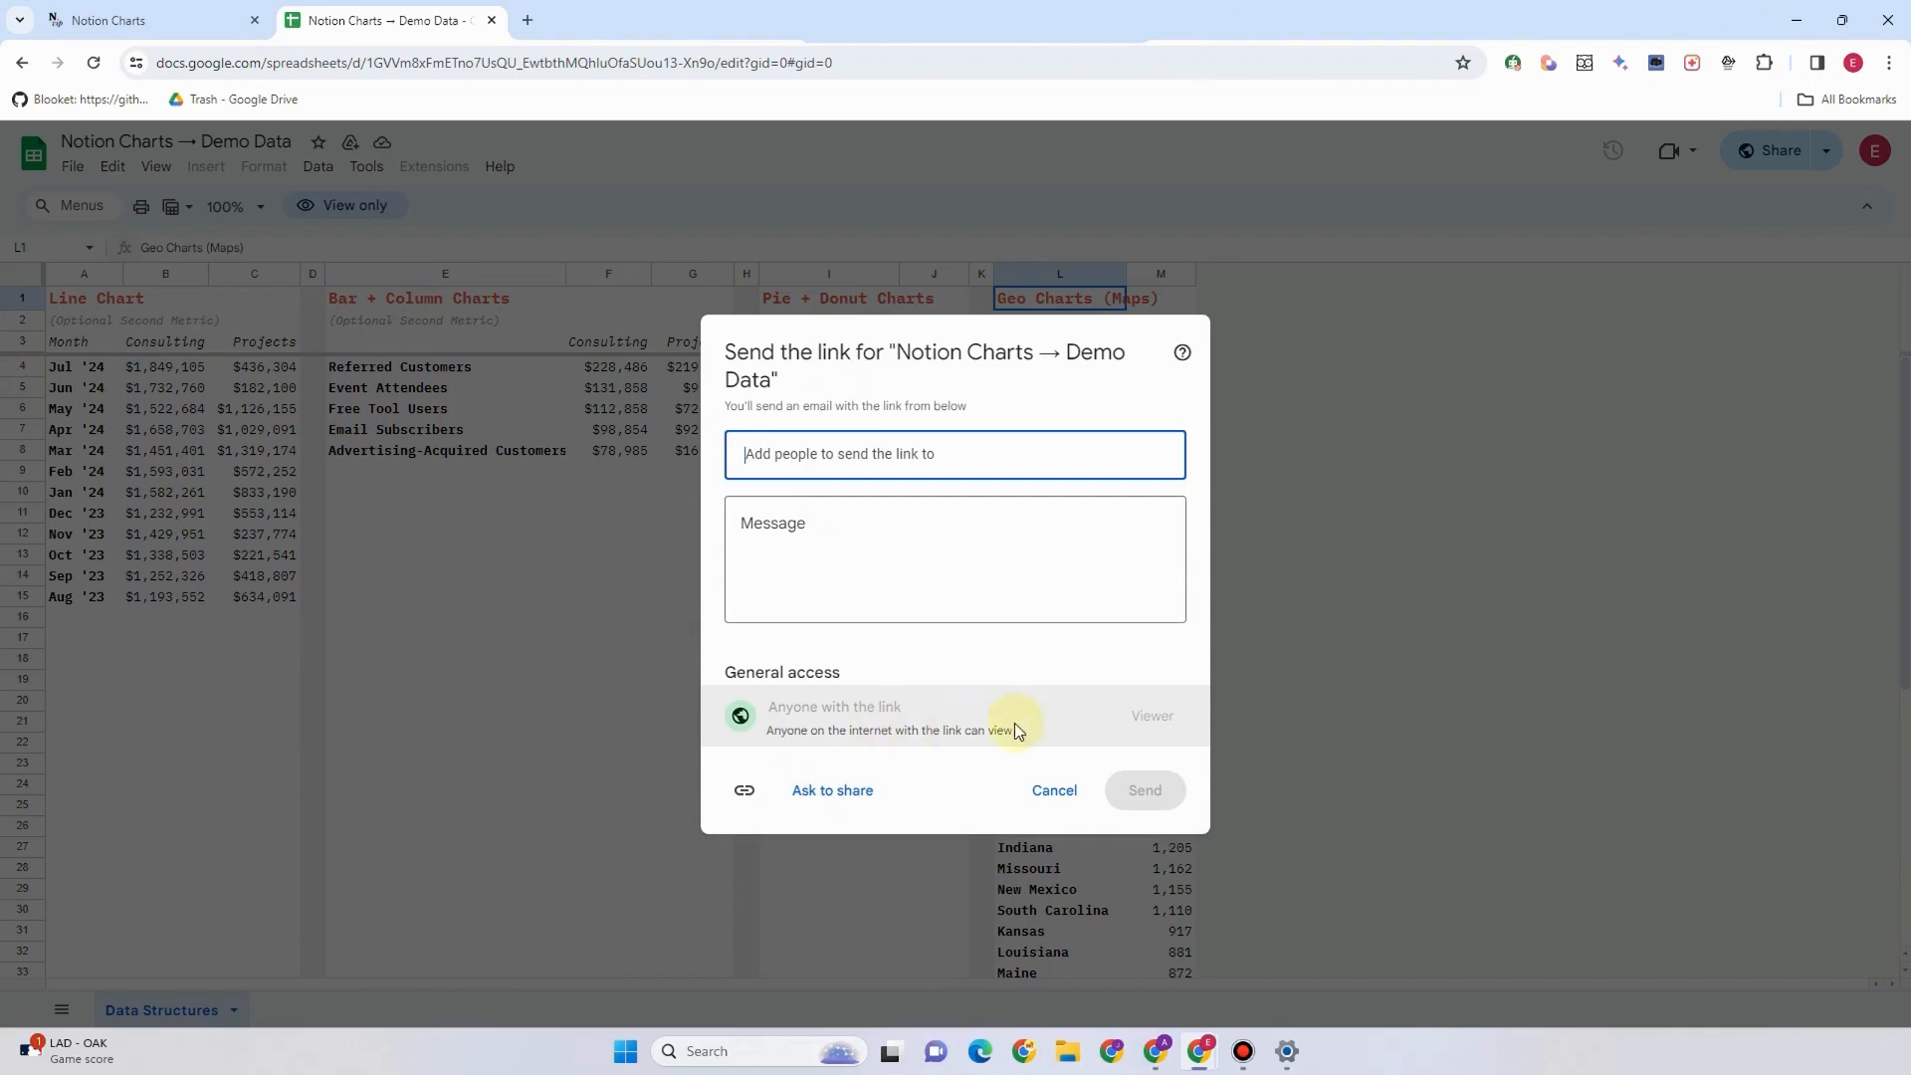
left_click(802, 720)
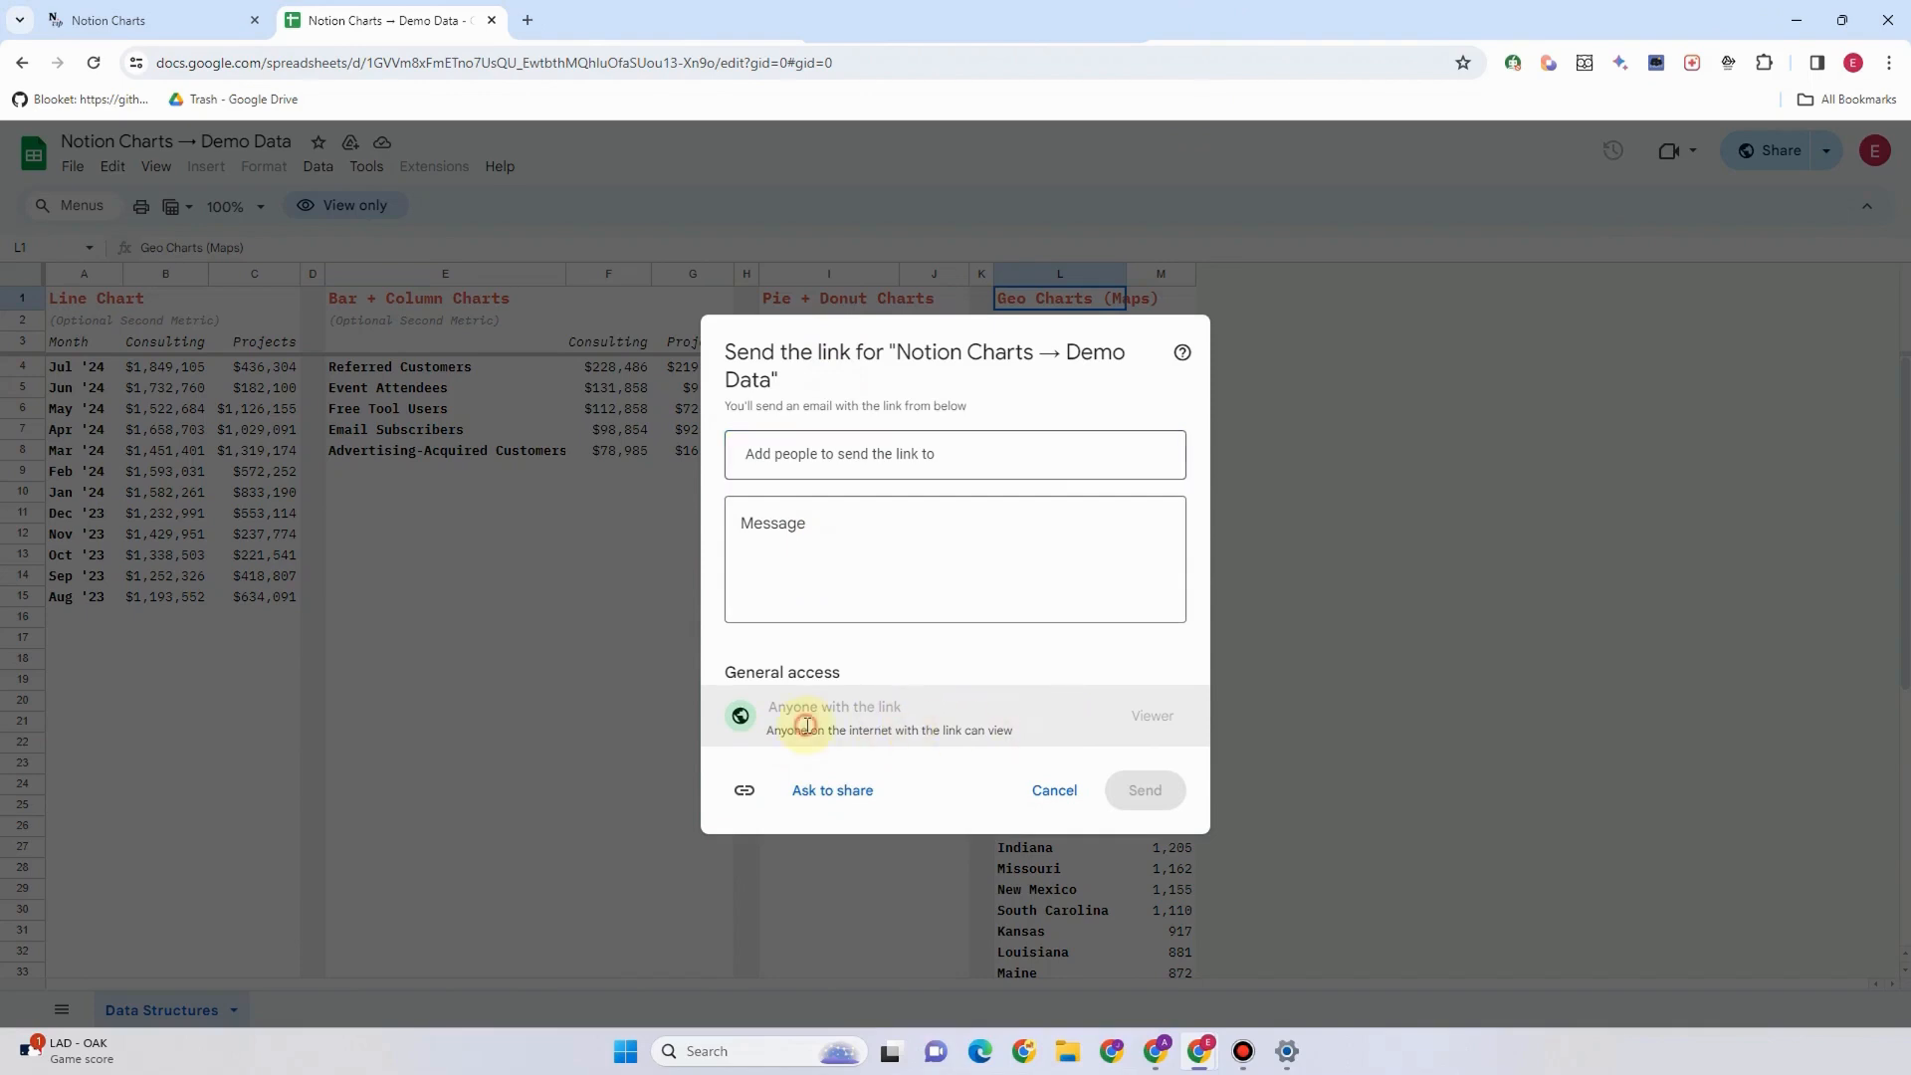
left_click(811, 797)
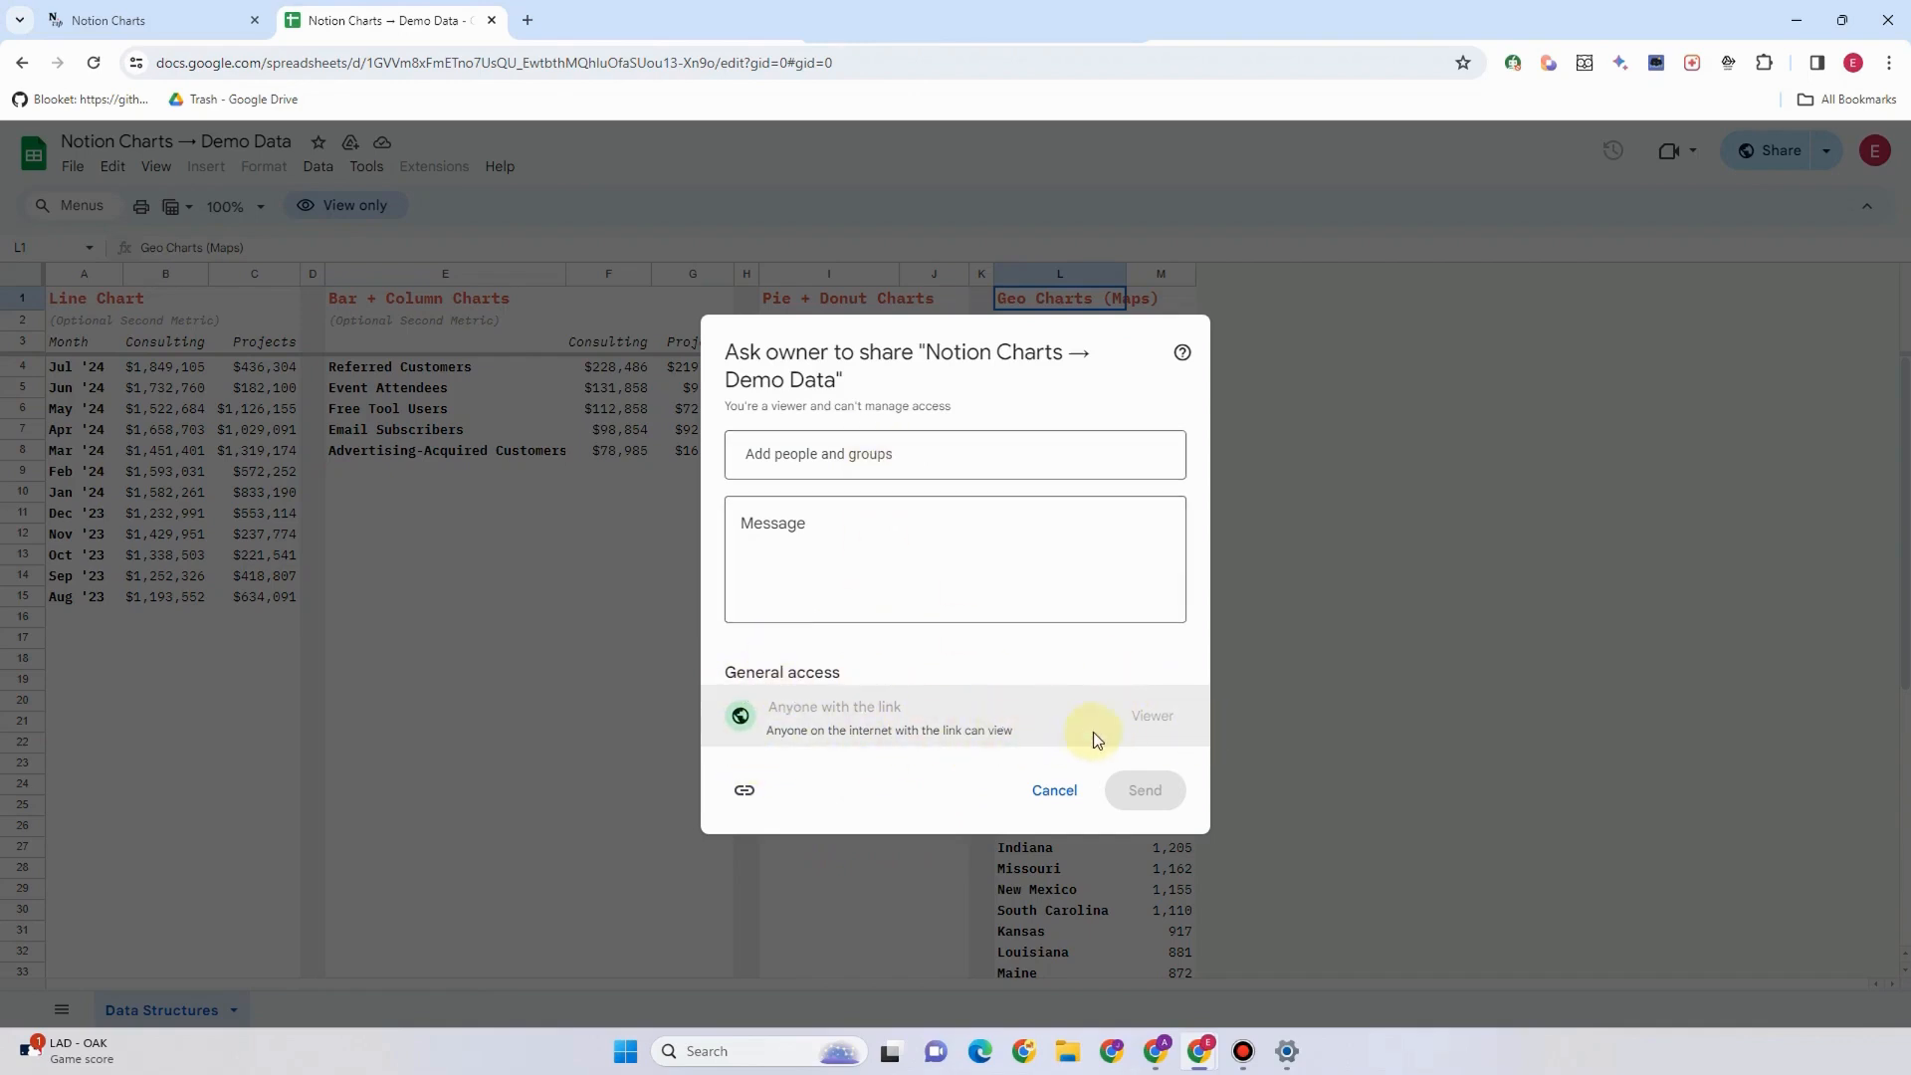
left_click(1057, 790)
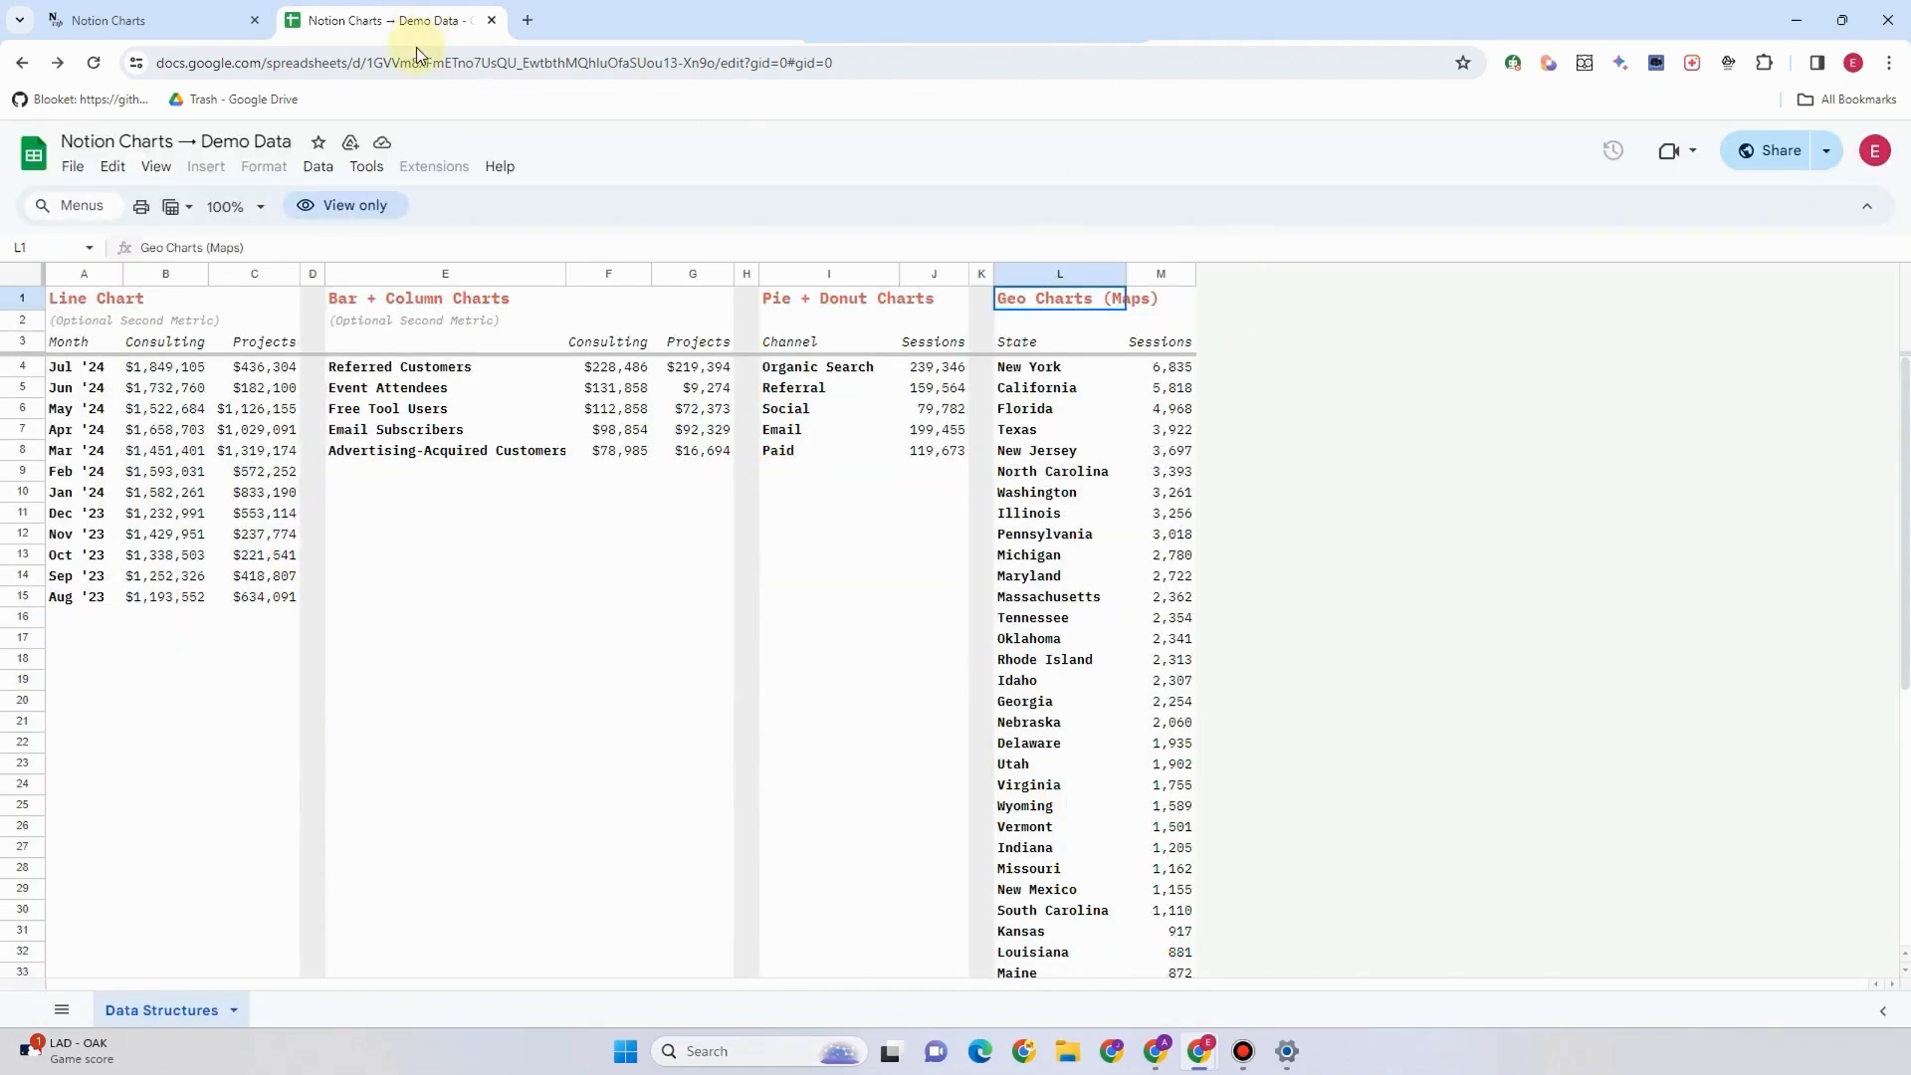
- Copy the document ID between /d/ and /edit in the demo data sheet's web address
left_click(375, 62)
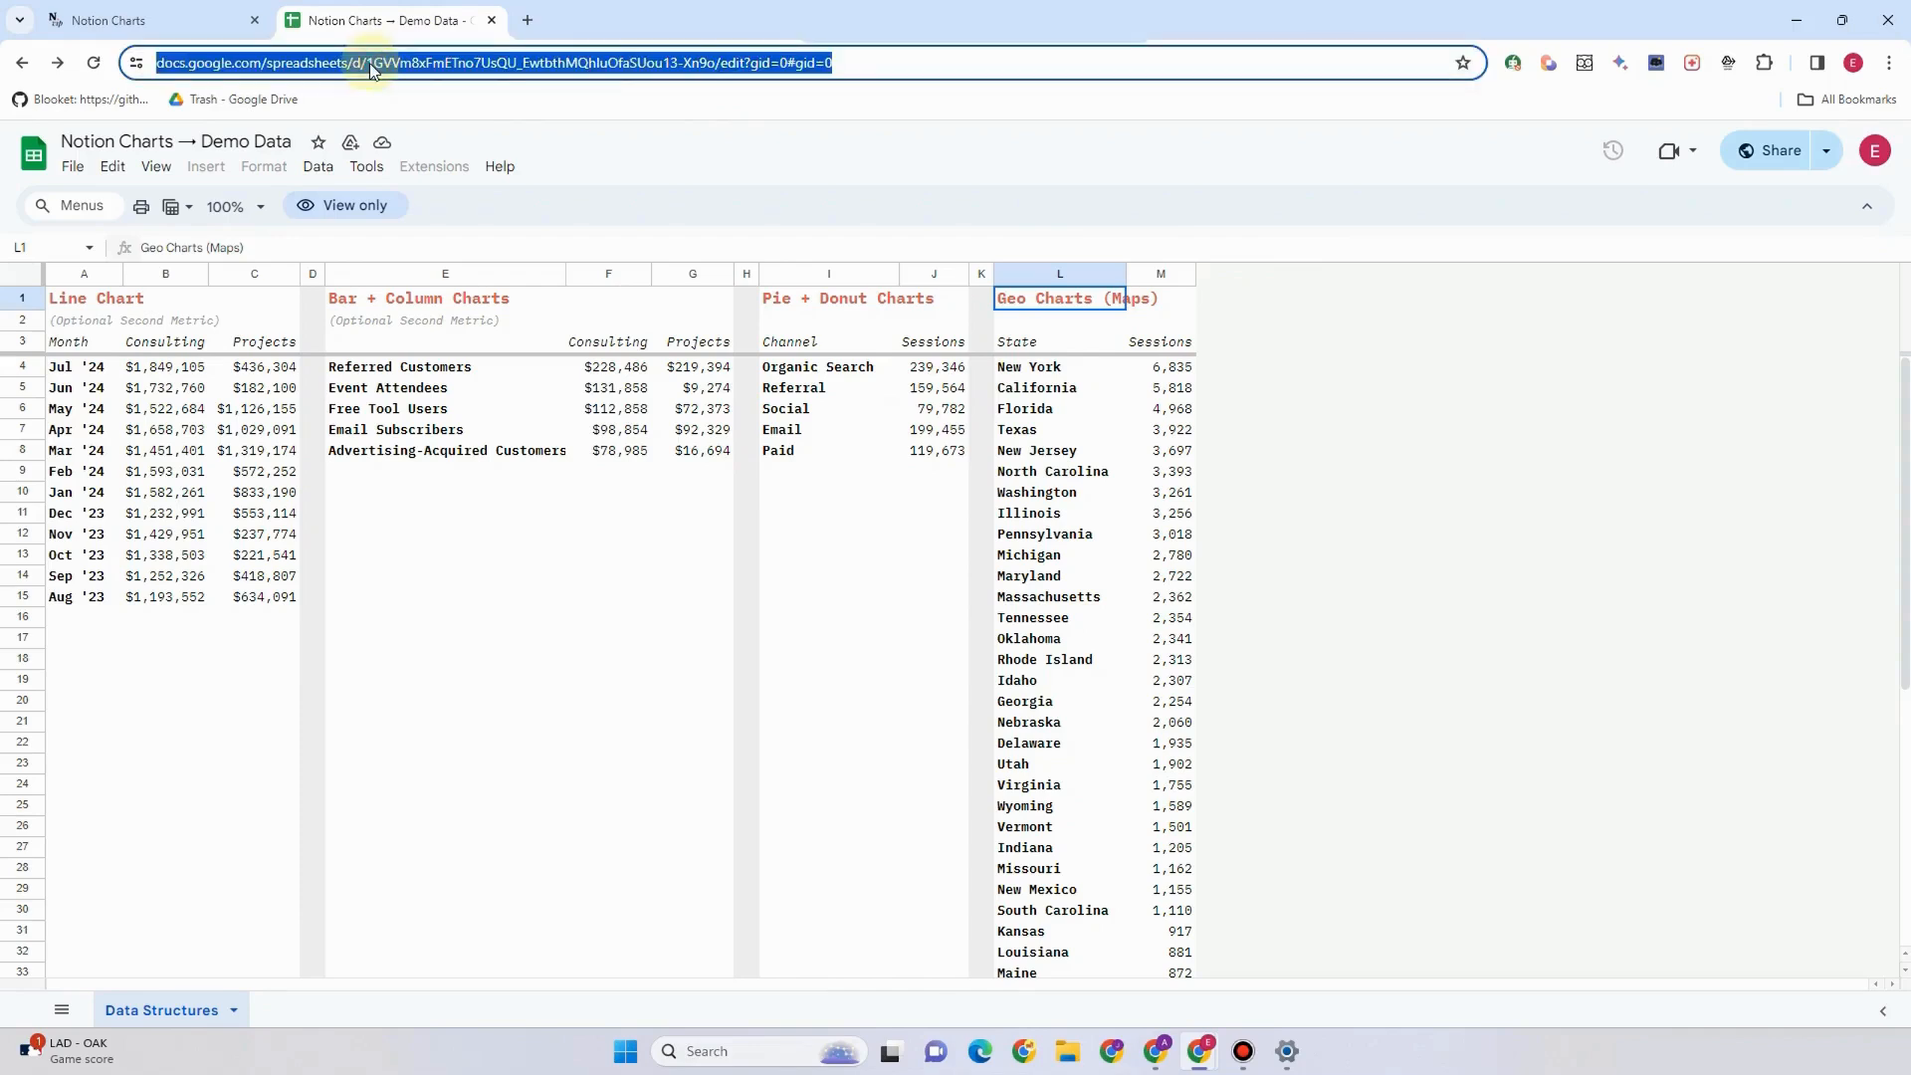
left_click(379, 63)
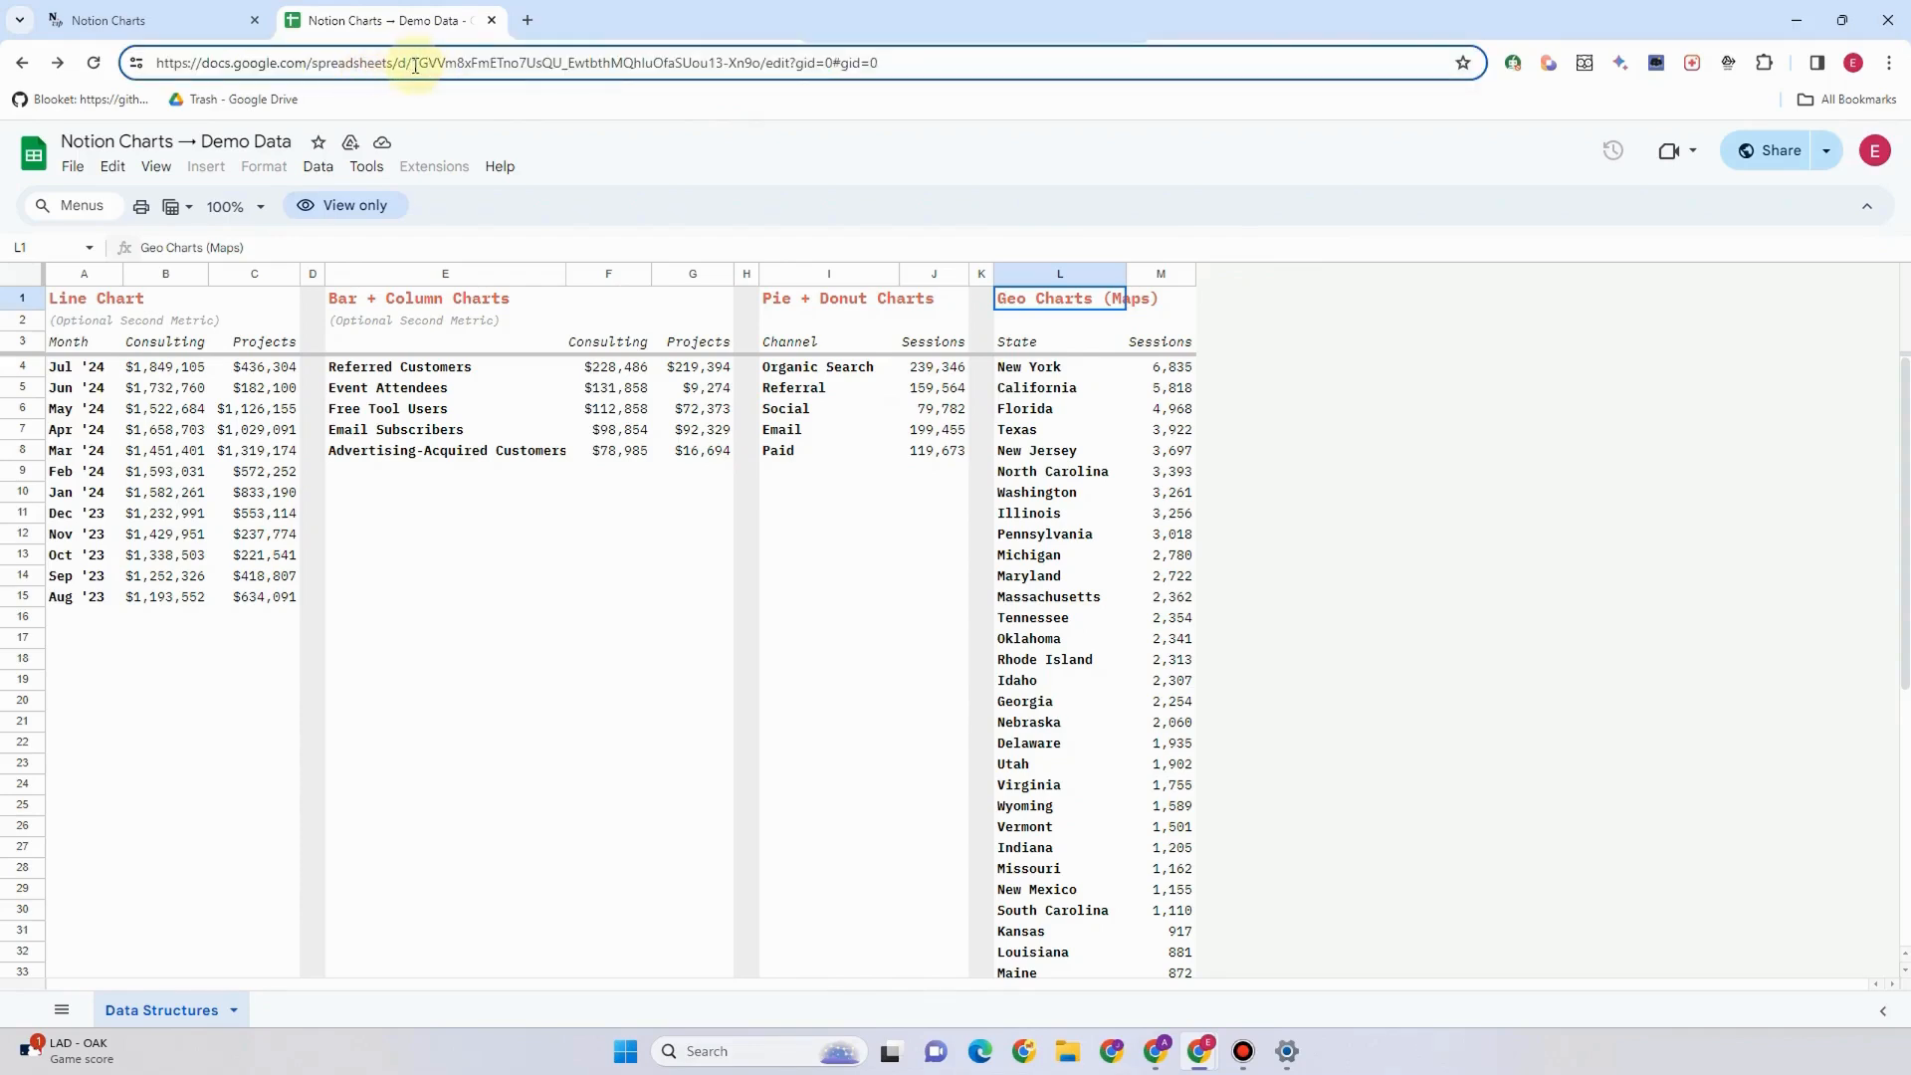
left_click(414, 63)
left_click_drag(414, 63, 764, 44)
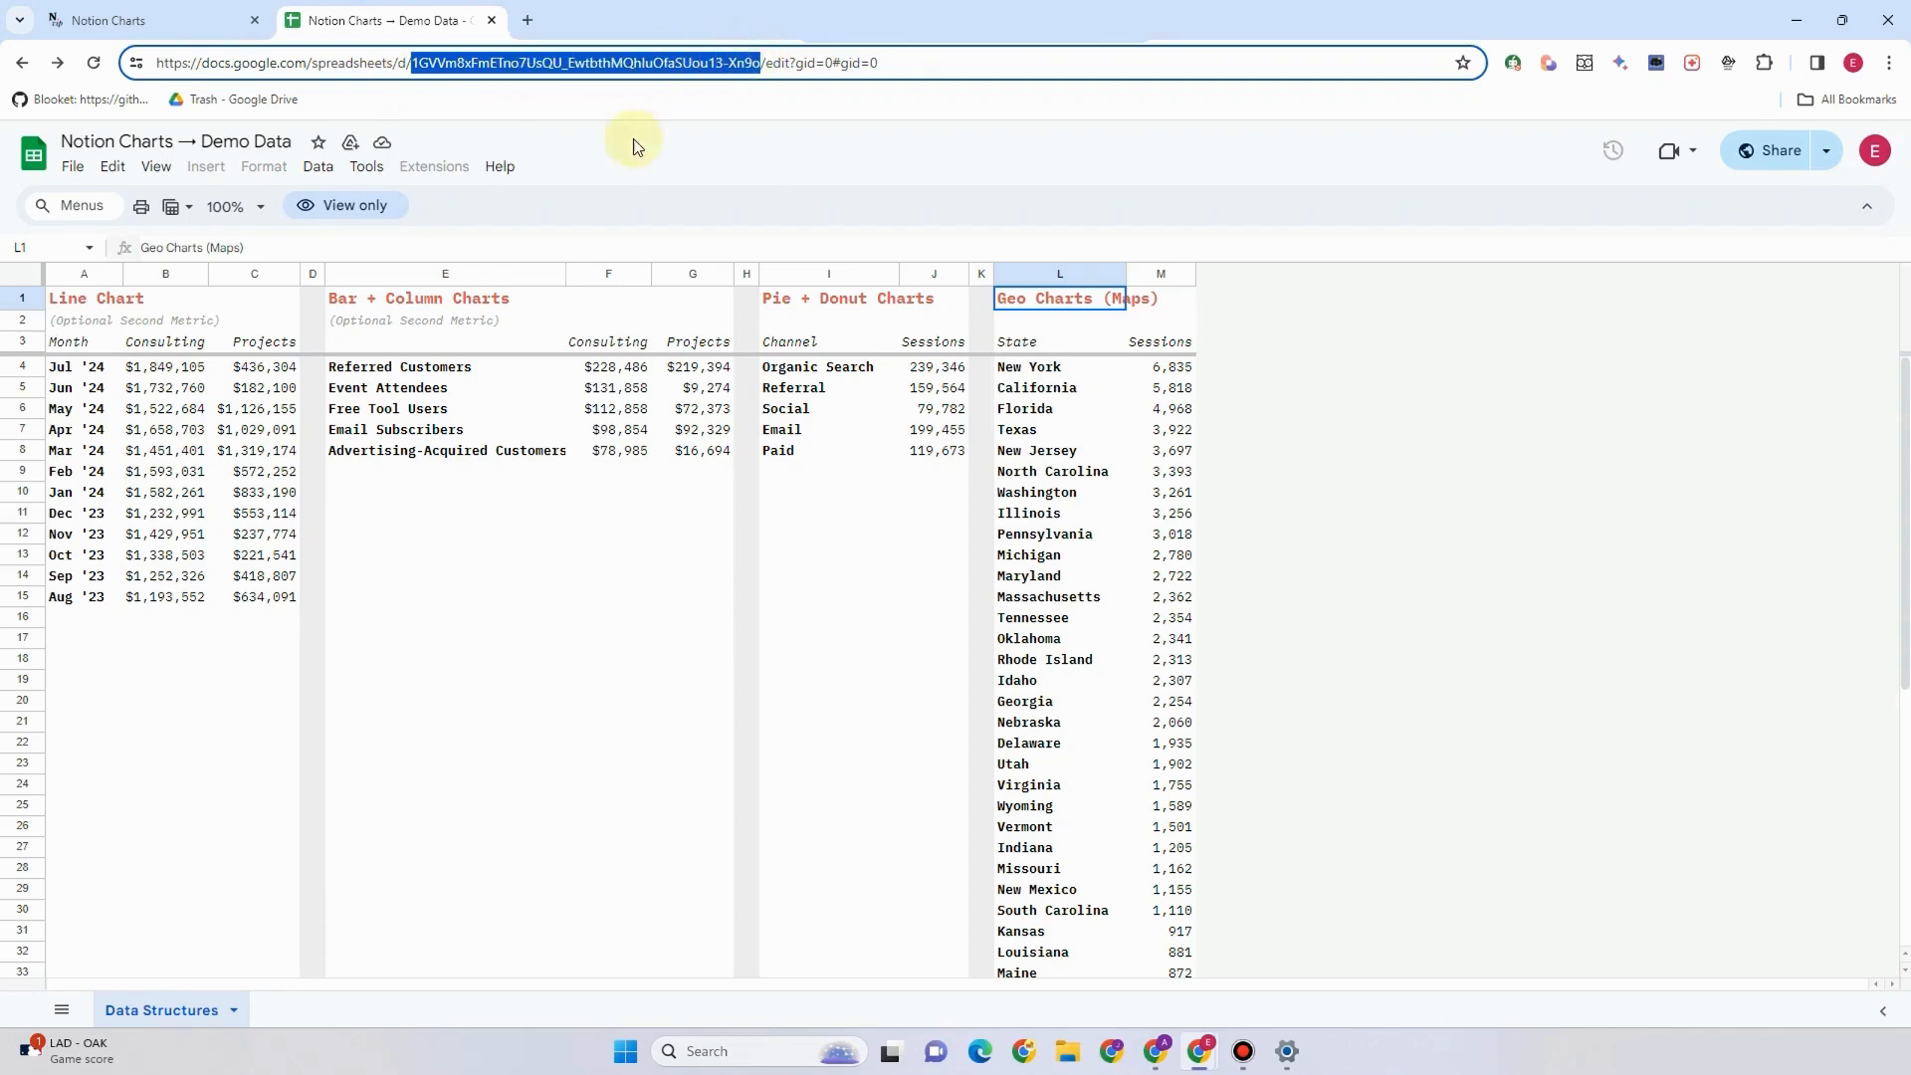
right_click(664, 64)
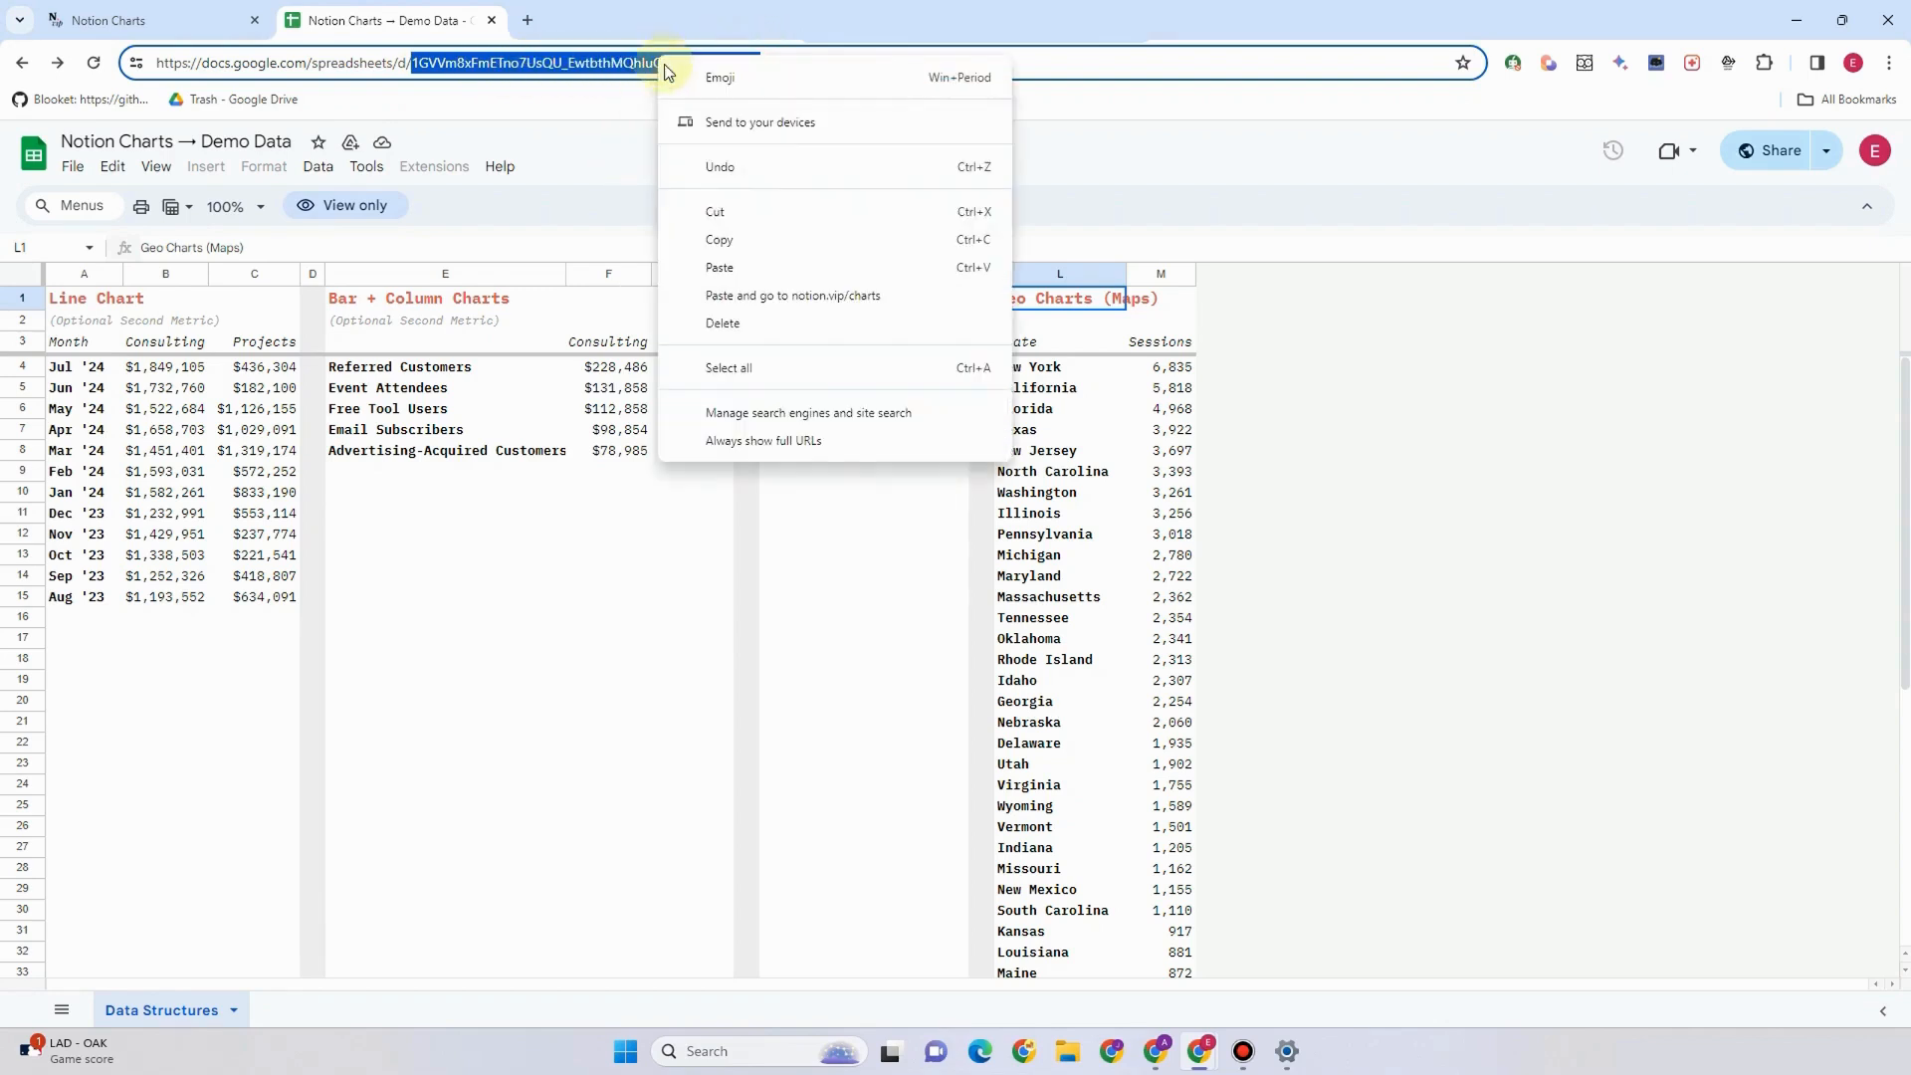
left_click(737, 244)
- Paste the copied document ID into the Notion Charts form's Google Sheets Document ID field and set the sheet name to Data Structures
left_click(149, 20)
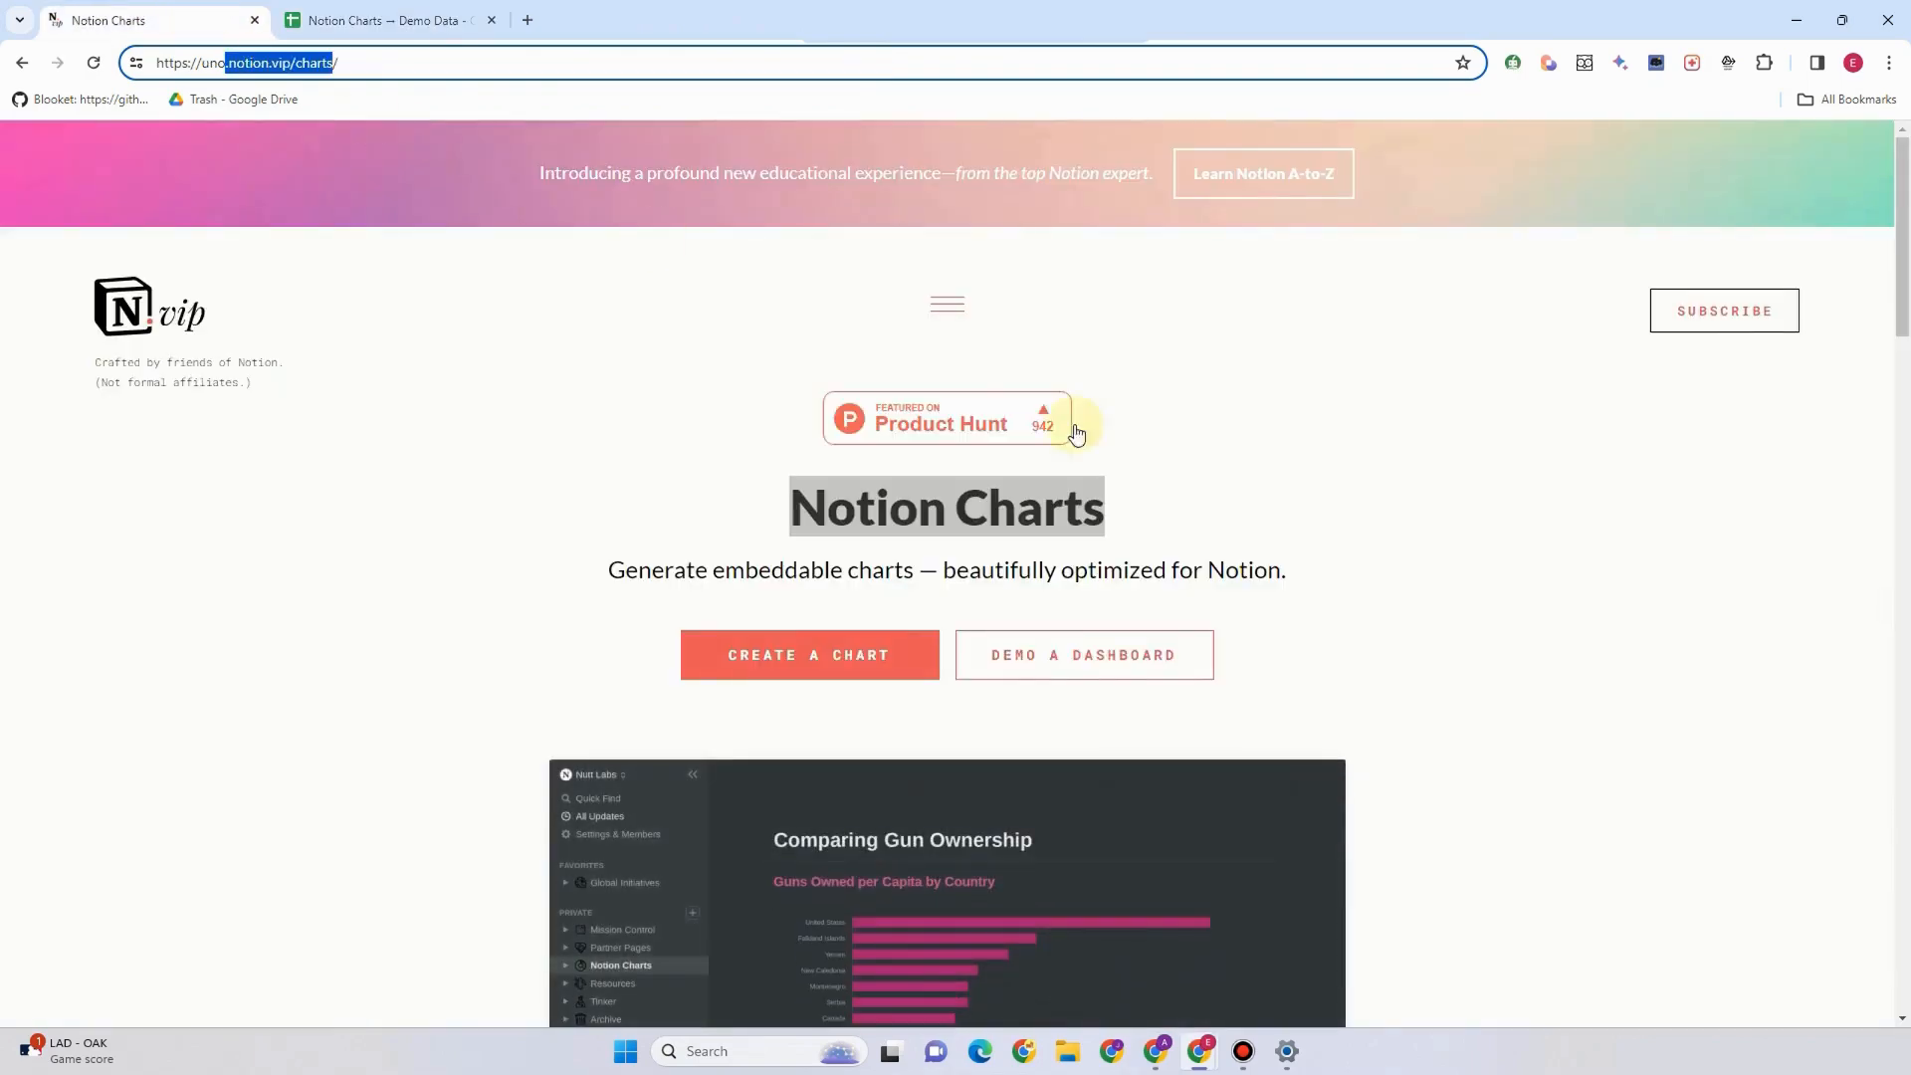
scroll(1215, 565, "down", 1)
scroll(1214, 565, "down", 15)
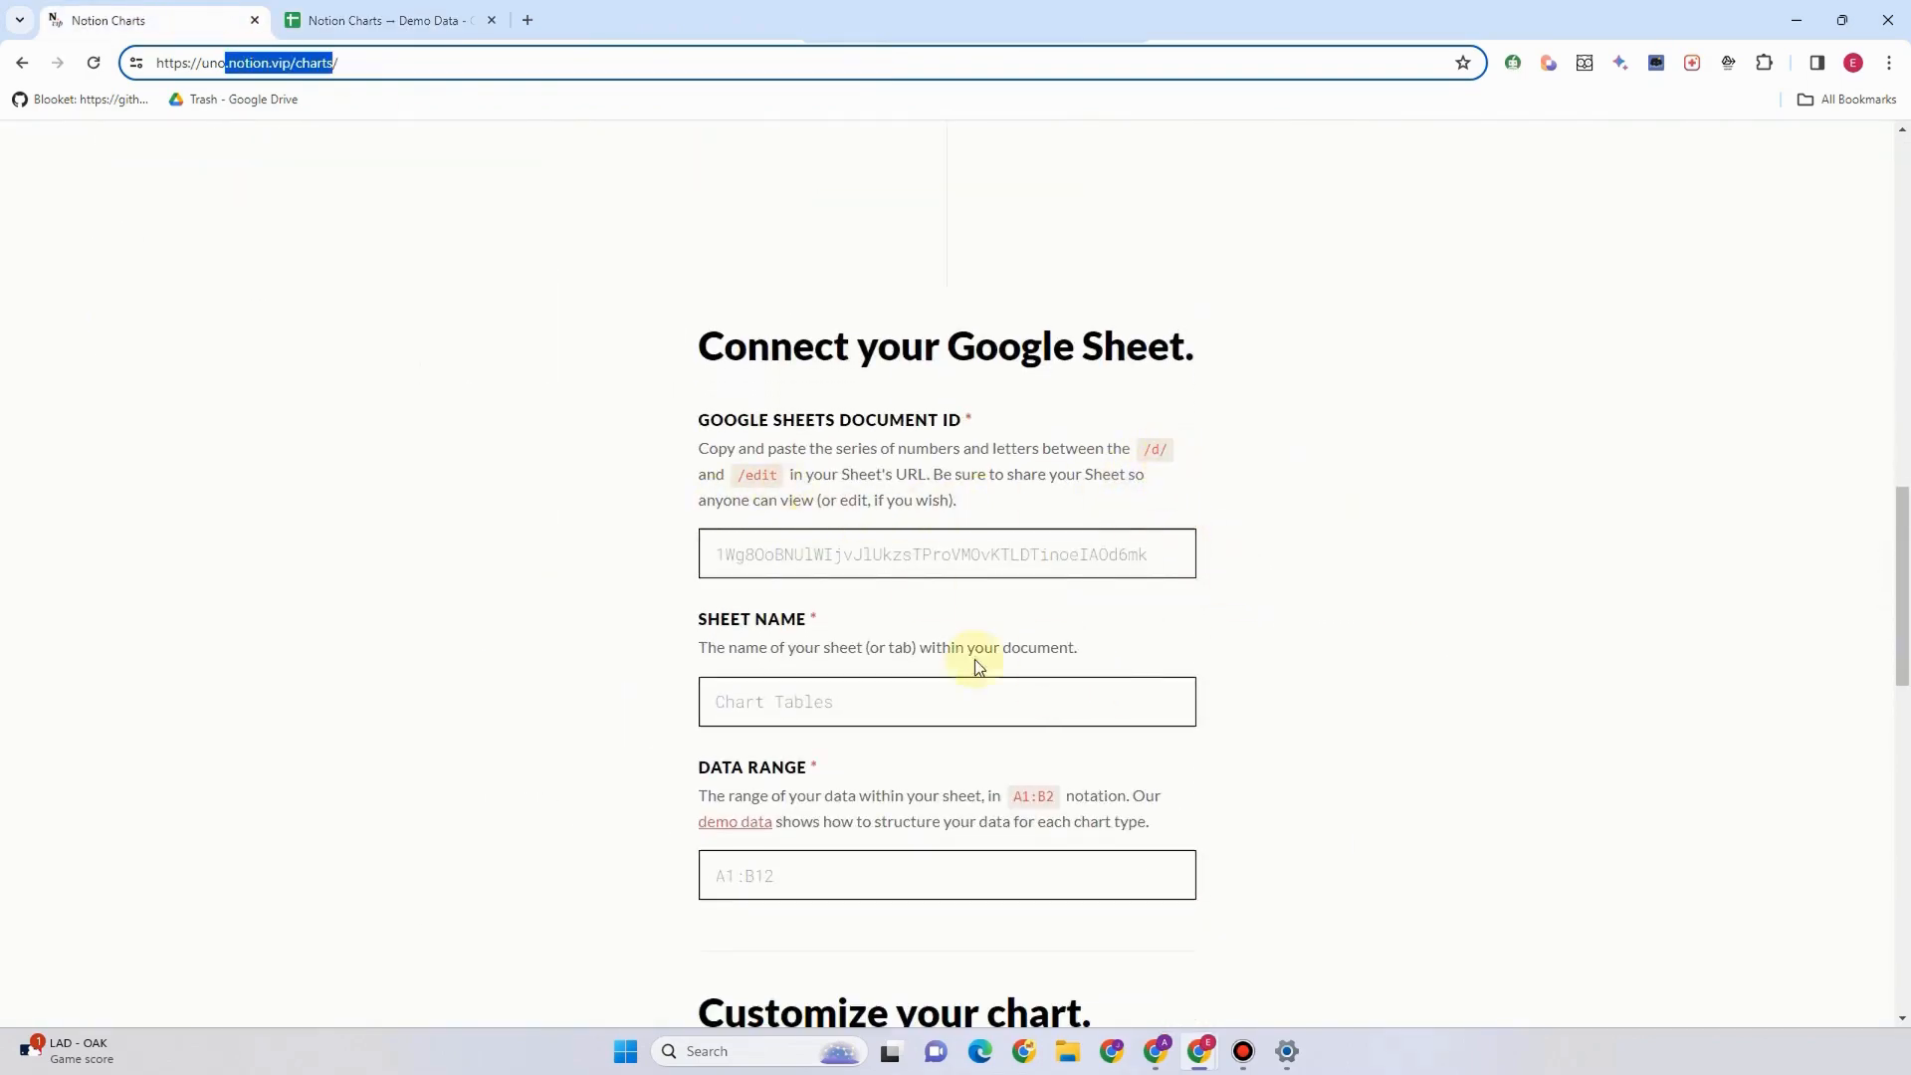
left_click(838, 551)
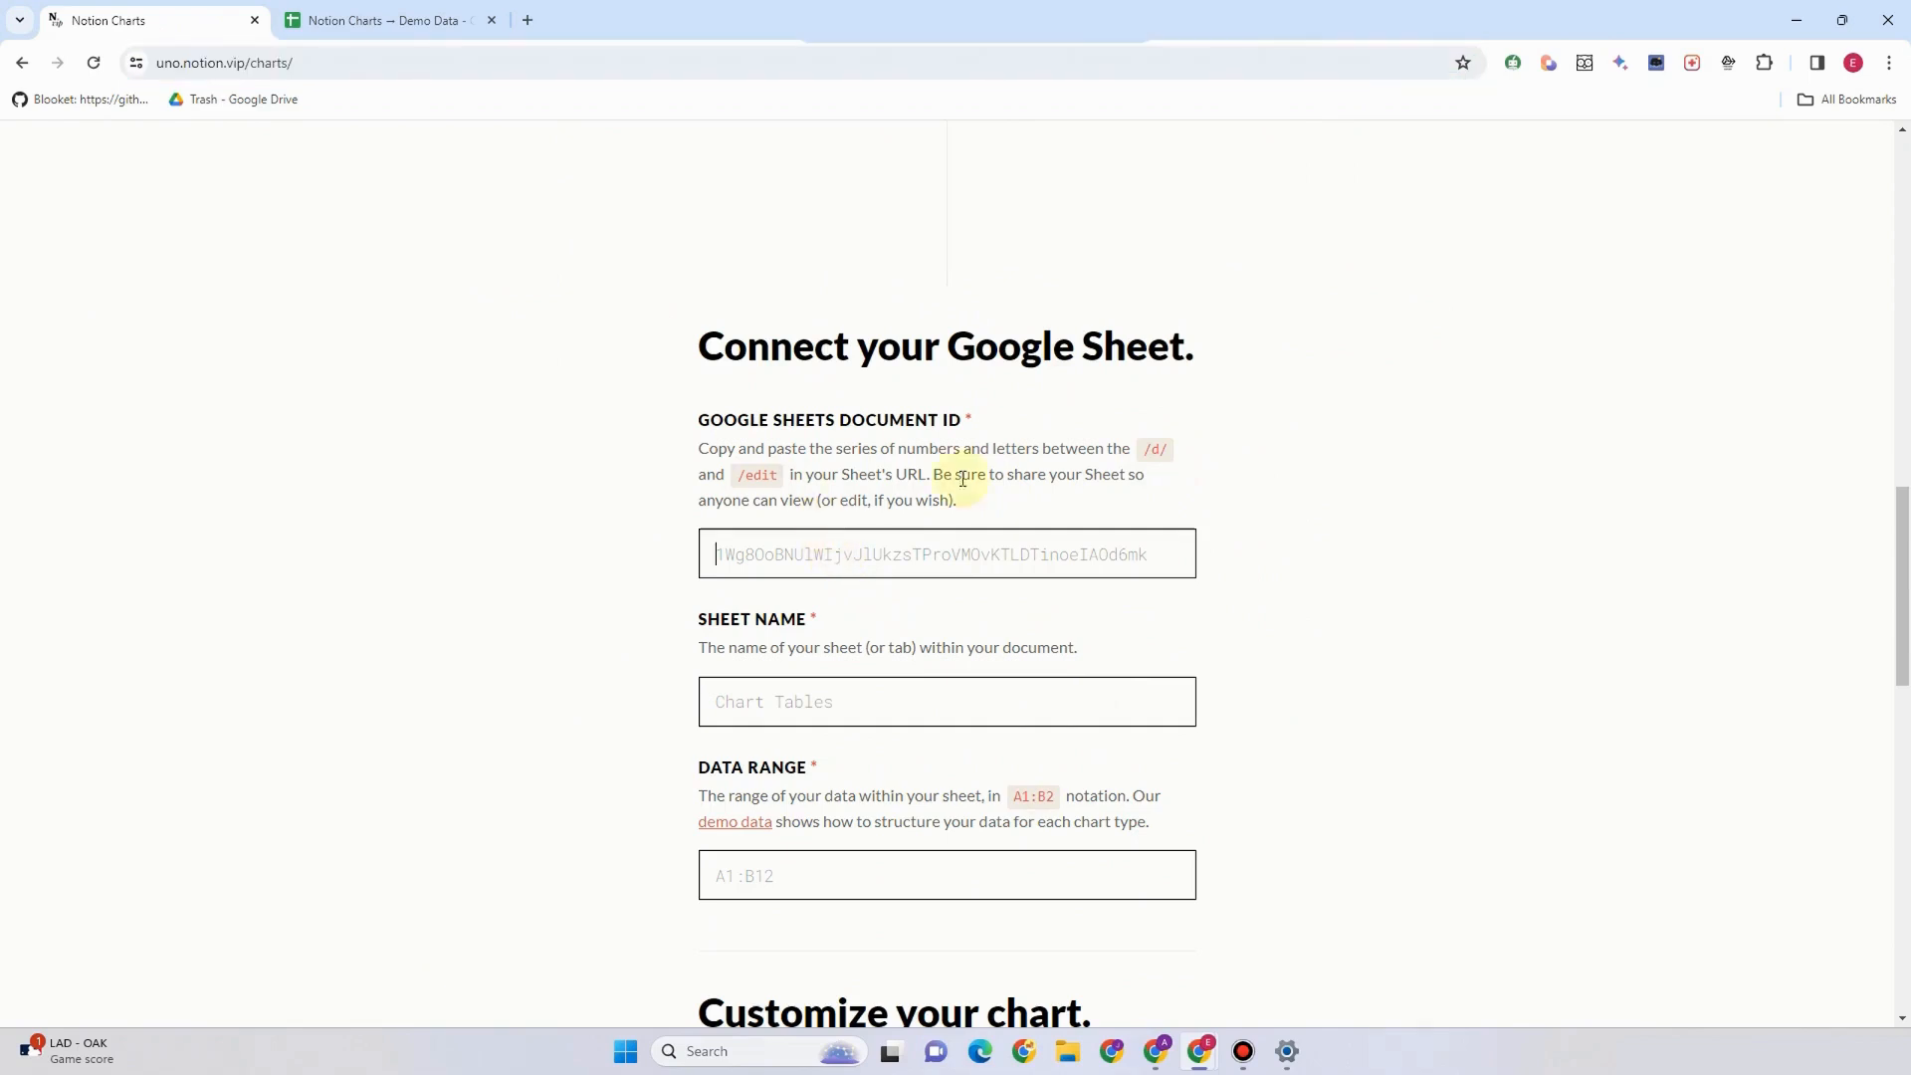
key("alt")
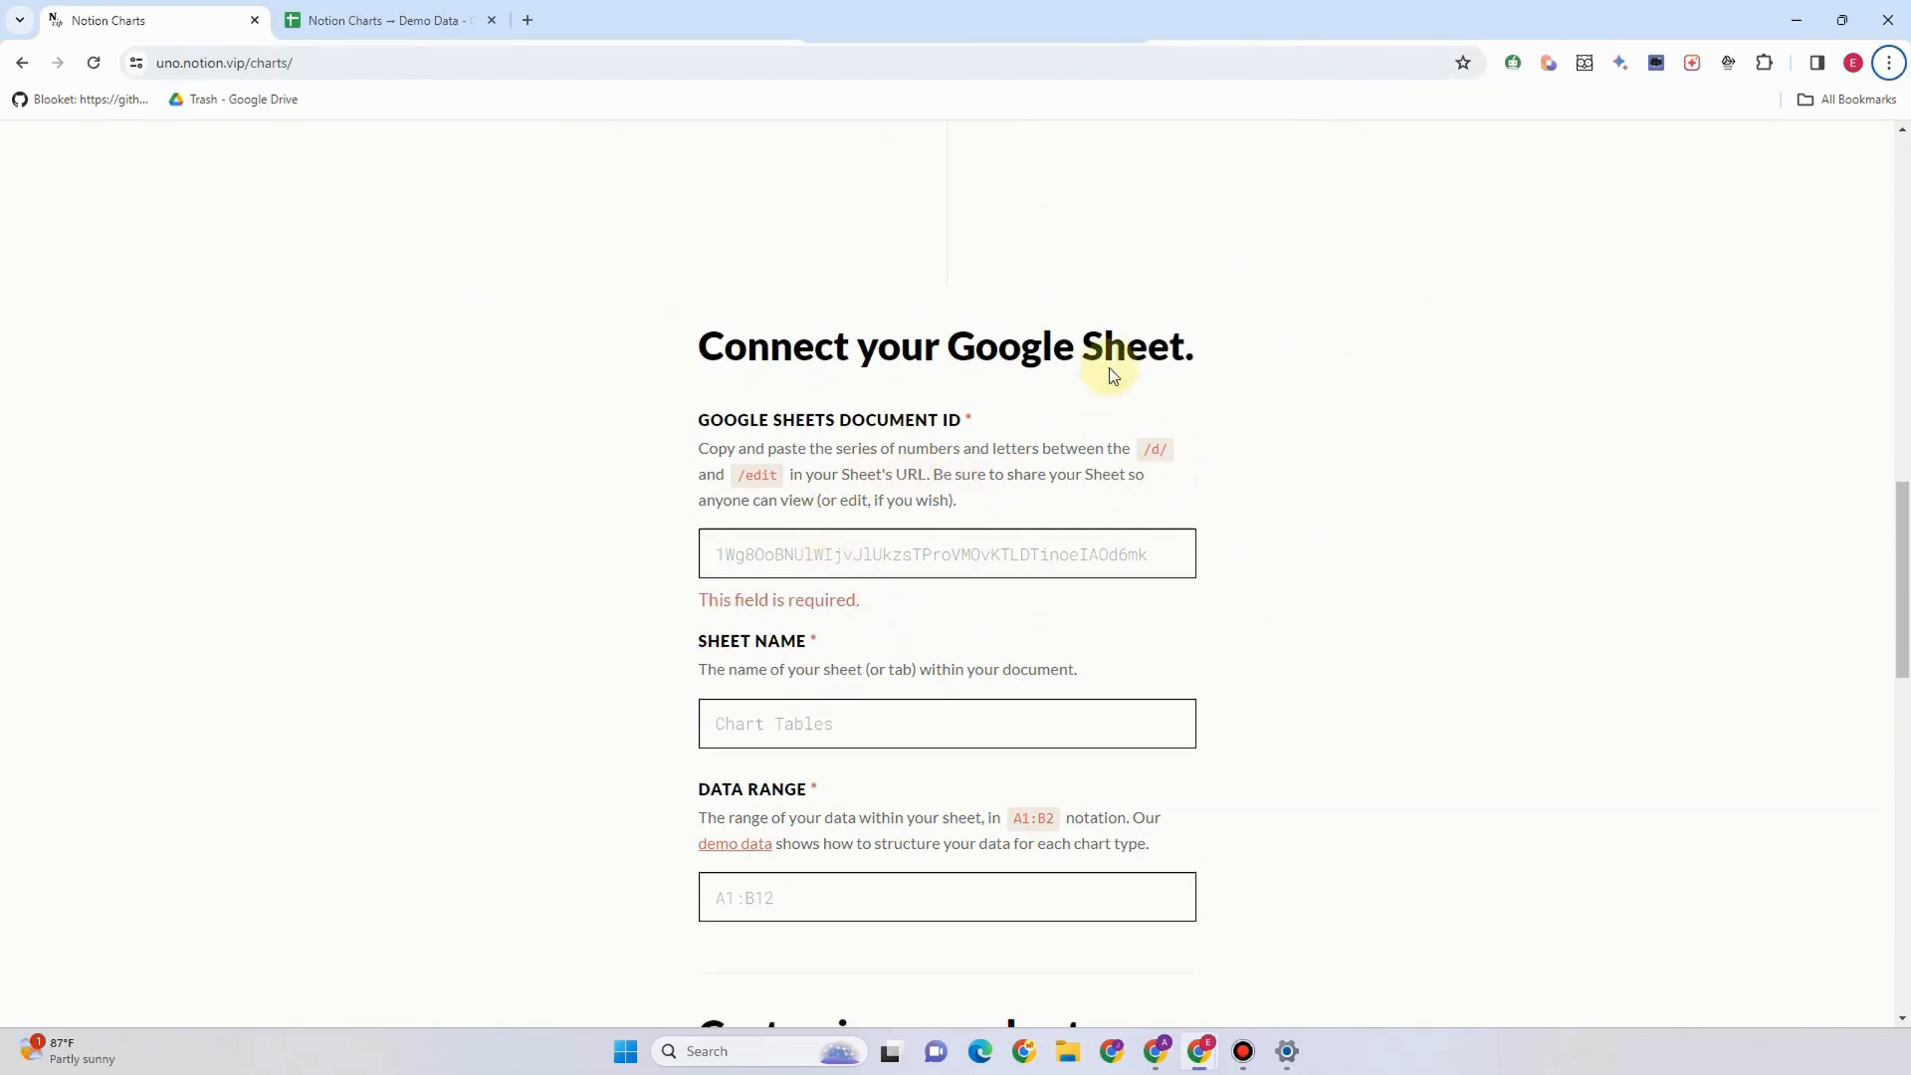
left_click(803, 559)
key("ctrl+v")
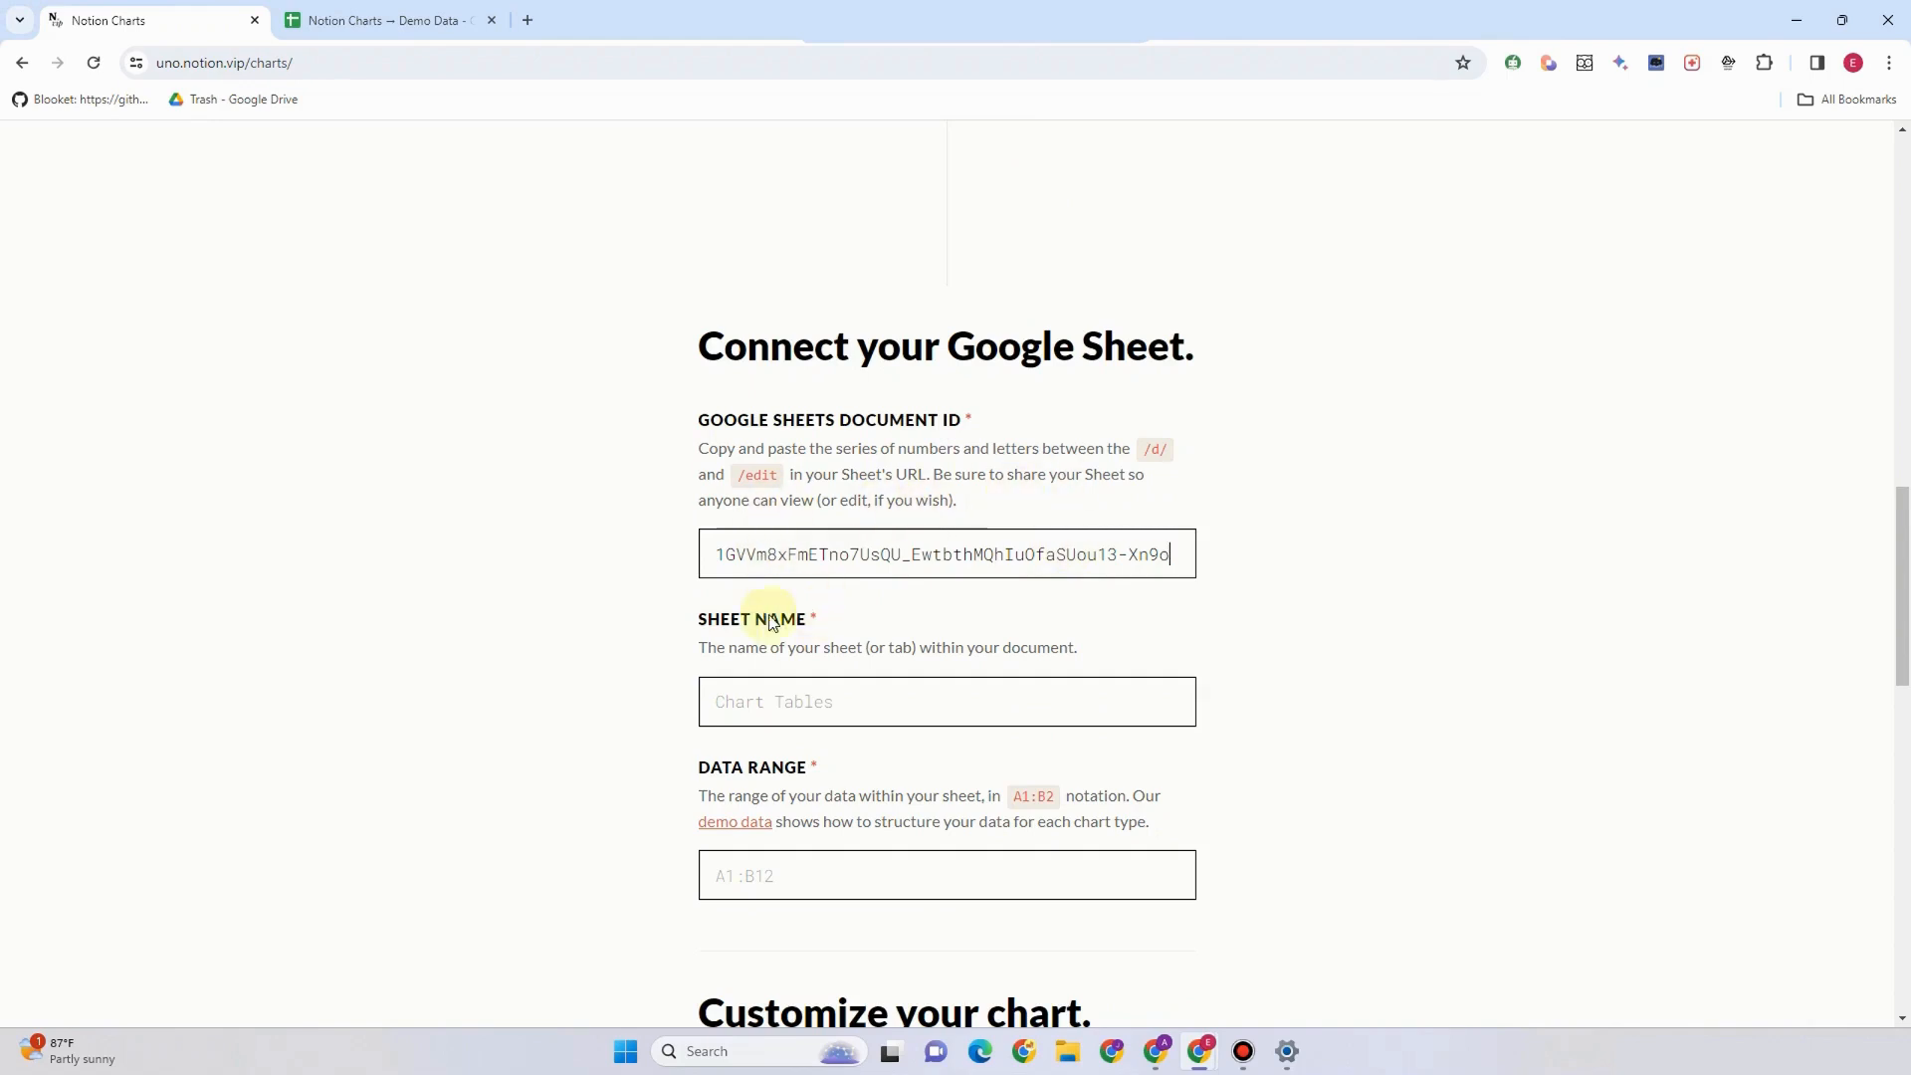
left_click(829, 706)
type("Data Structures")
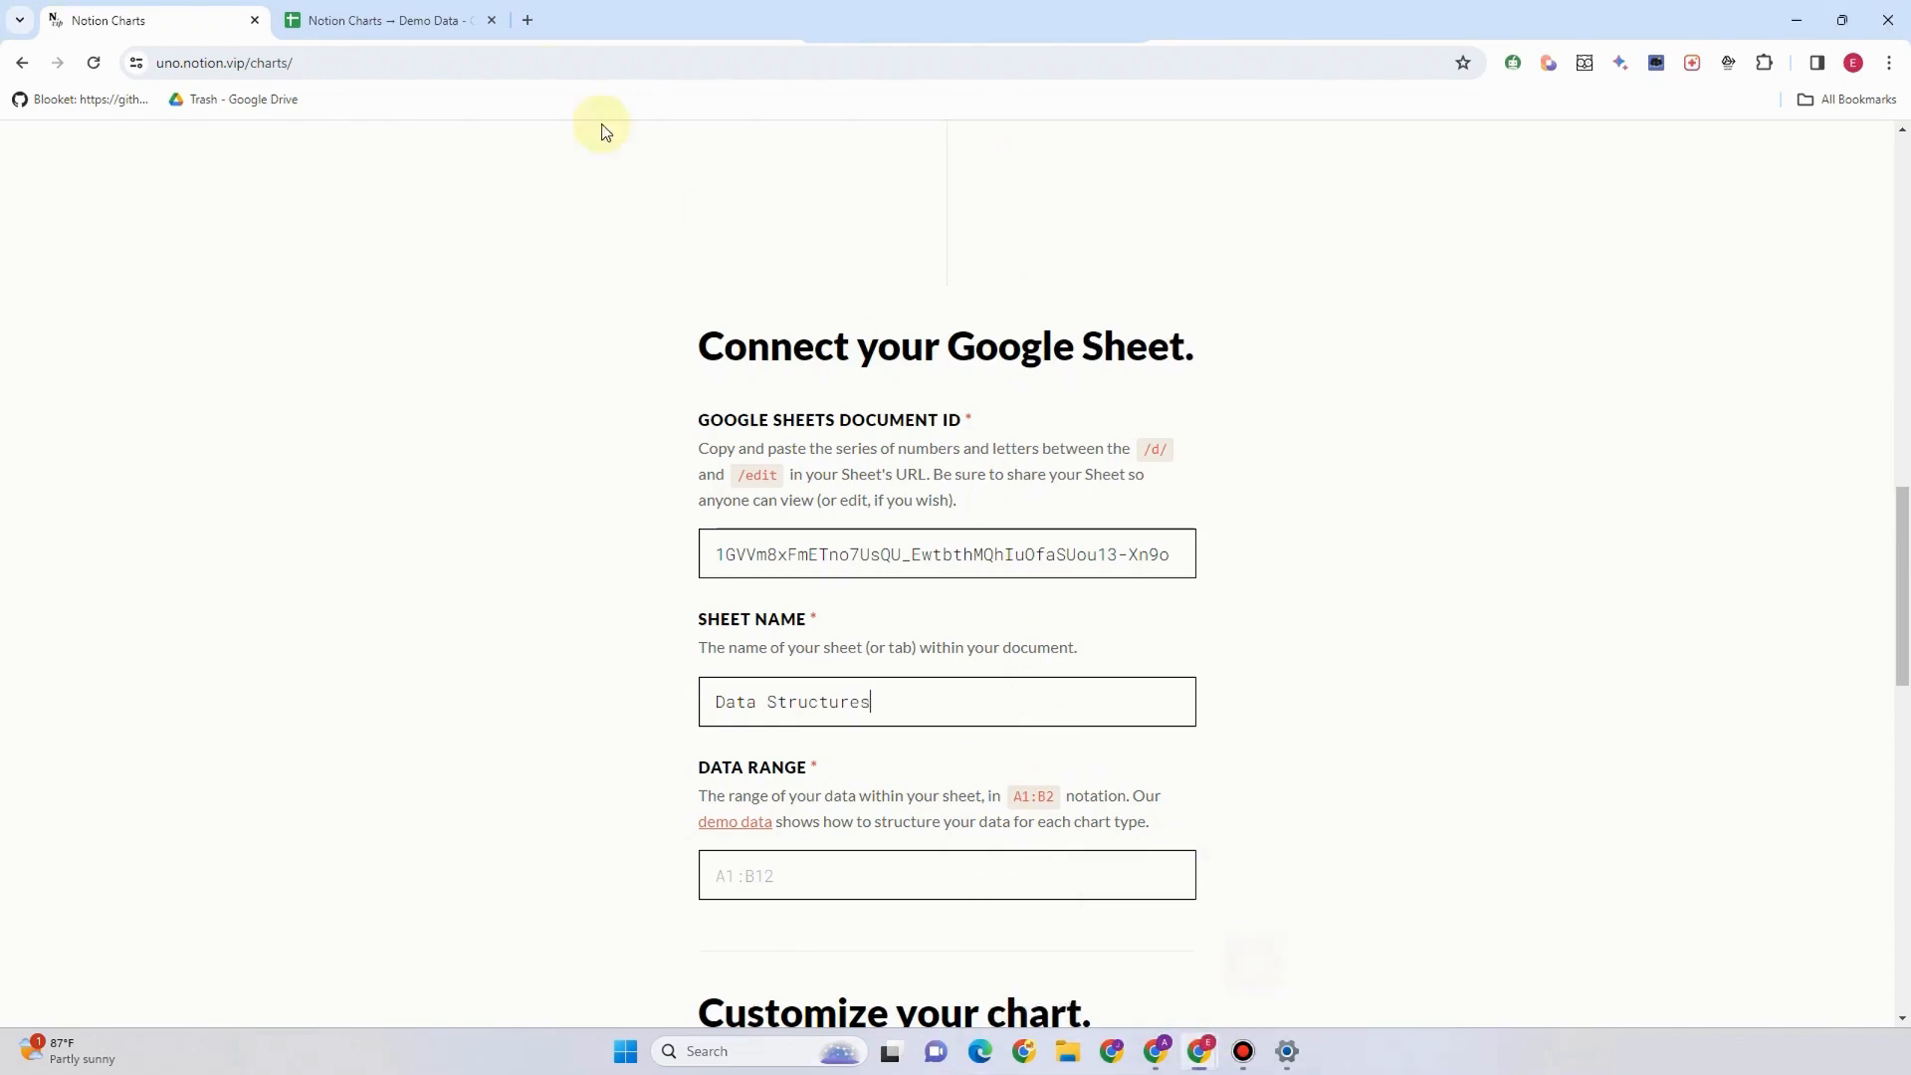
- Consult the demo data sheet for the line chart's cells and set the form's data range to A3:B15
left_click(422, 8)
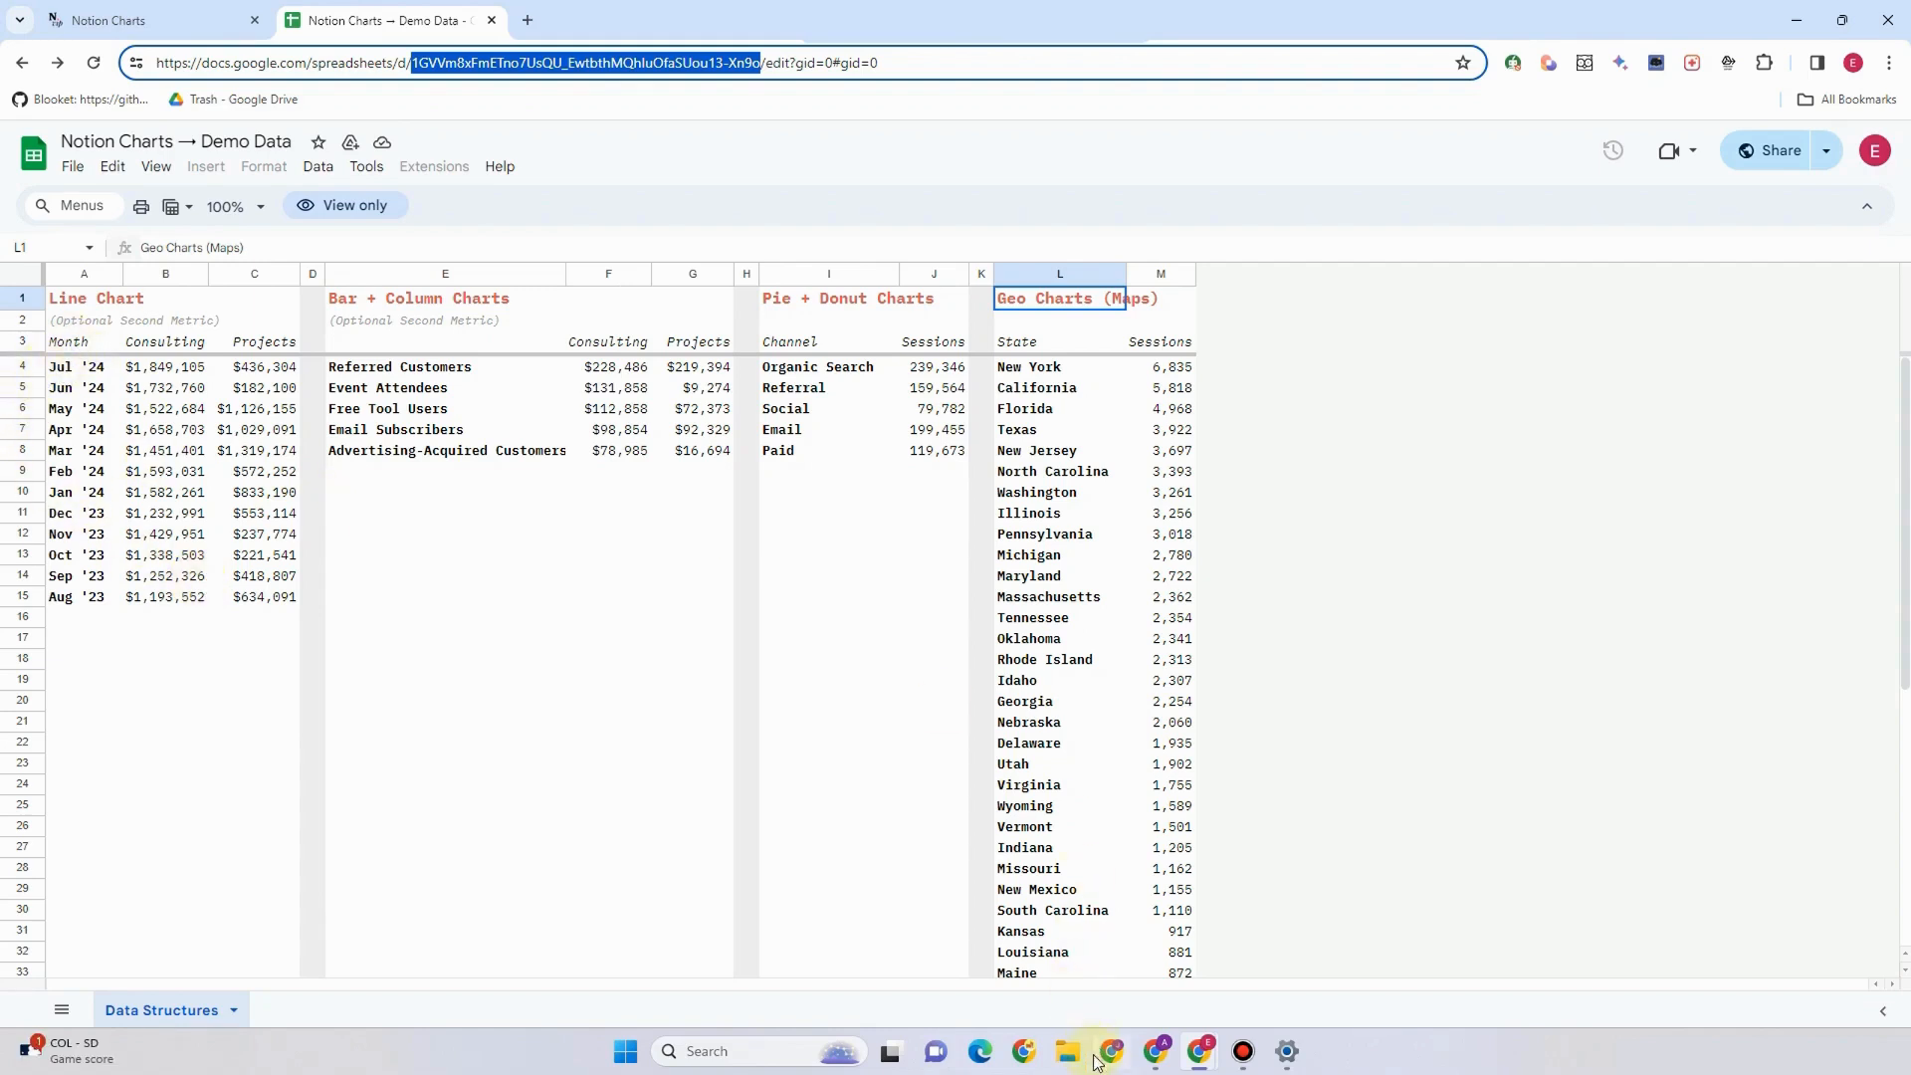
key("ctrl+shift+Tab")
left_click(808, 867)
type("A3: B15")
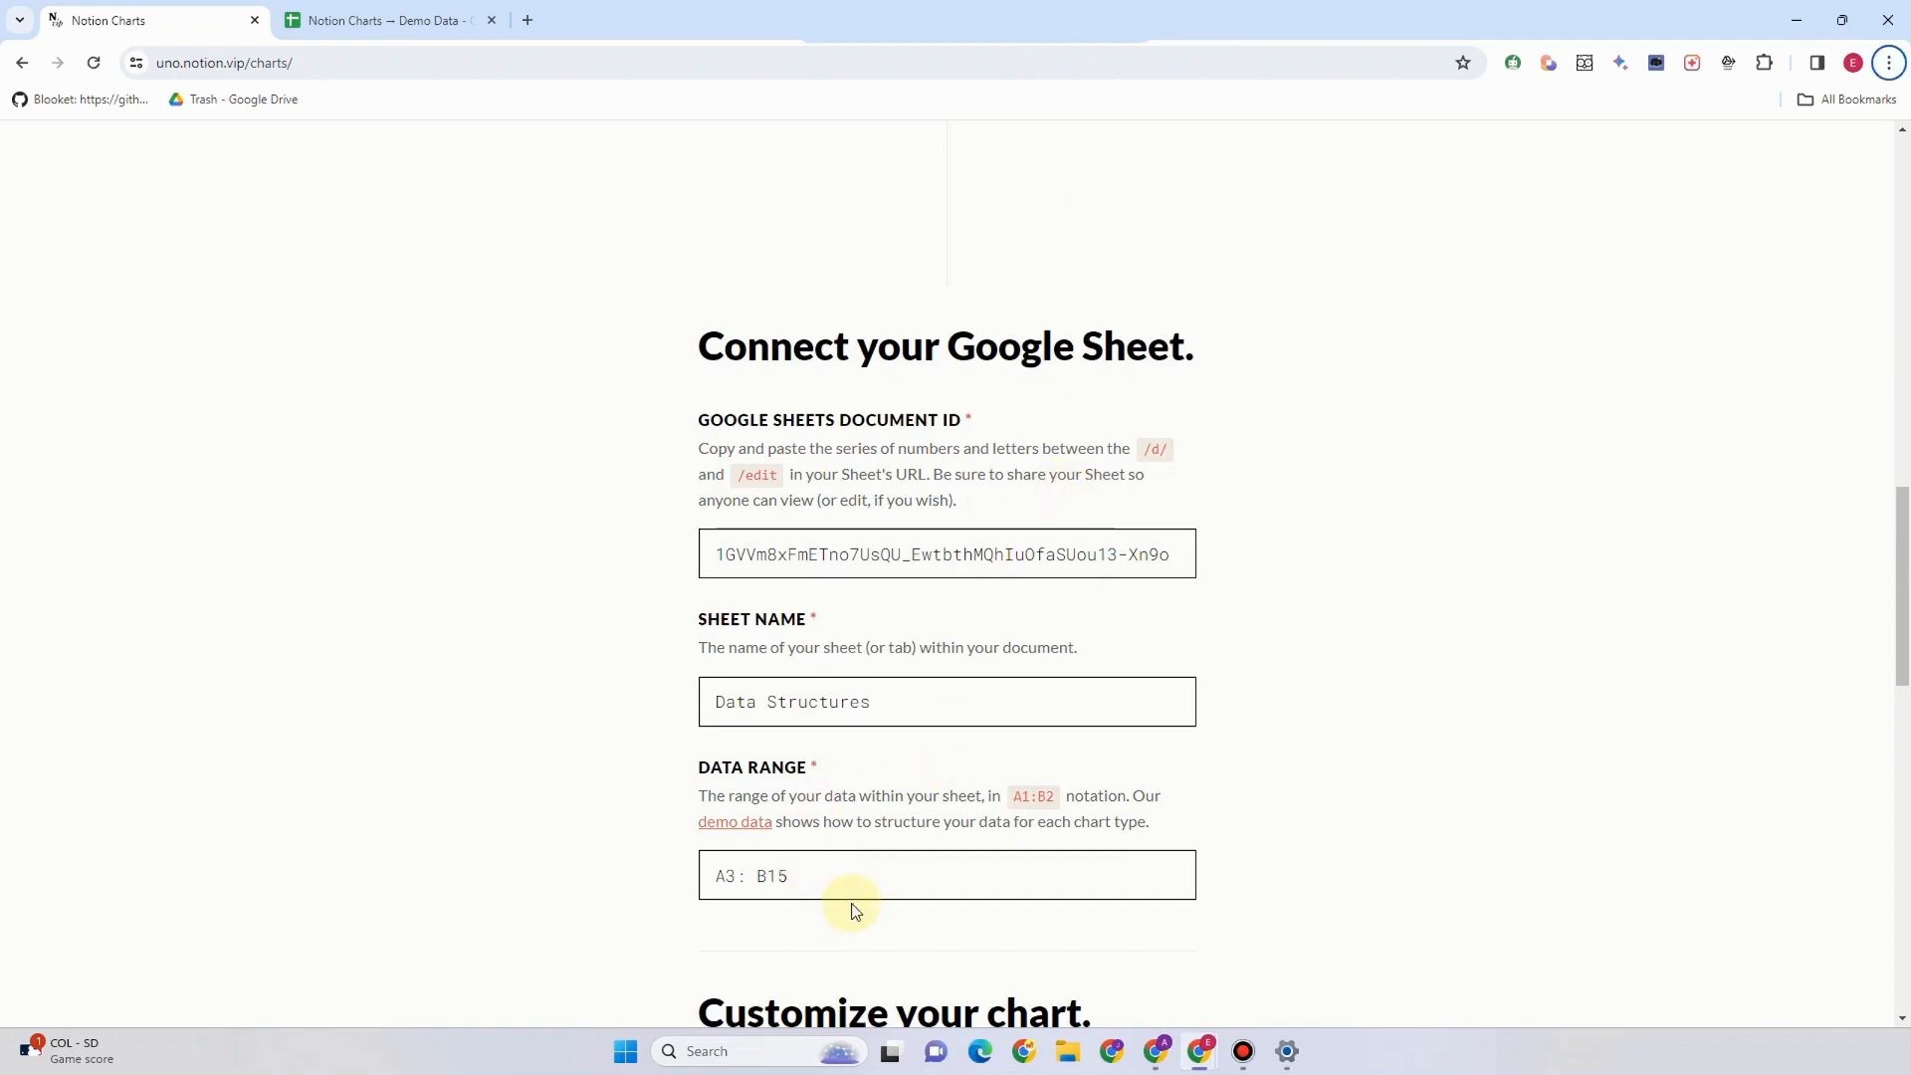
left_click(758, 877)
key("BackSpace")
- Look through the available chart types and keep Line as the chart type
scroll(856, 899, "down", 6)
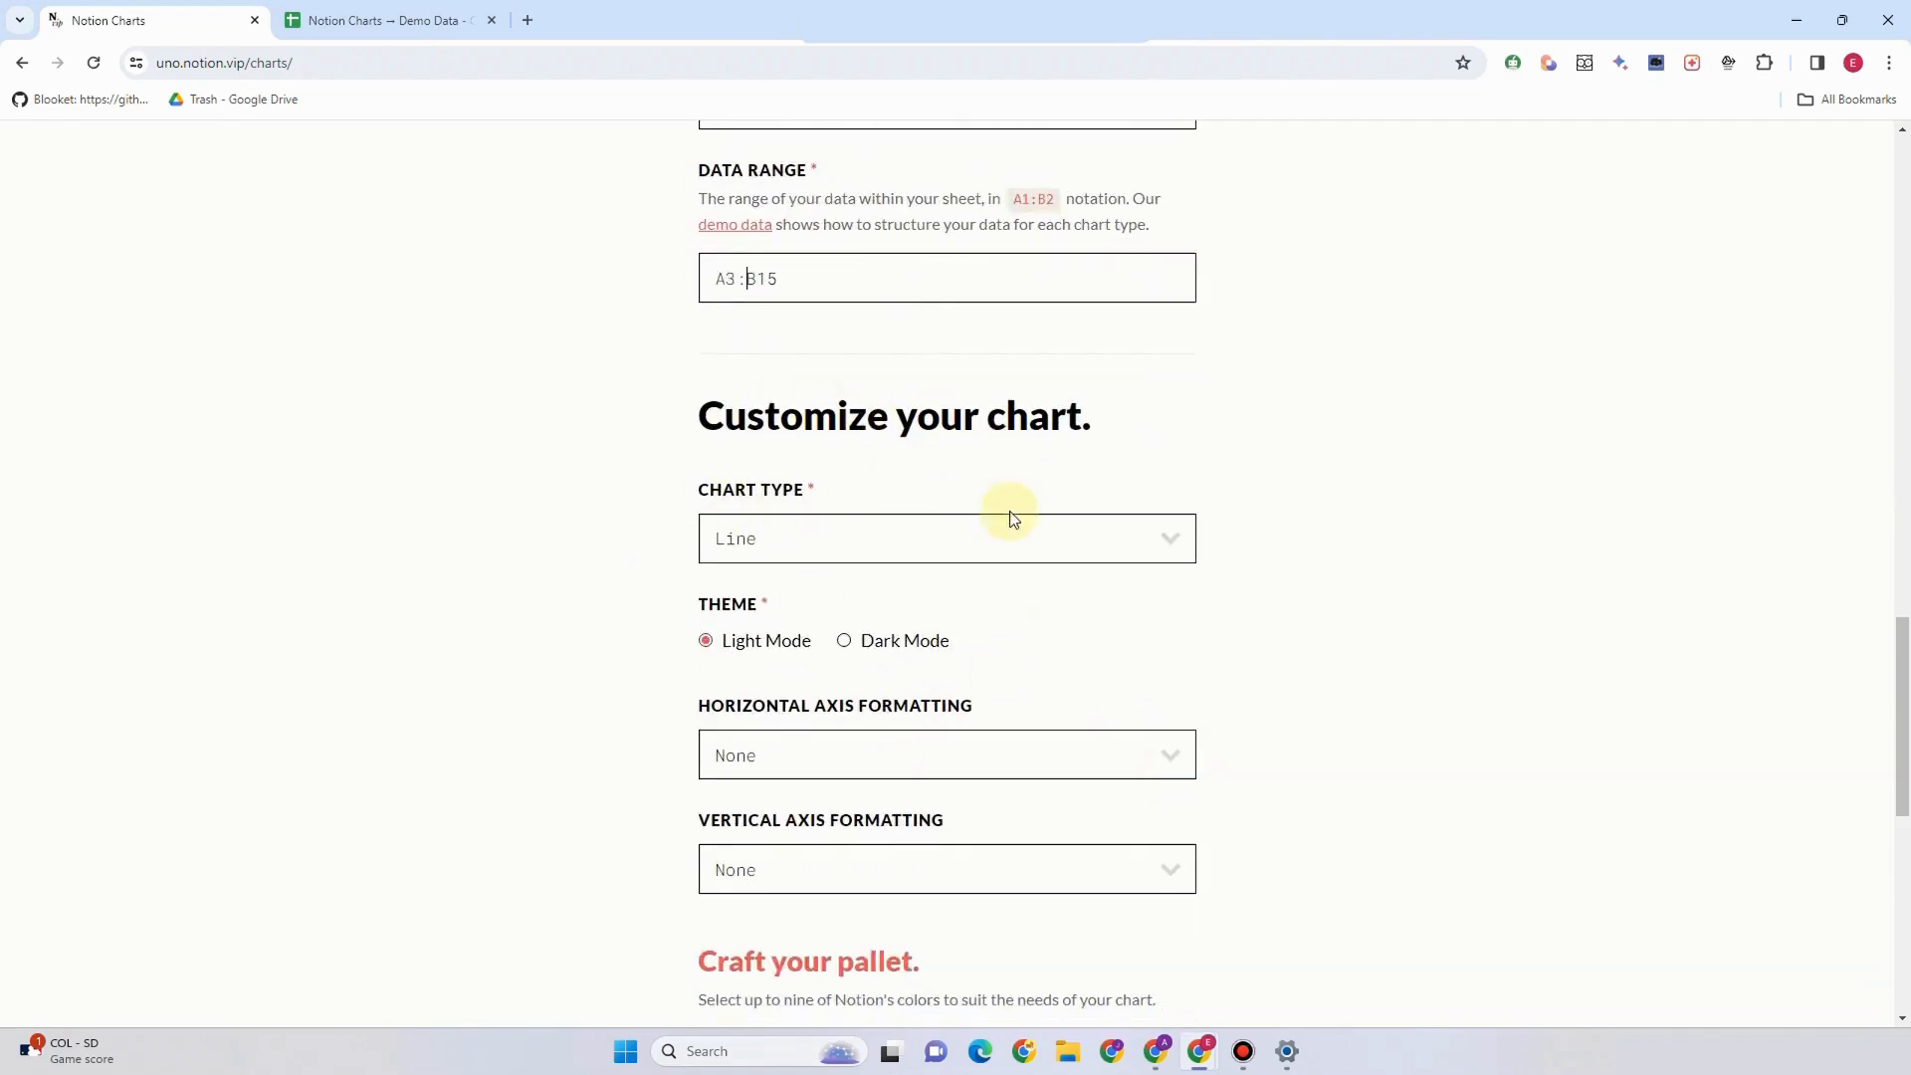
left_click(1168, 538)
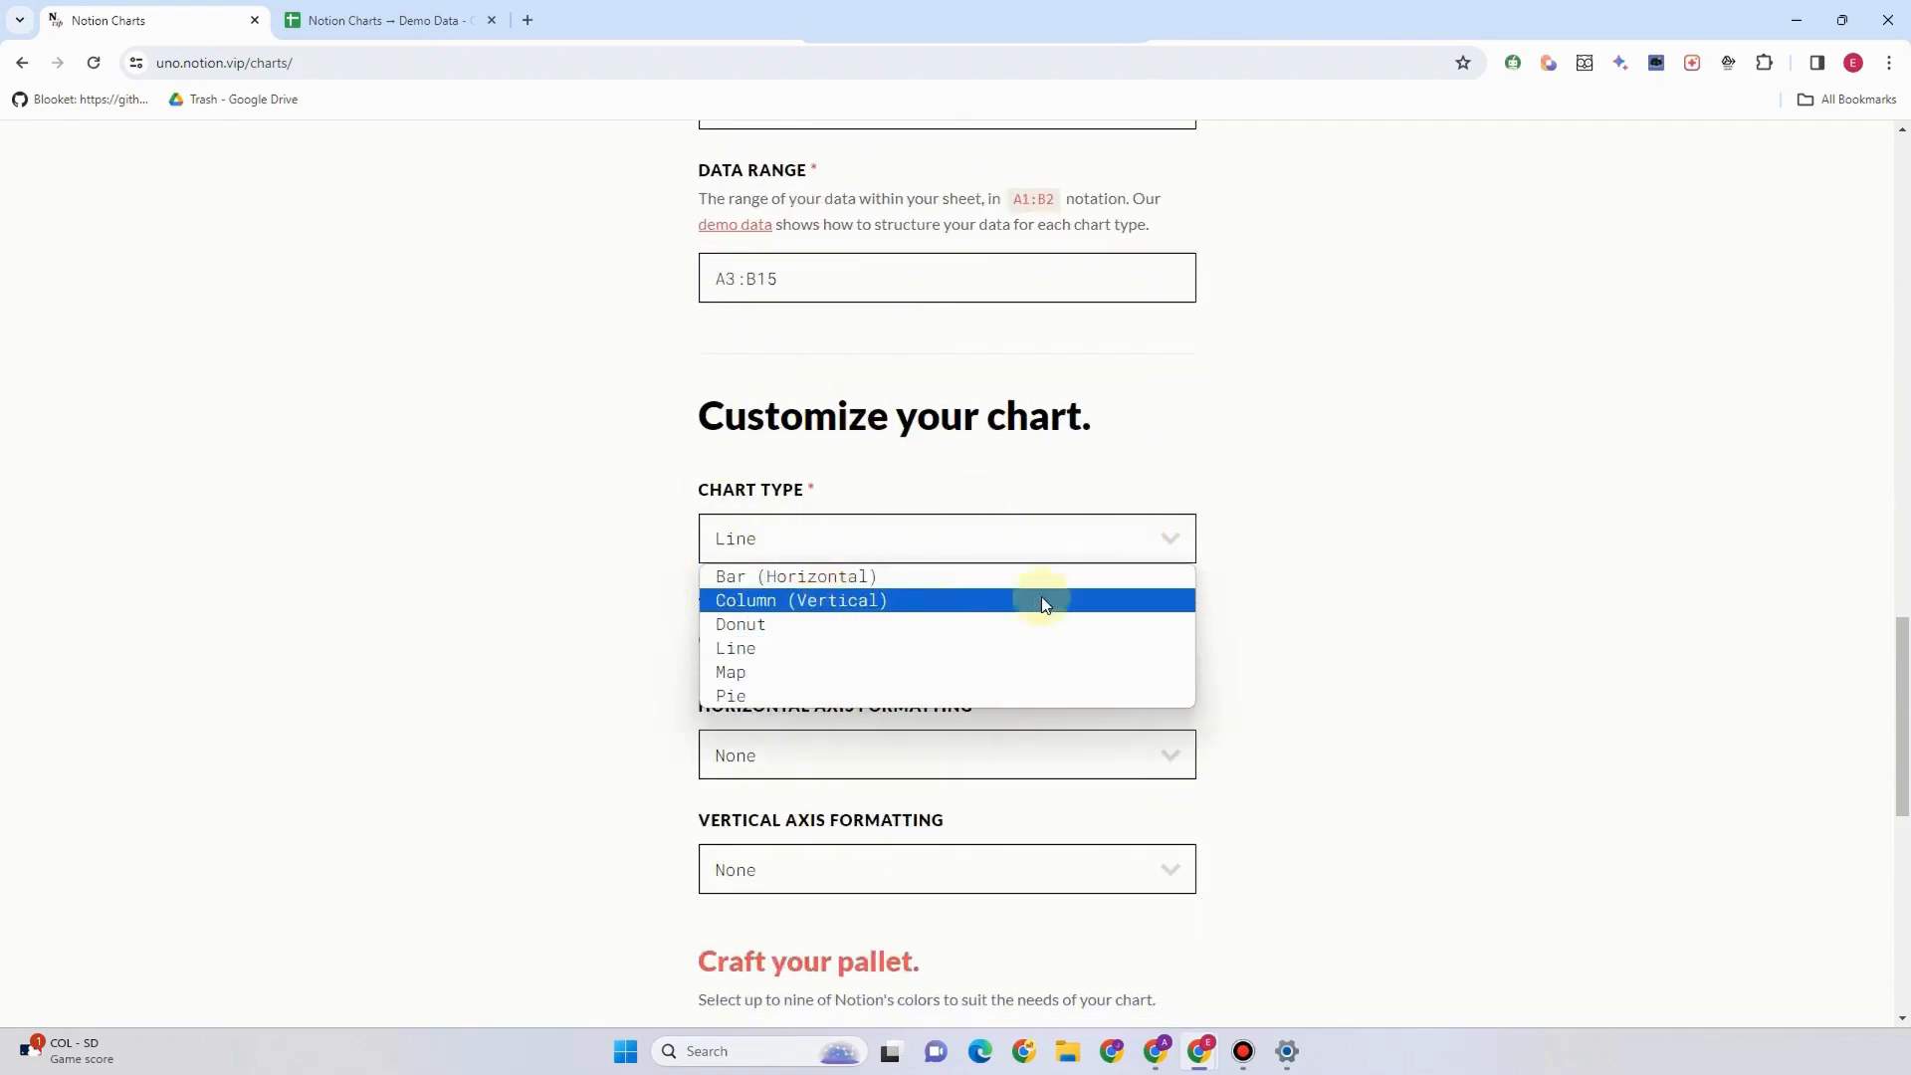
left_click(554, 493)
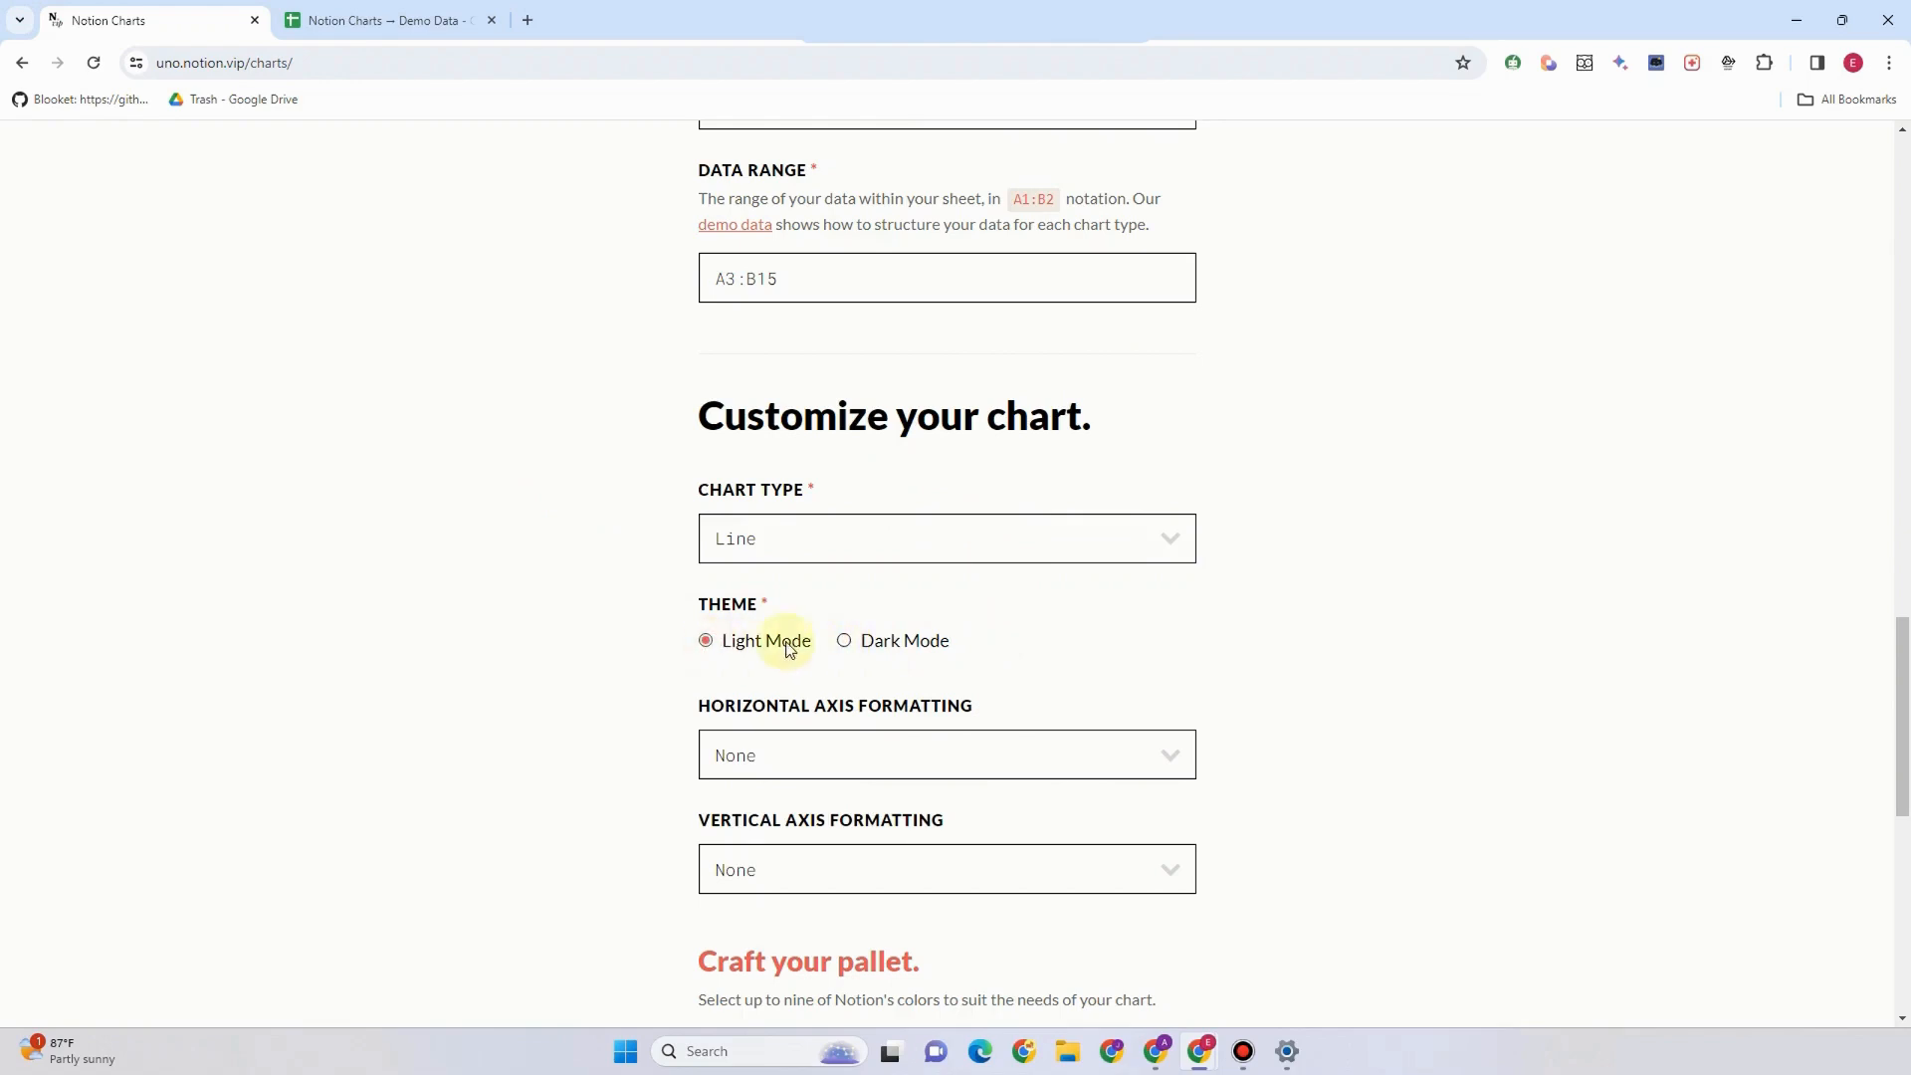
- Format the horizontal axis as Date: Jan '20 and the vertical axis as Local Currency
scroll(1105, 662, "down", 2)
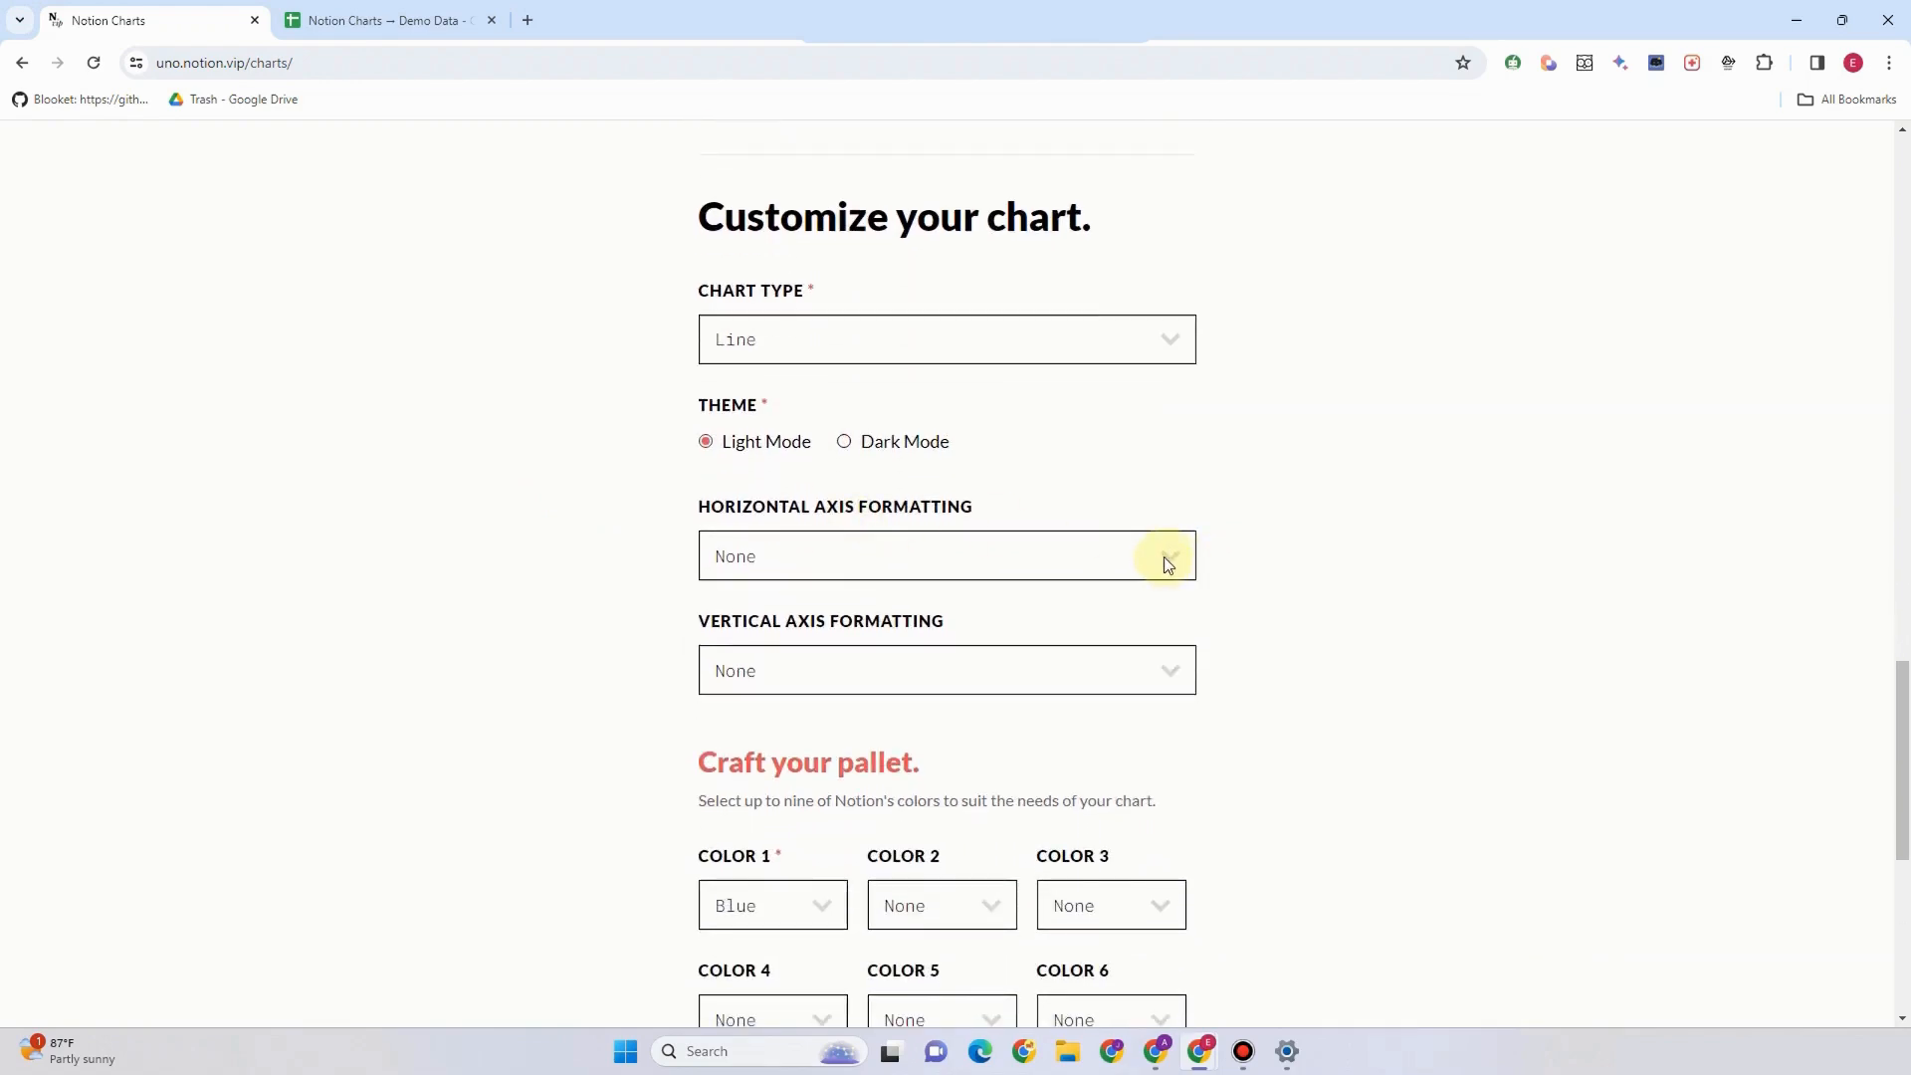
left_click(1167, 563)
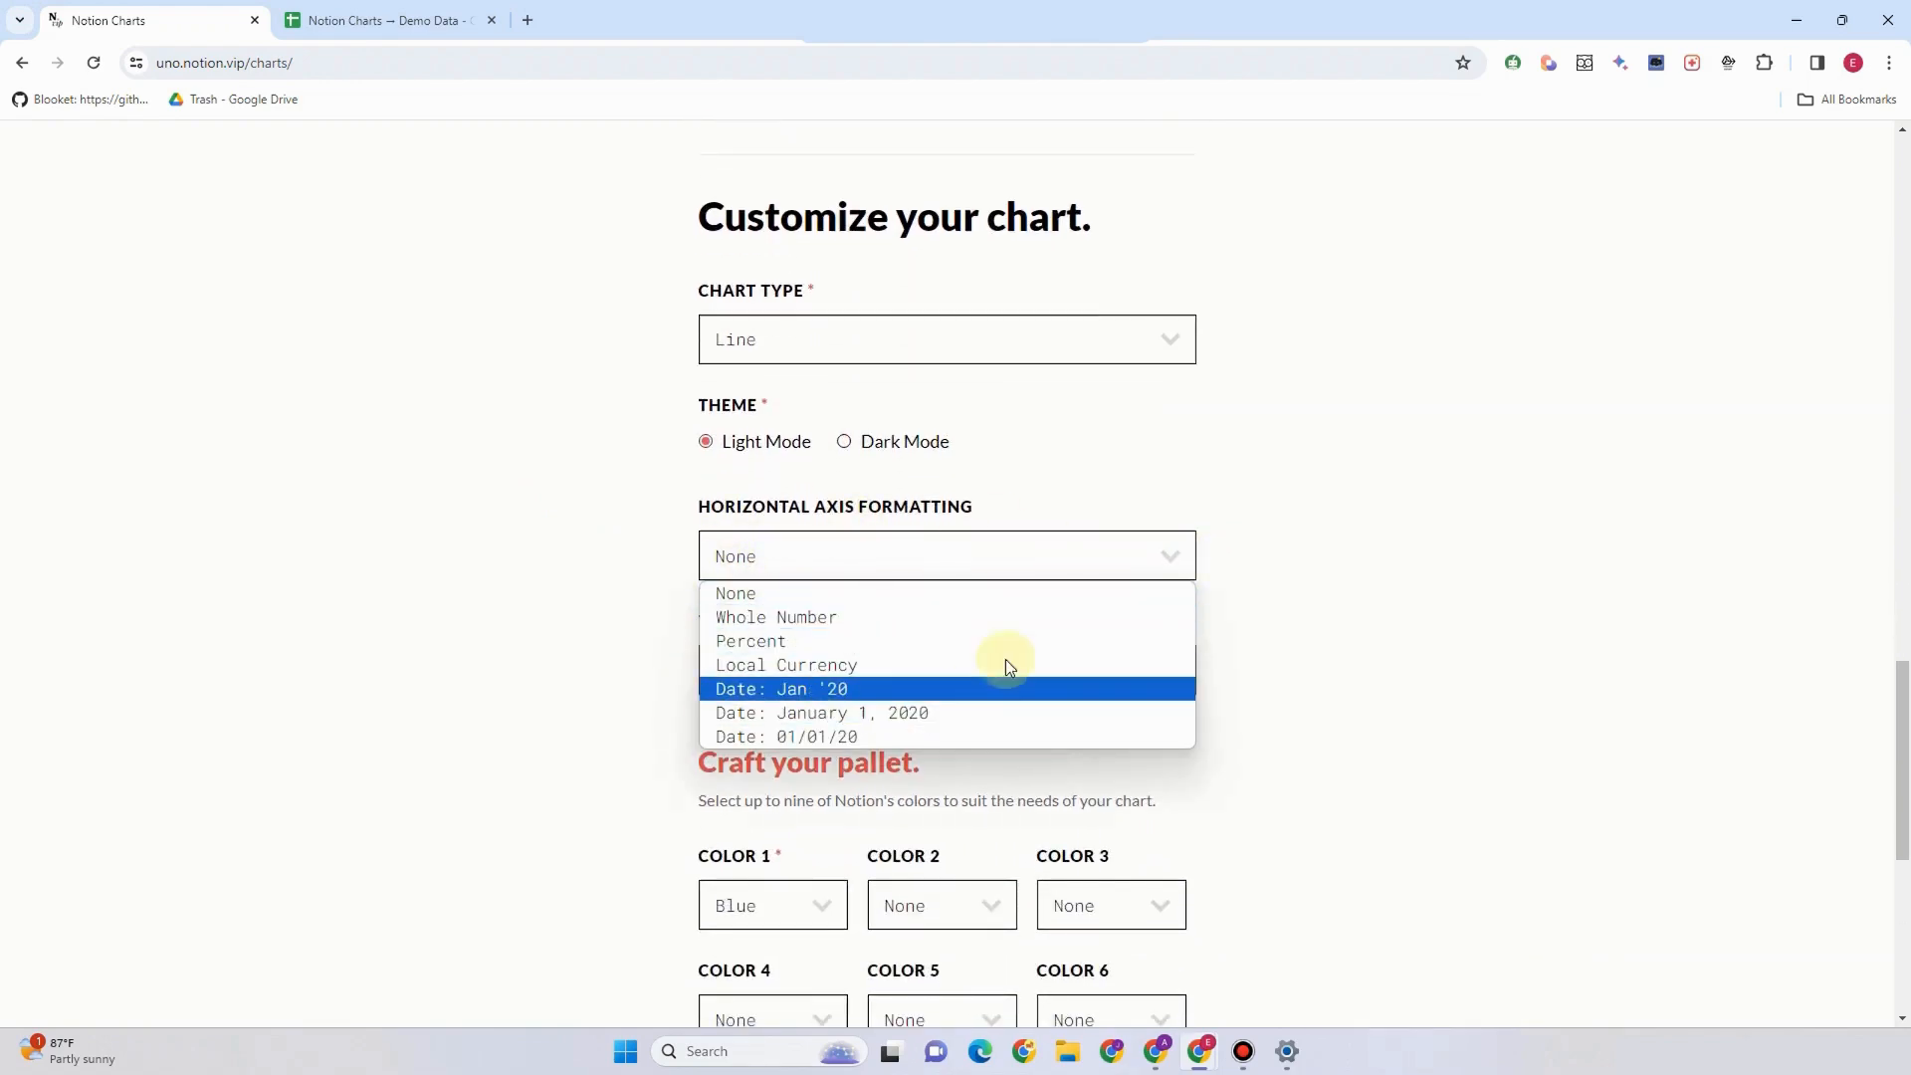
left_click(809, 690)
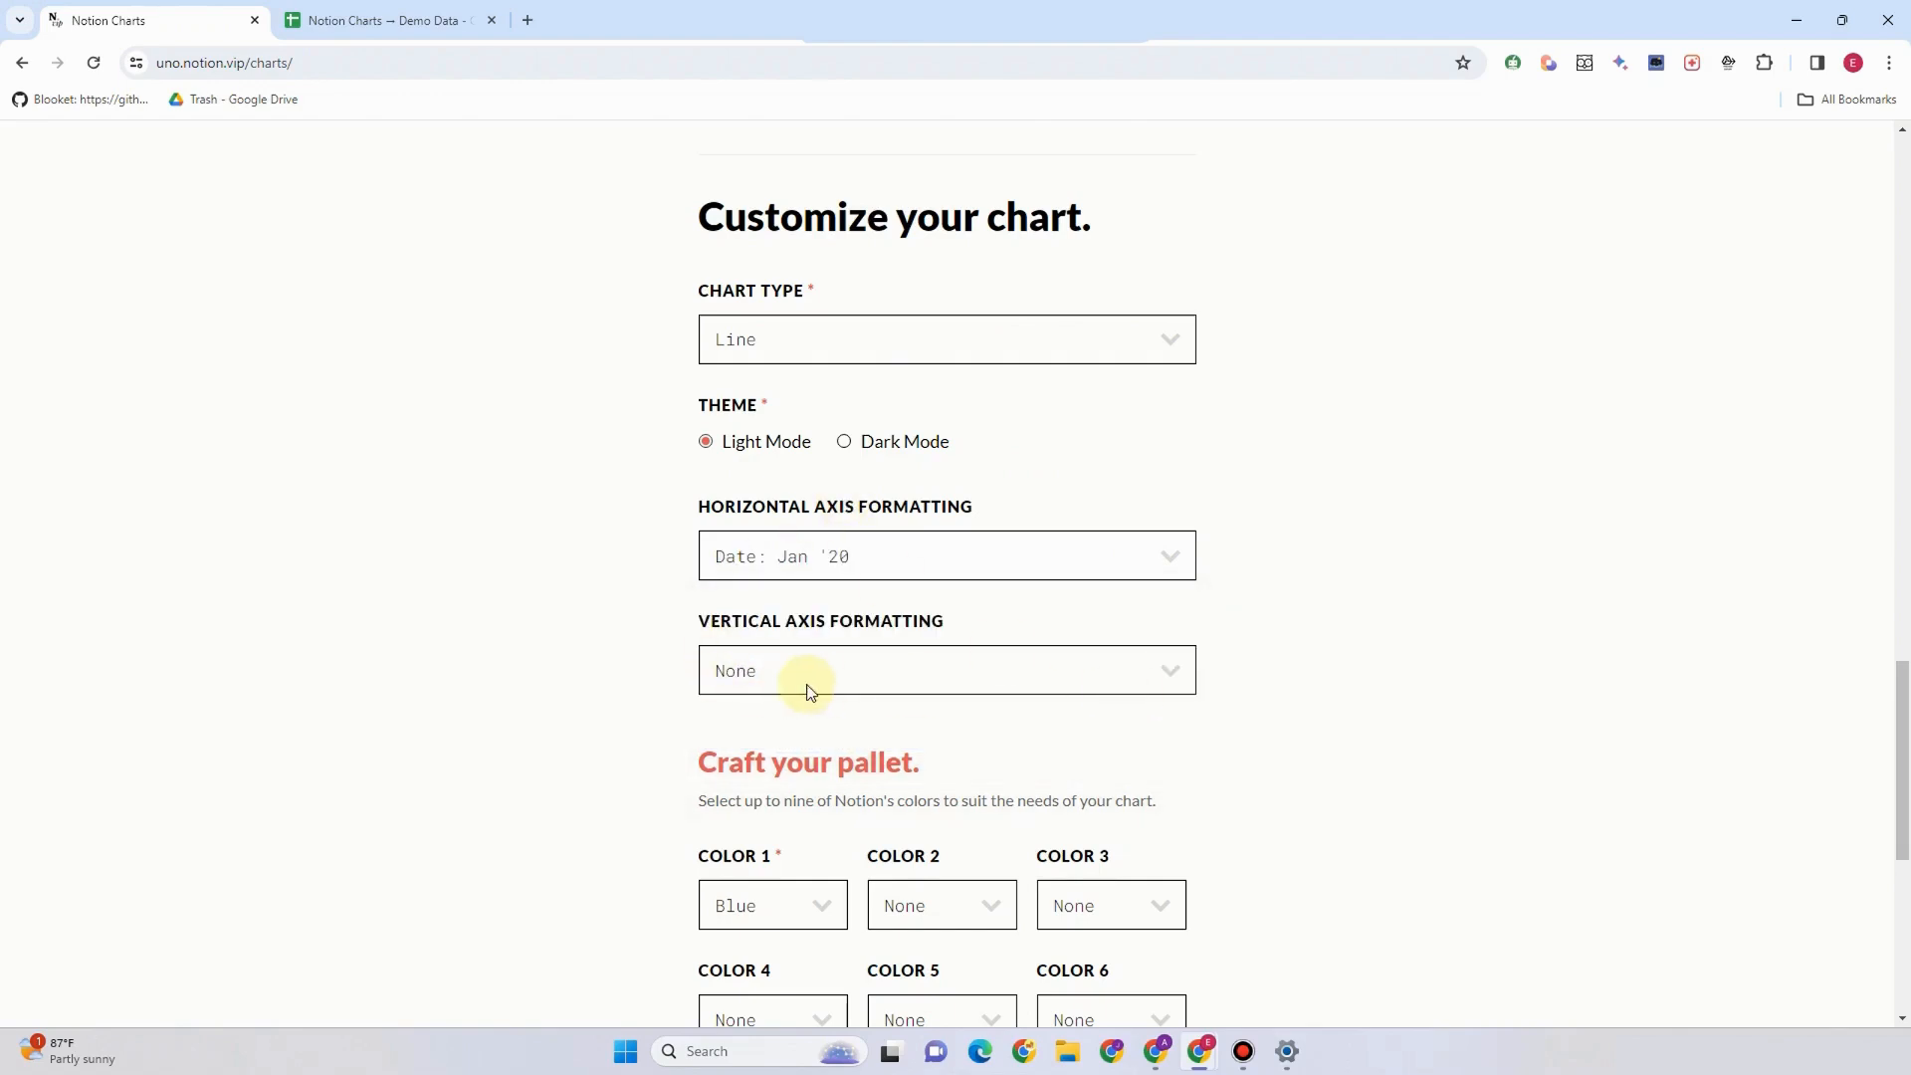
left_click(1155, 679)
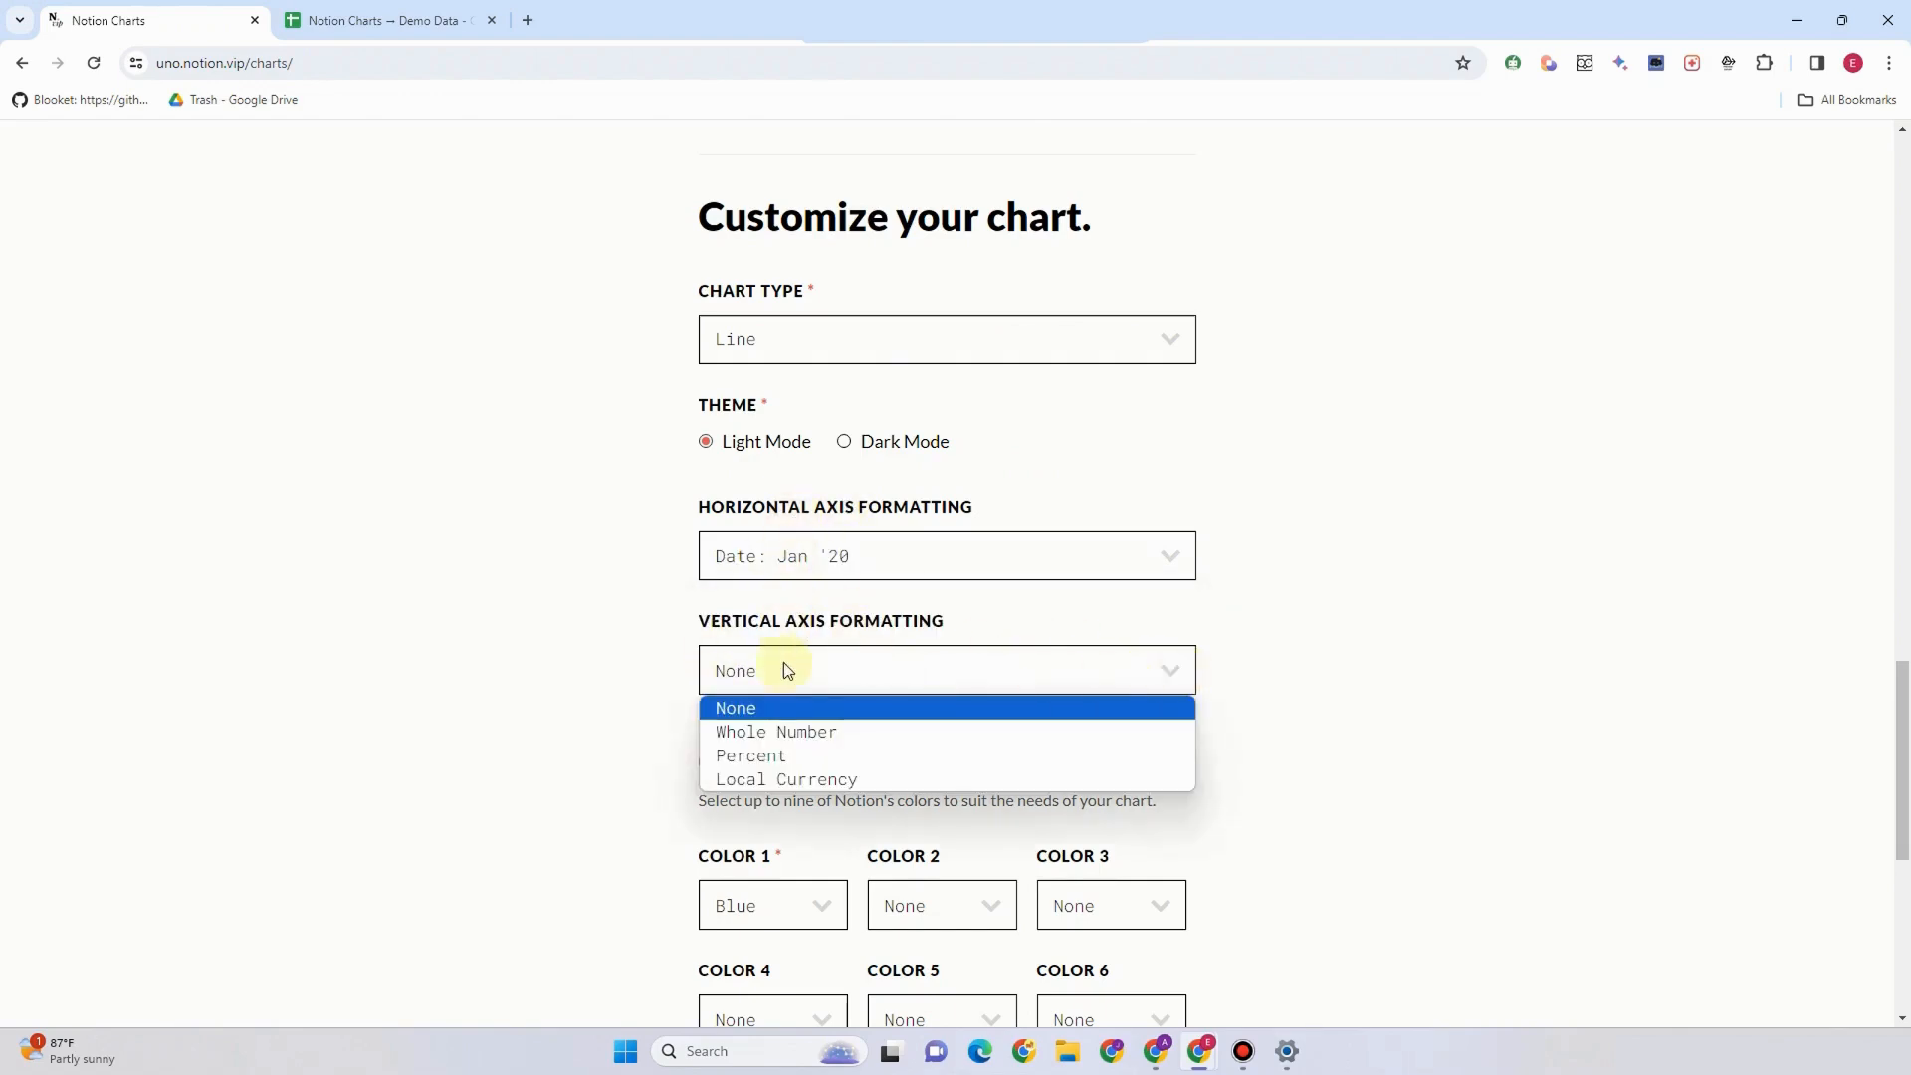
left_click(816, 778)
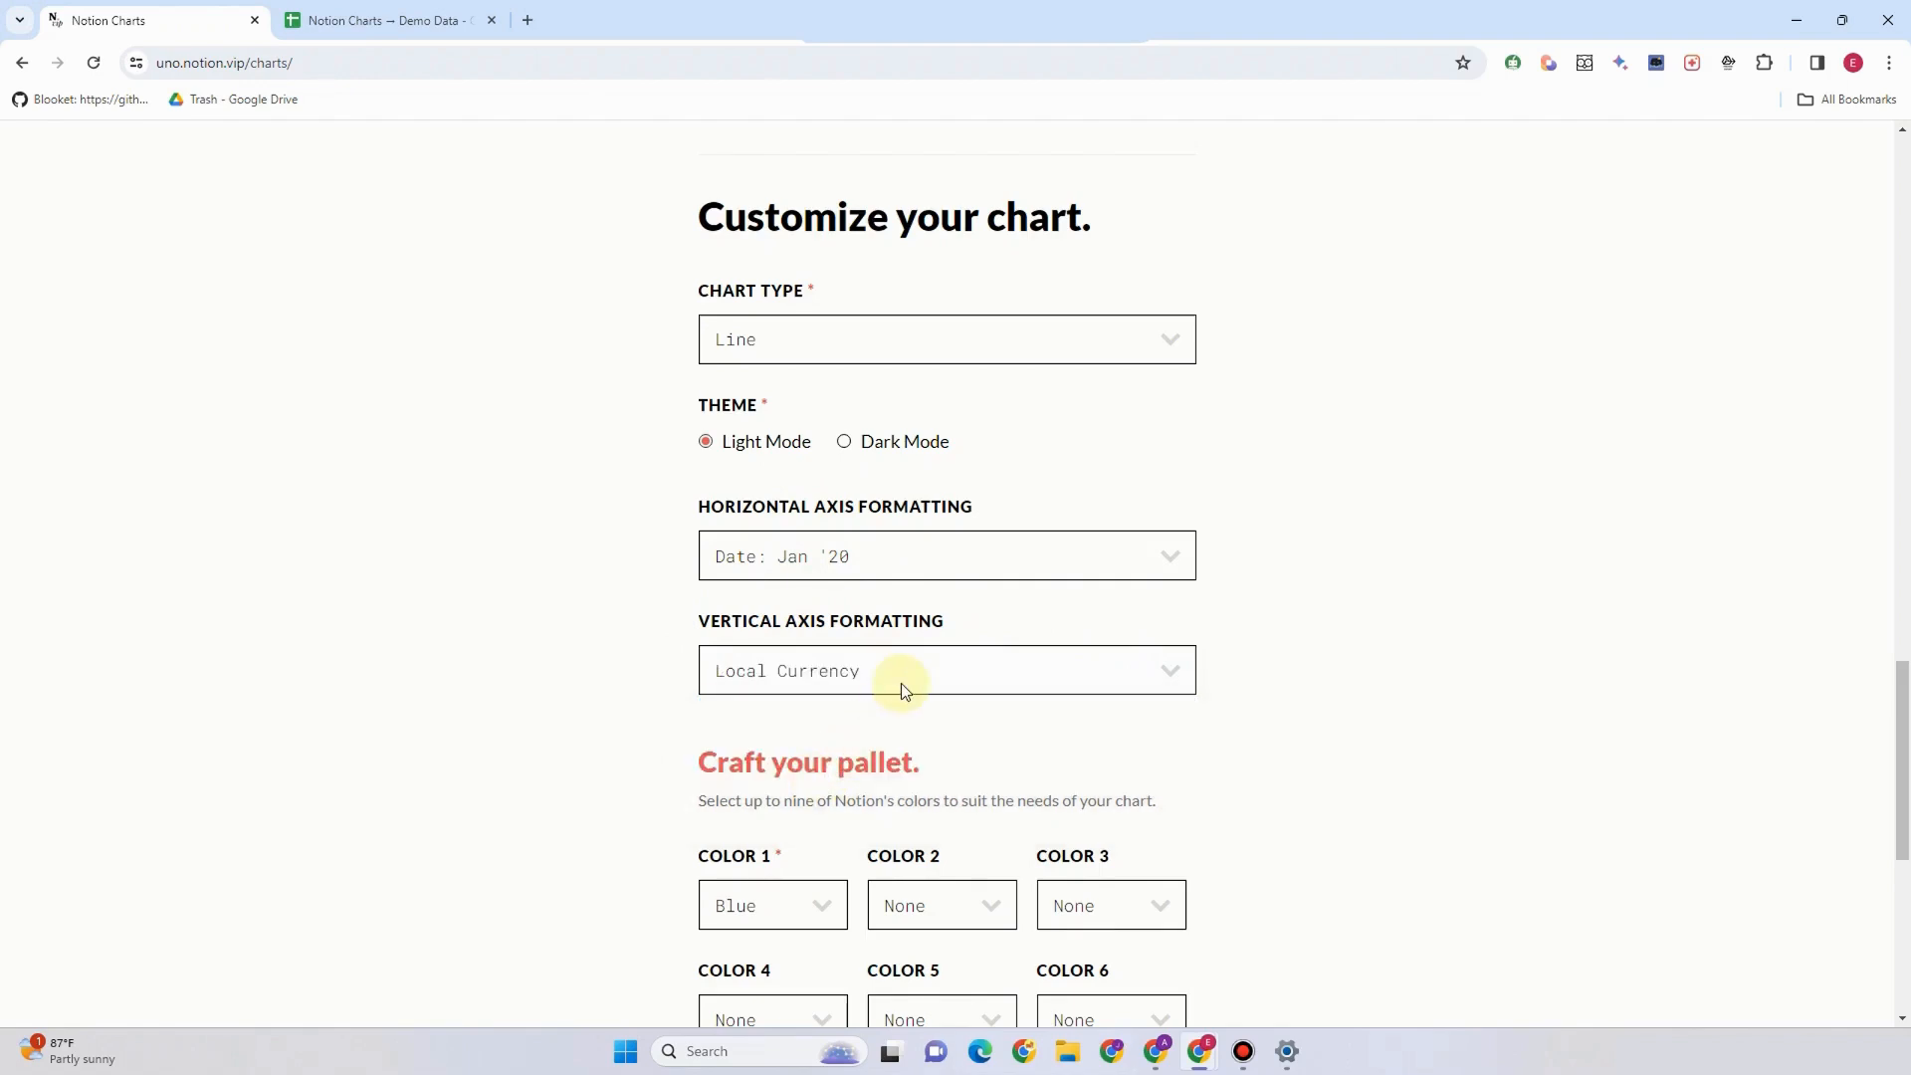
- Try Brown and Pink as Color 1 of the chart palette and set it back to Blue
scroll(900, 683, "down", 3)
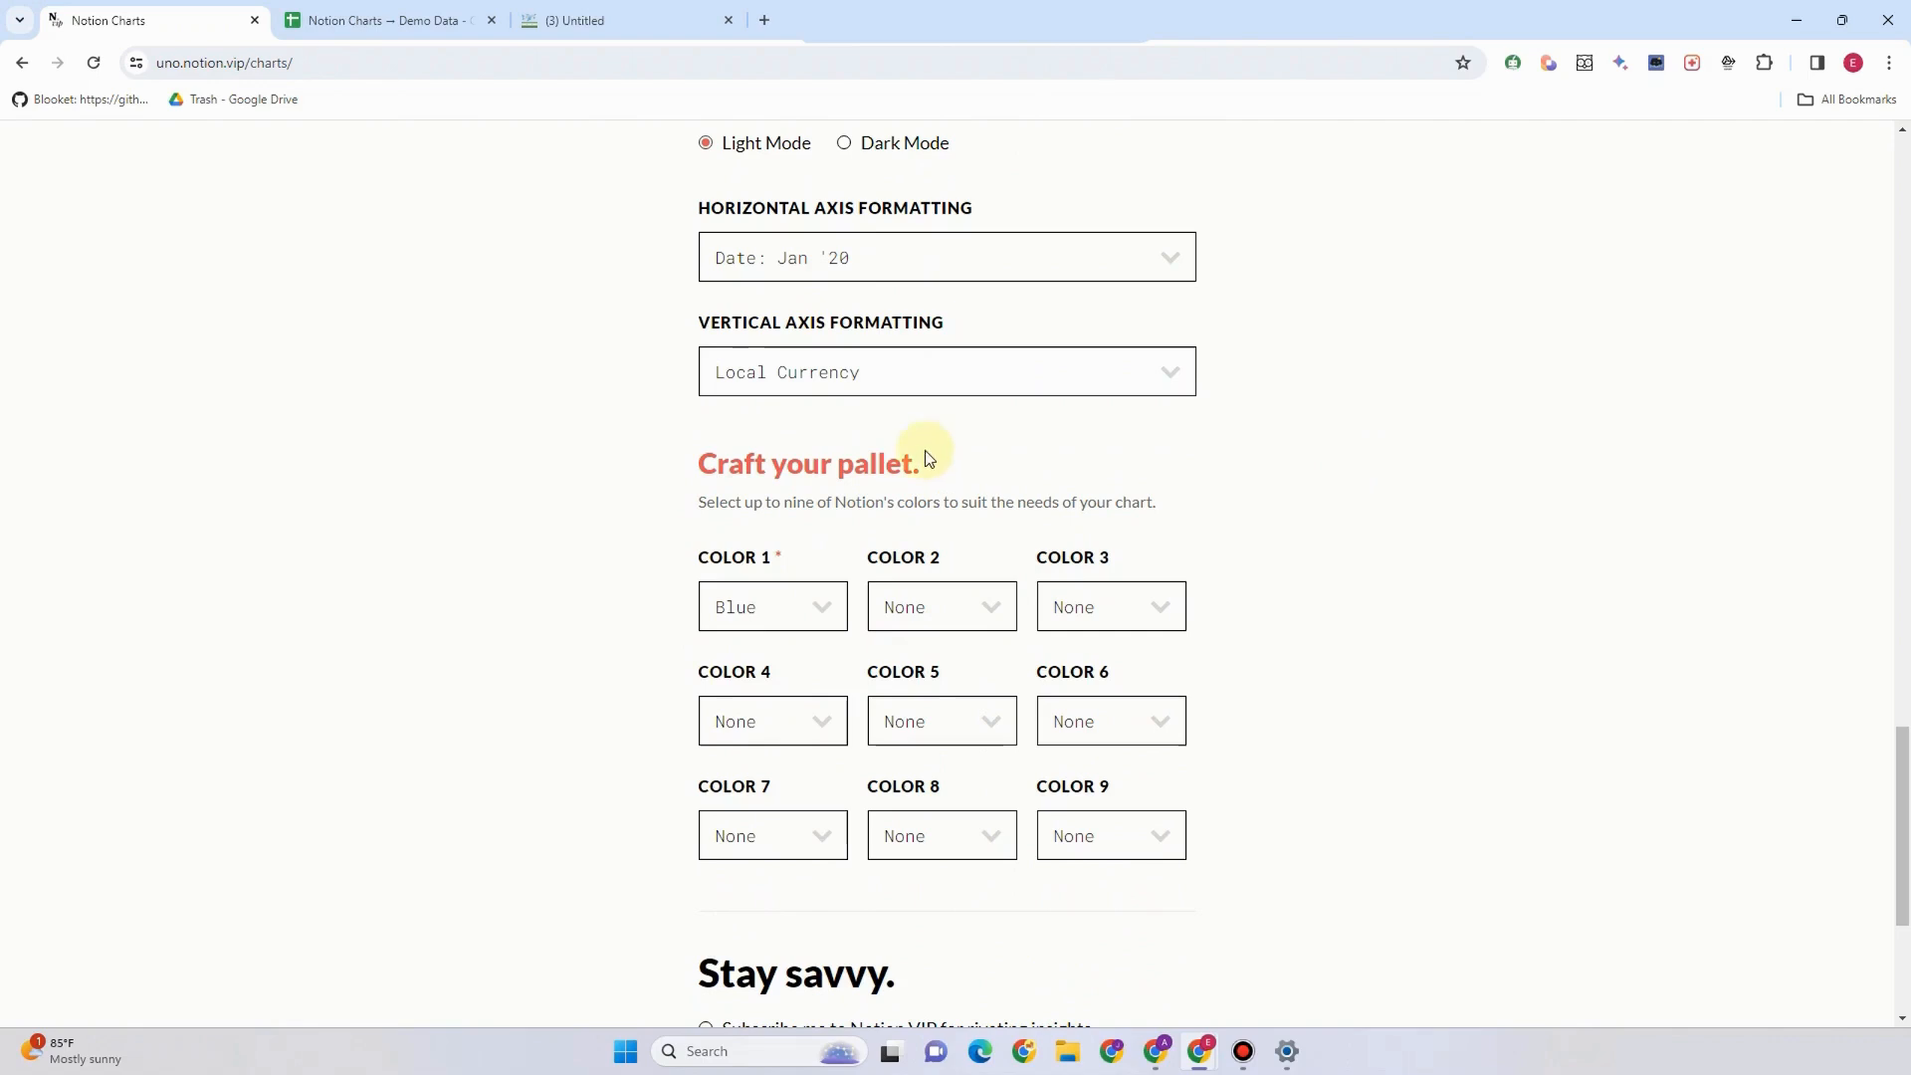
left_click(834, 619)
left_click(786, 668)
left_click(796, 621)
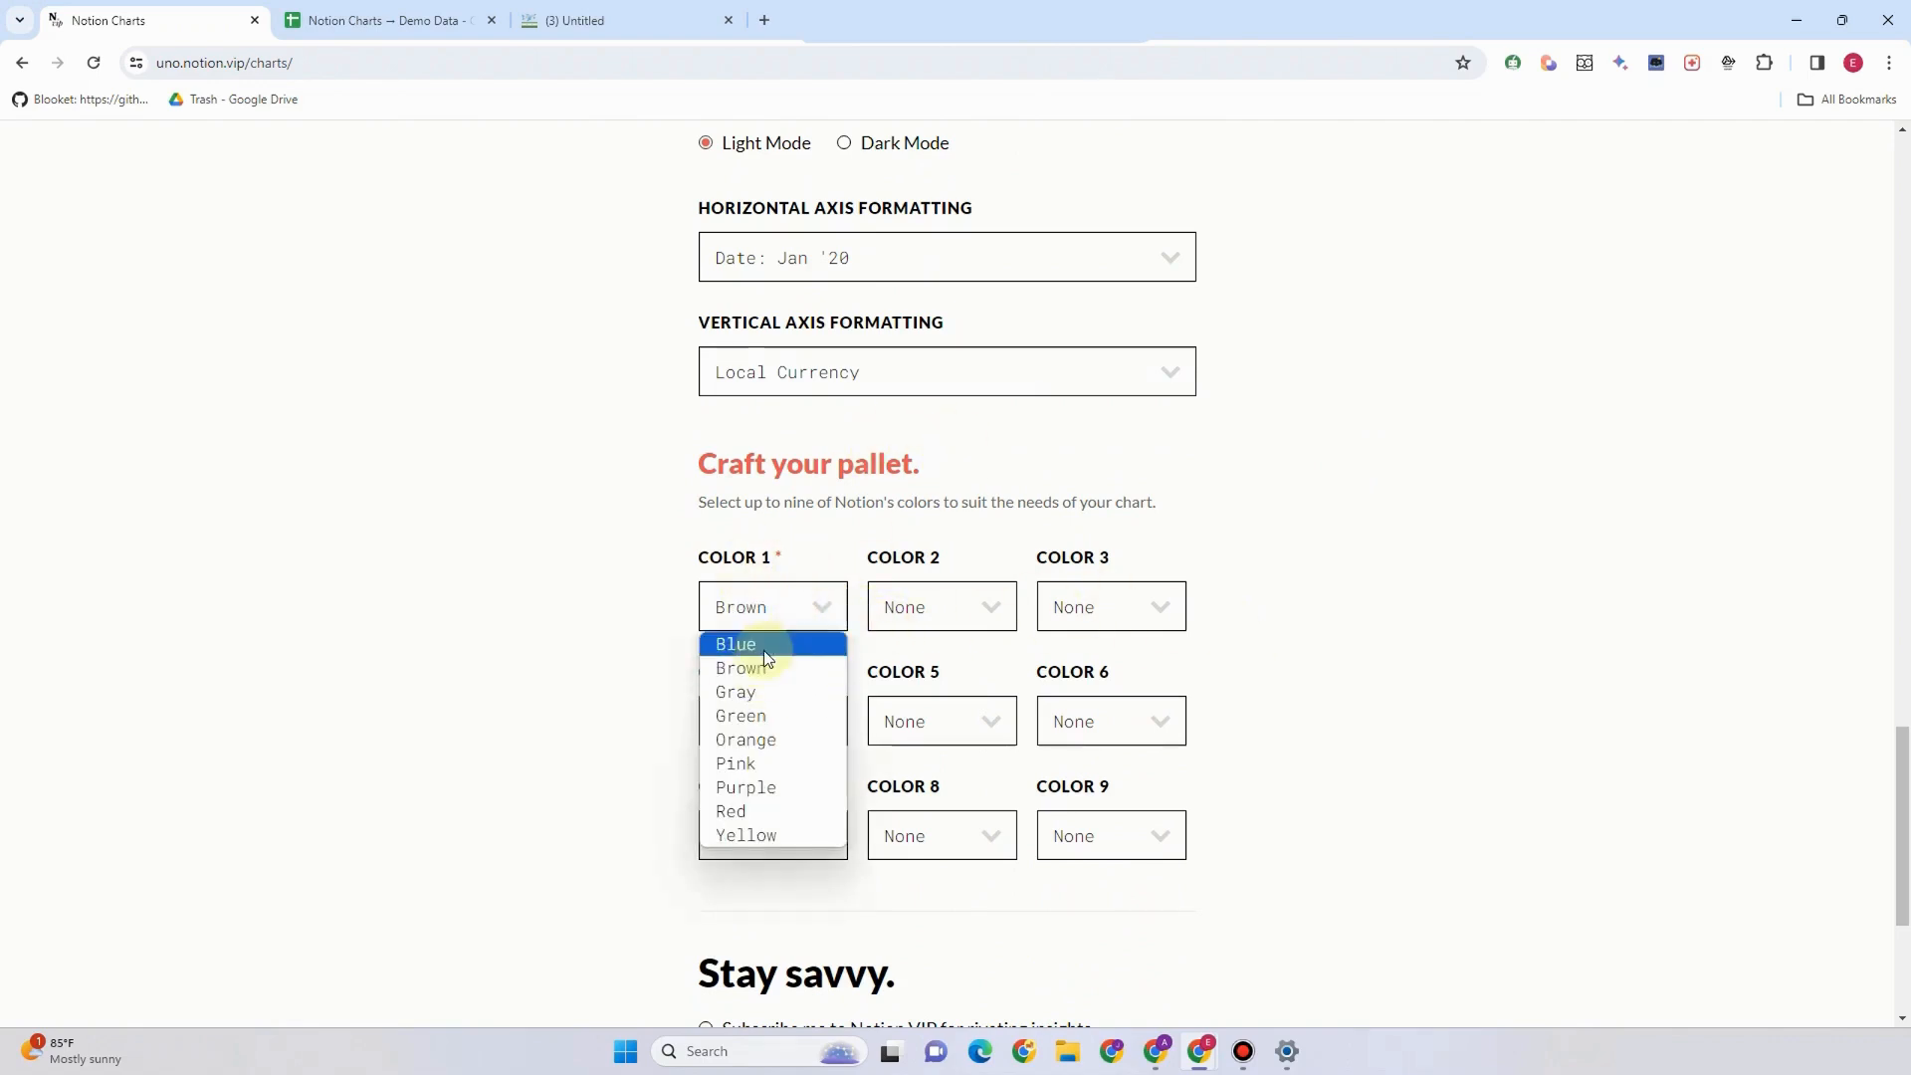
left_click(755, 763)
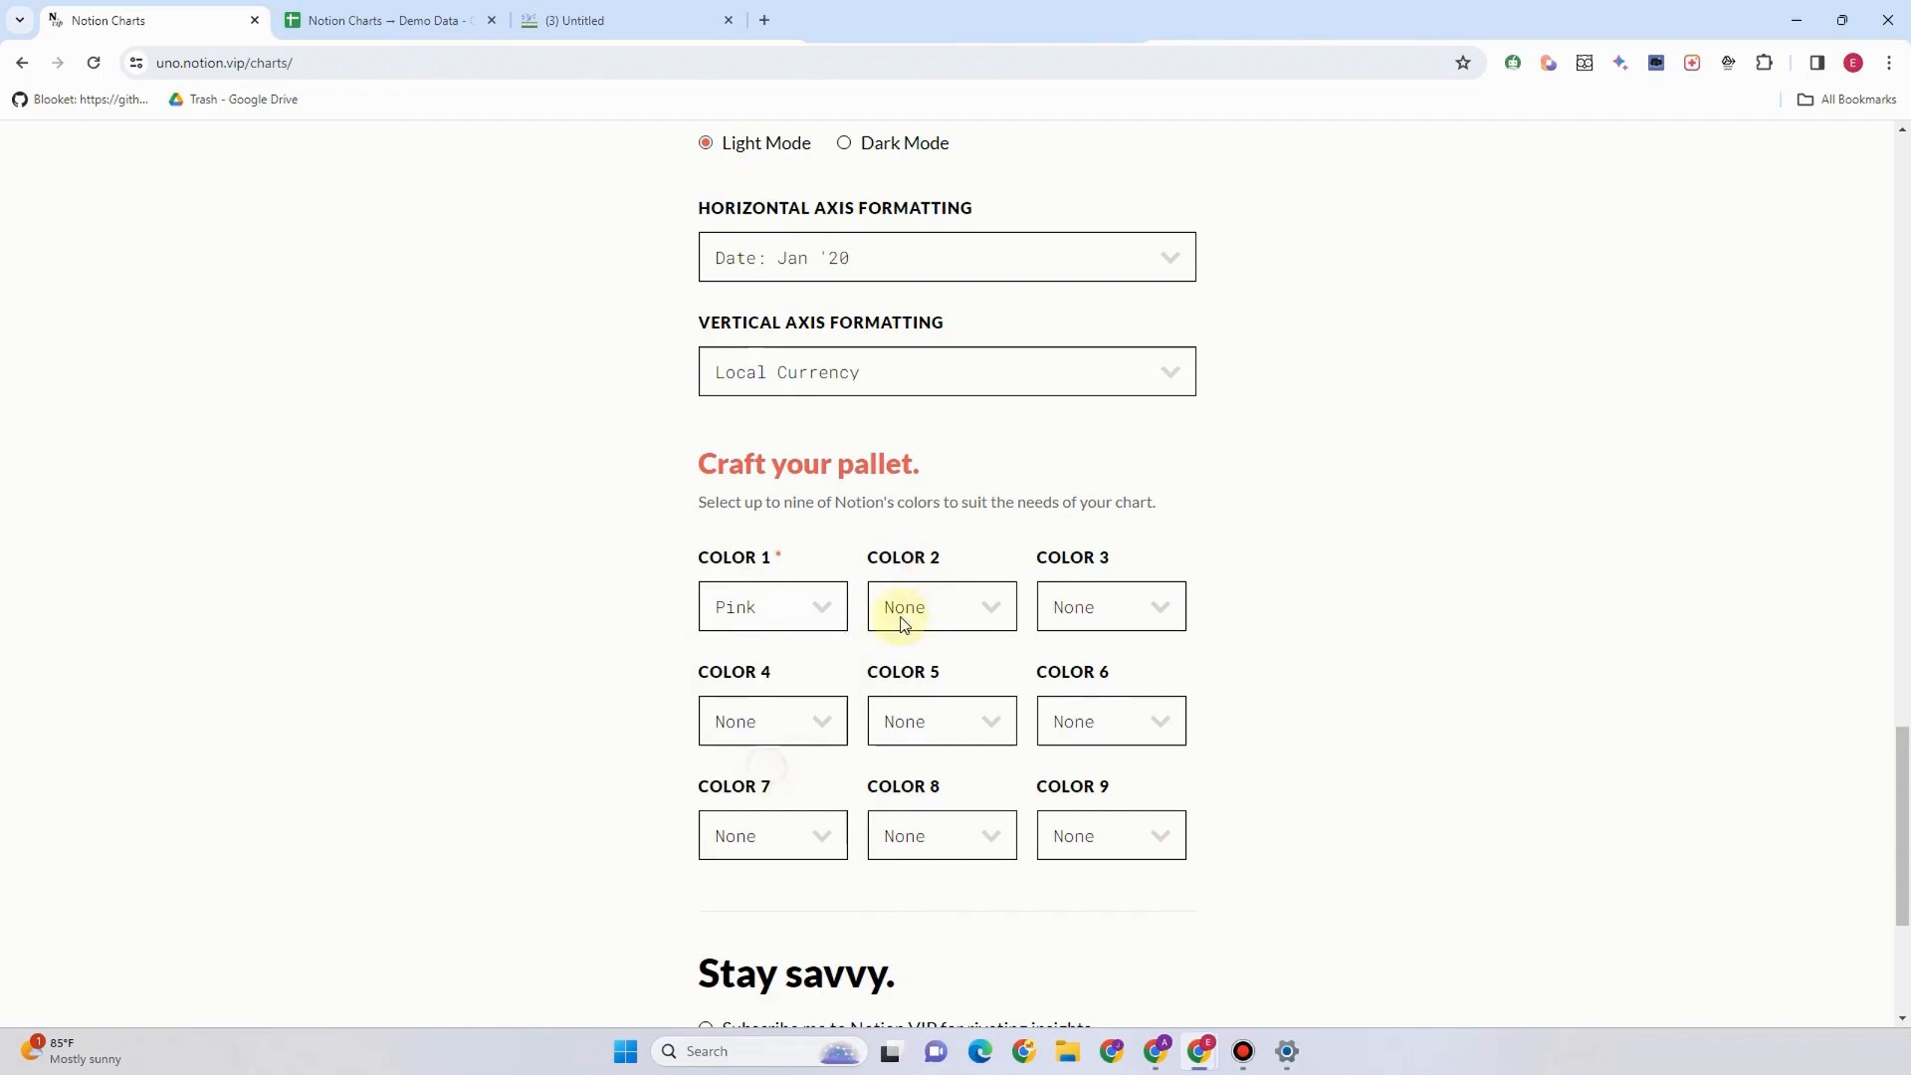
left_click(775, 630)
left_click(774, 646)
- Generate the chart with the Notion VIP subscription option selected and copy the resulting embed URL
scroll(950, 767, "down", 4)
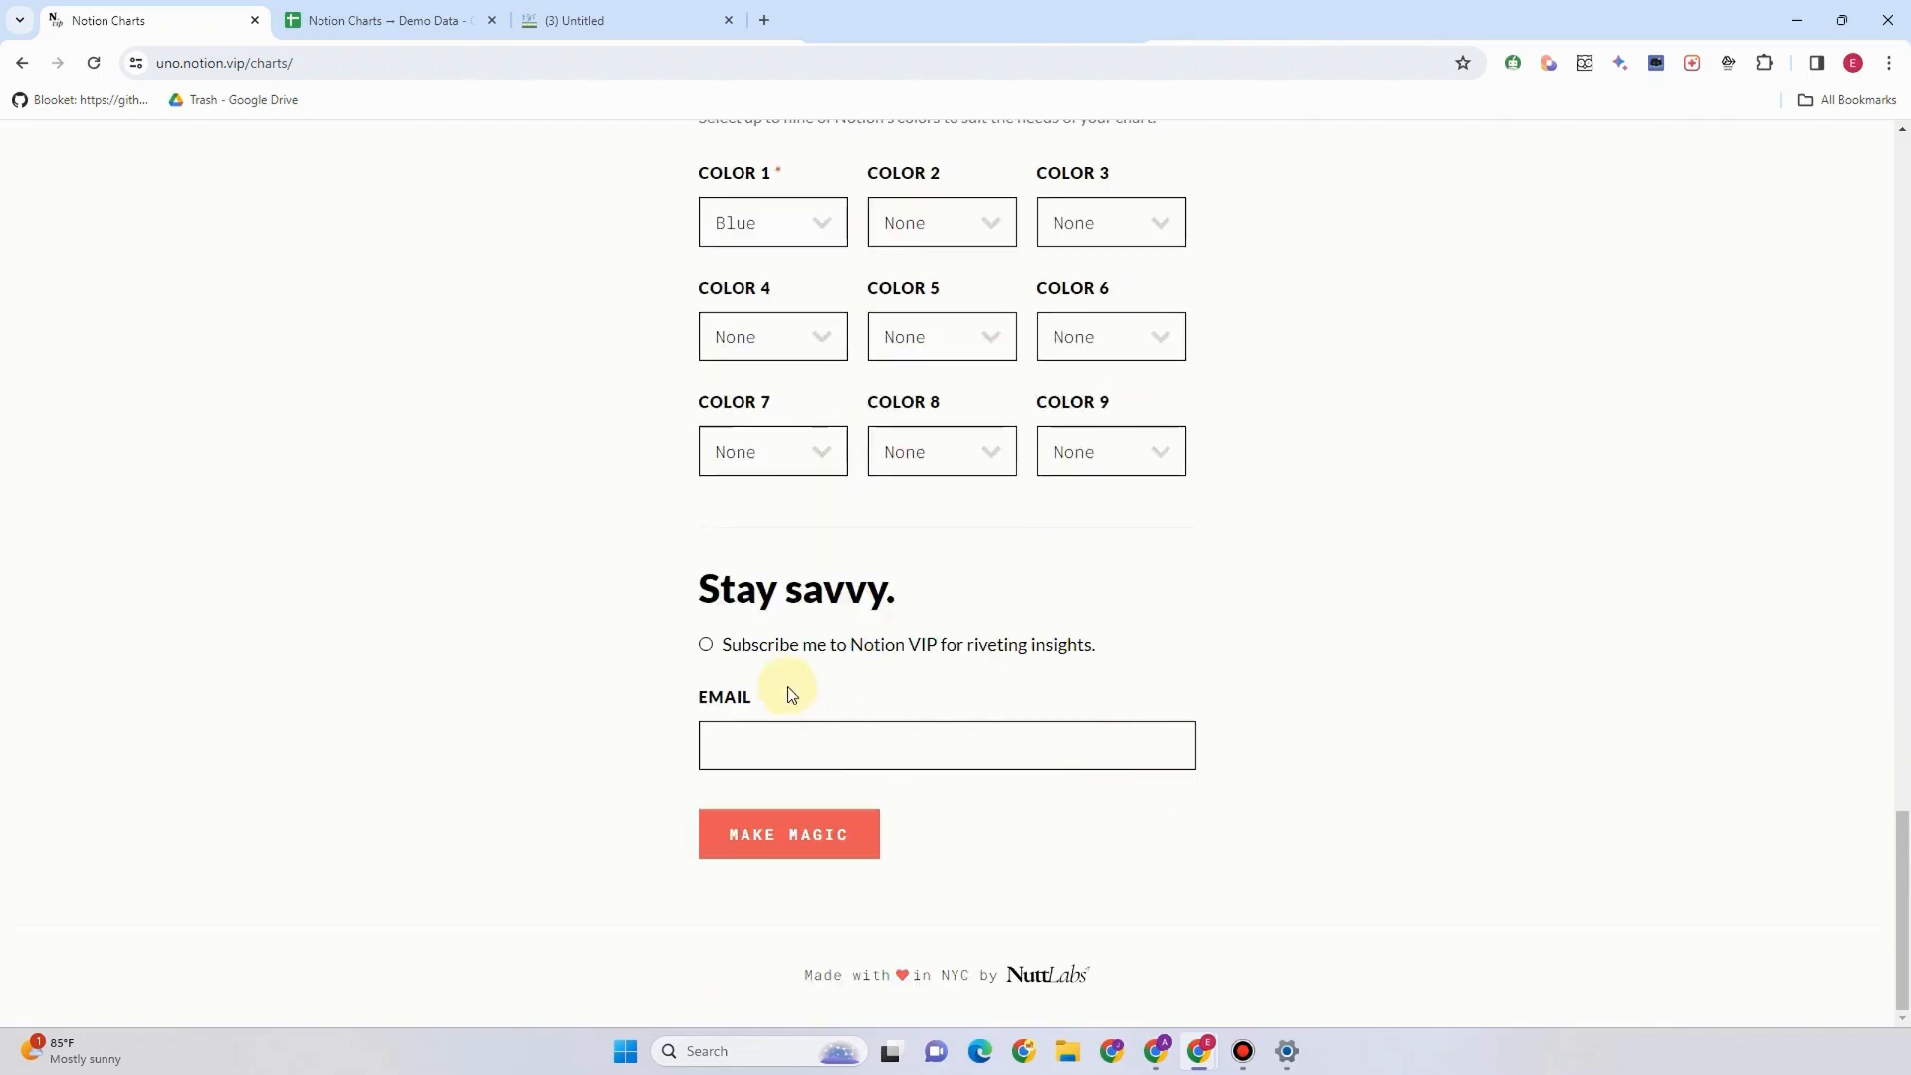
double_click(709, 648)
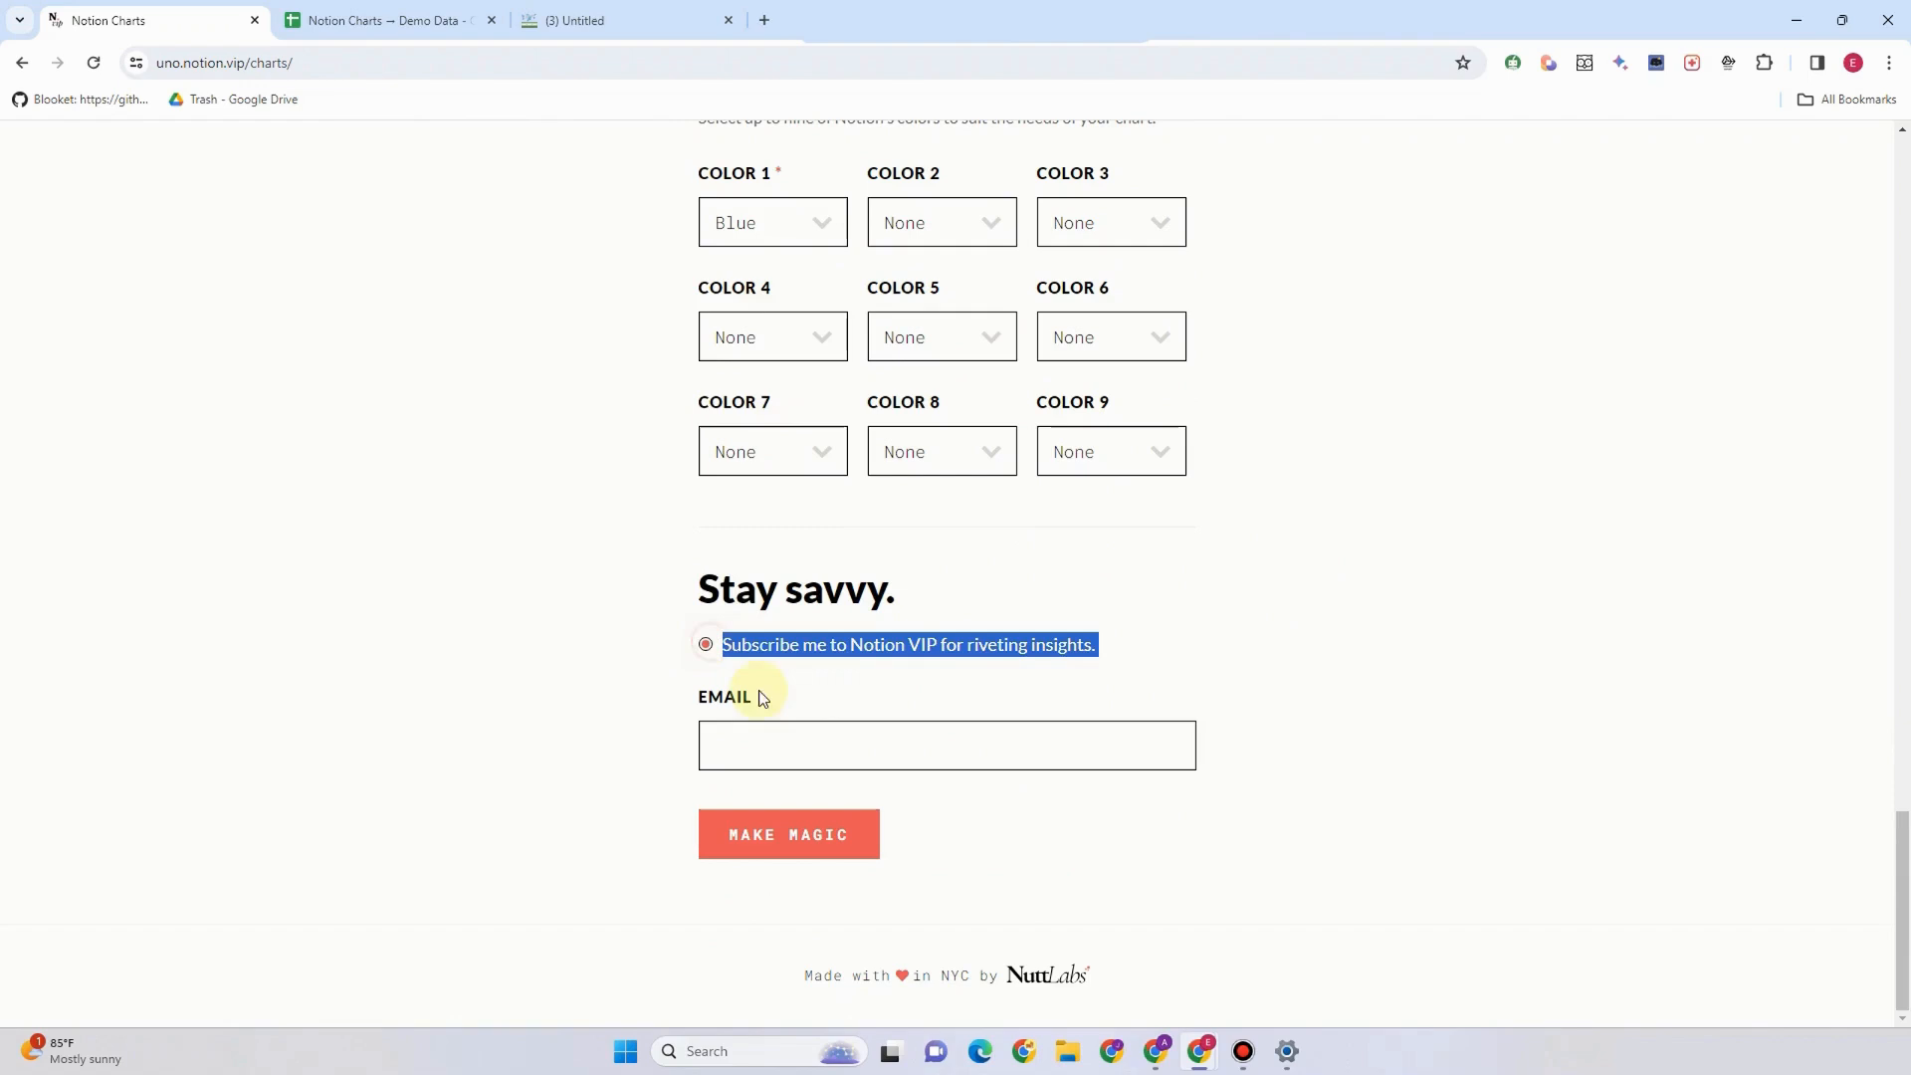
left_click(883, 760)
left_click(836, 781)
left_click(826, 844)
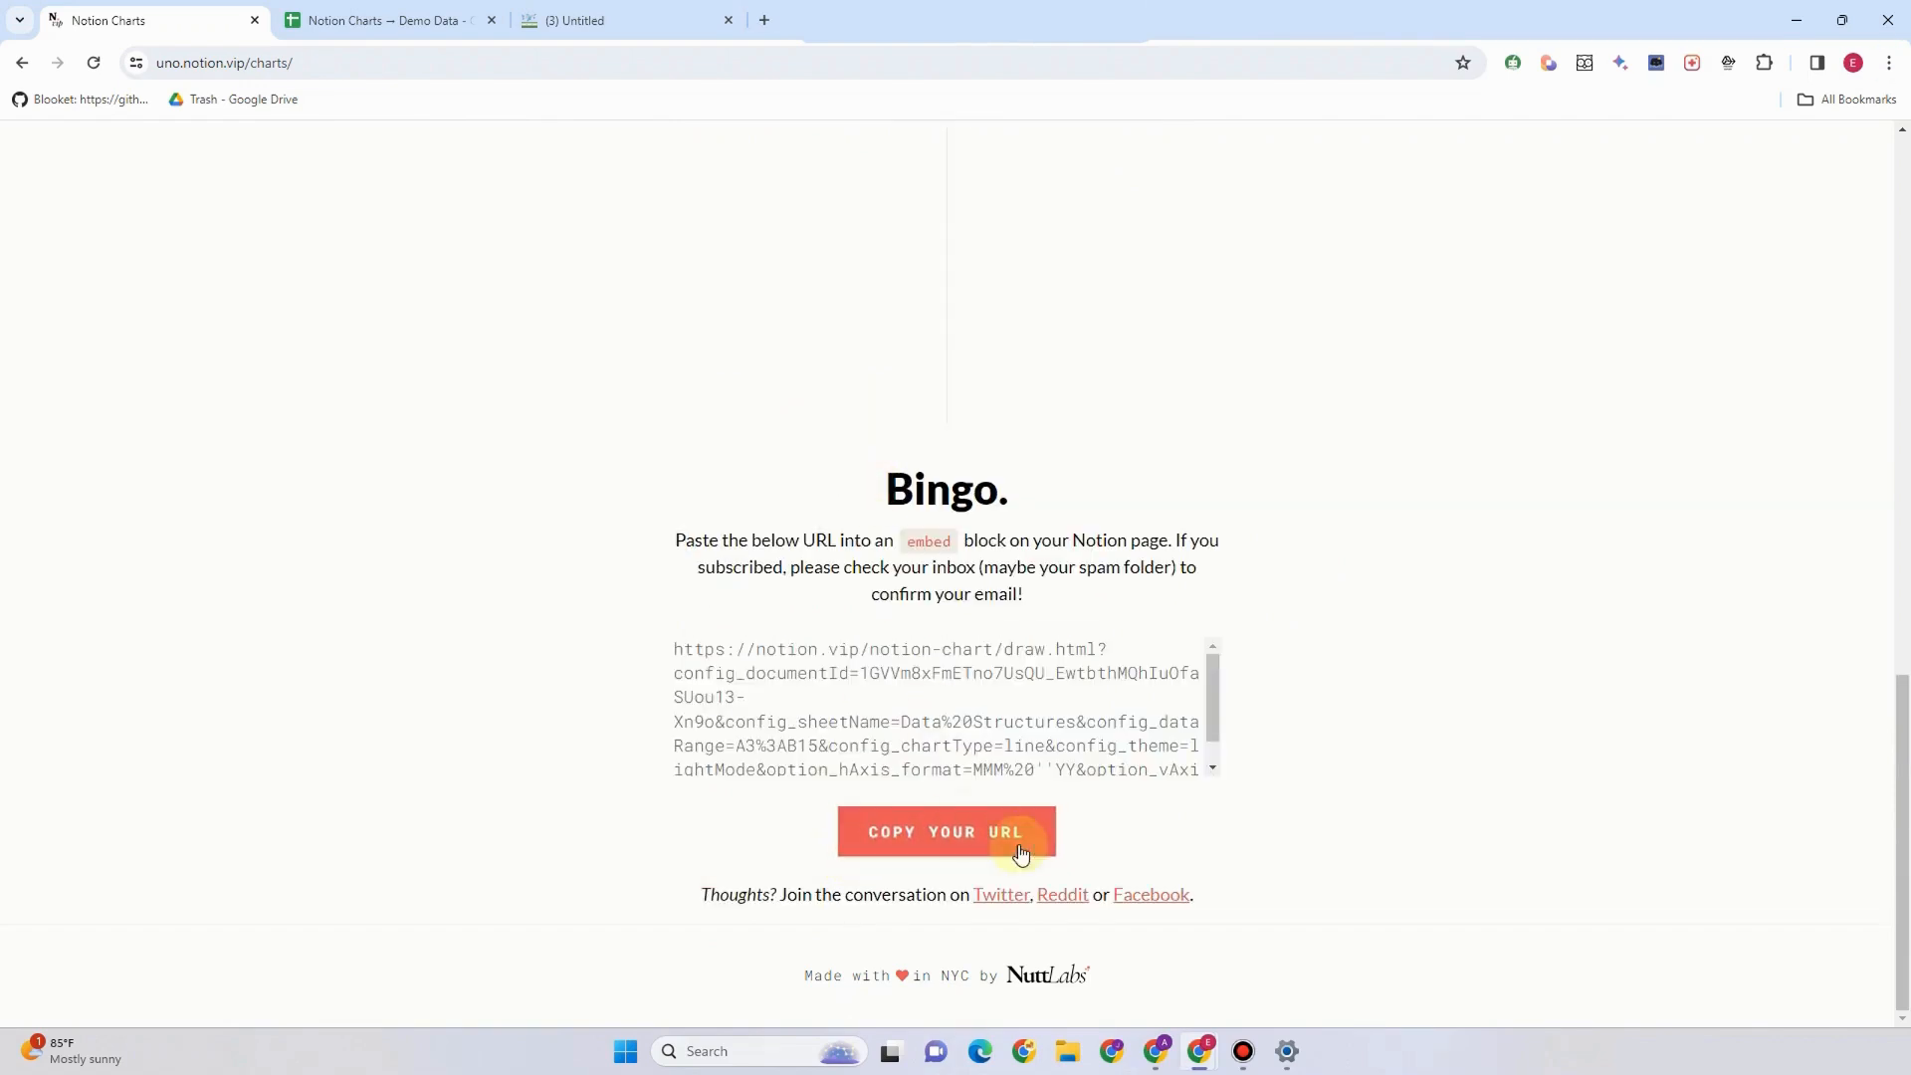
left_click(972, 844)
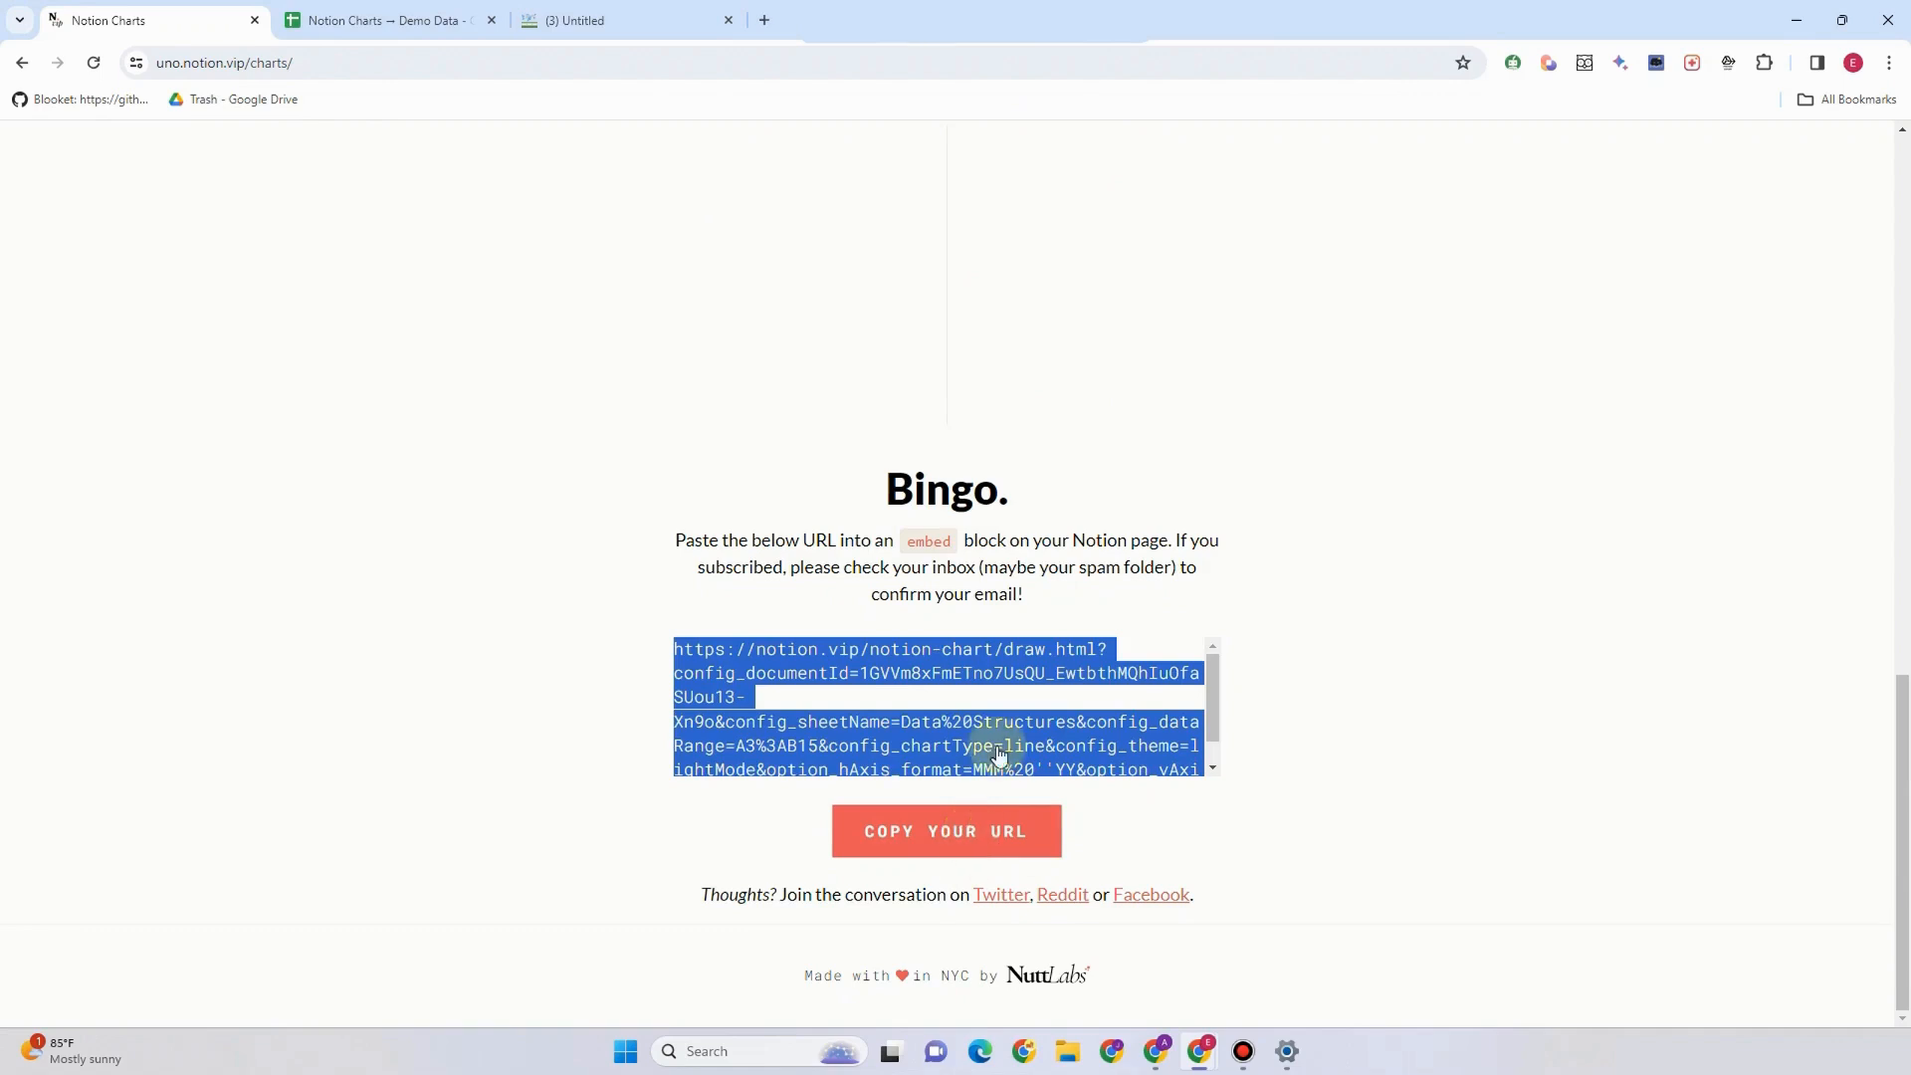
- Switch to the untitled Notion page and add an Embed block containing the copied chart URL
left_click(528, 18)
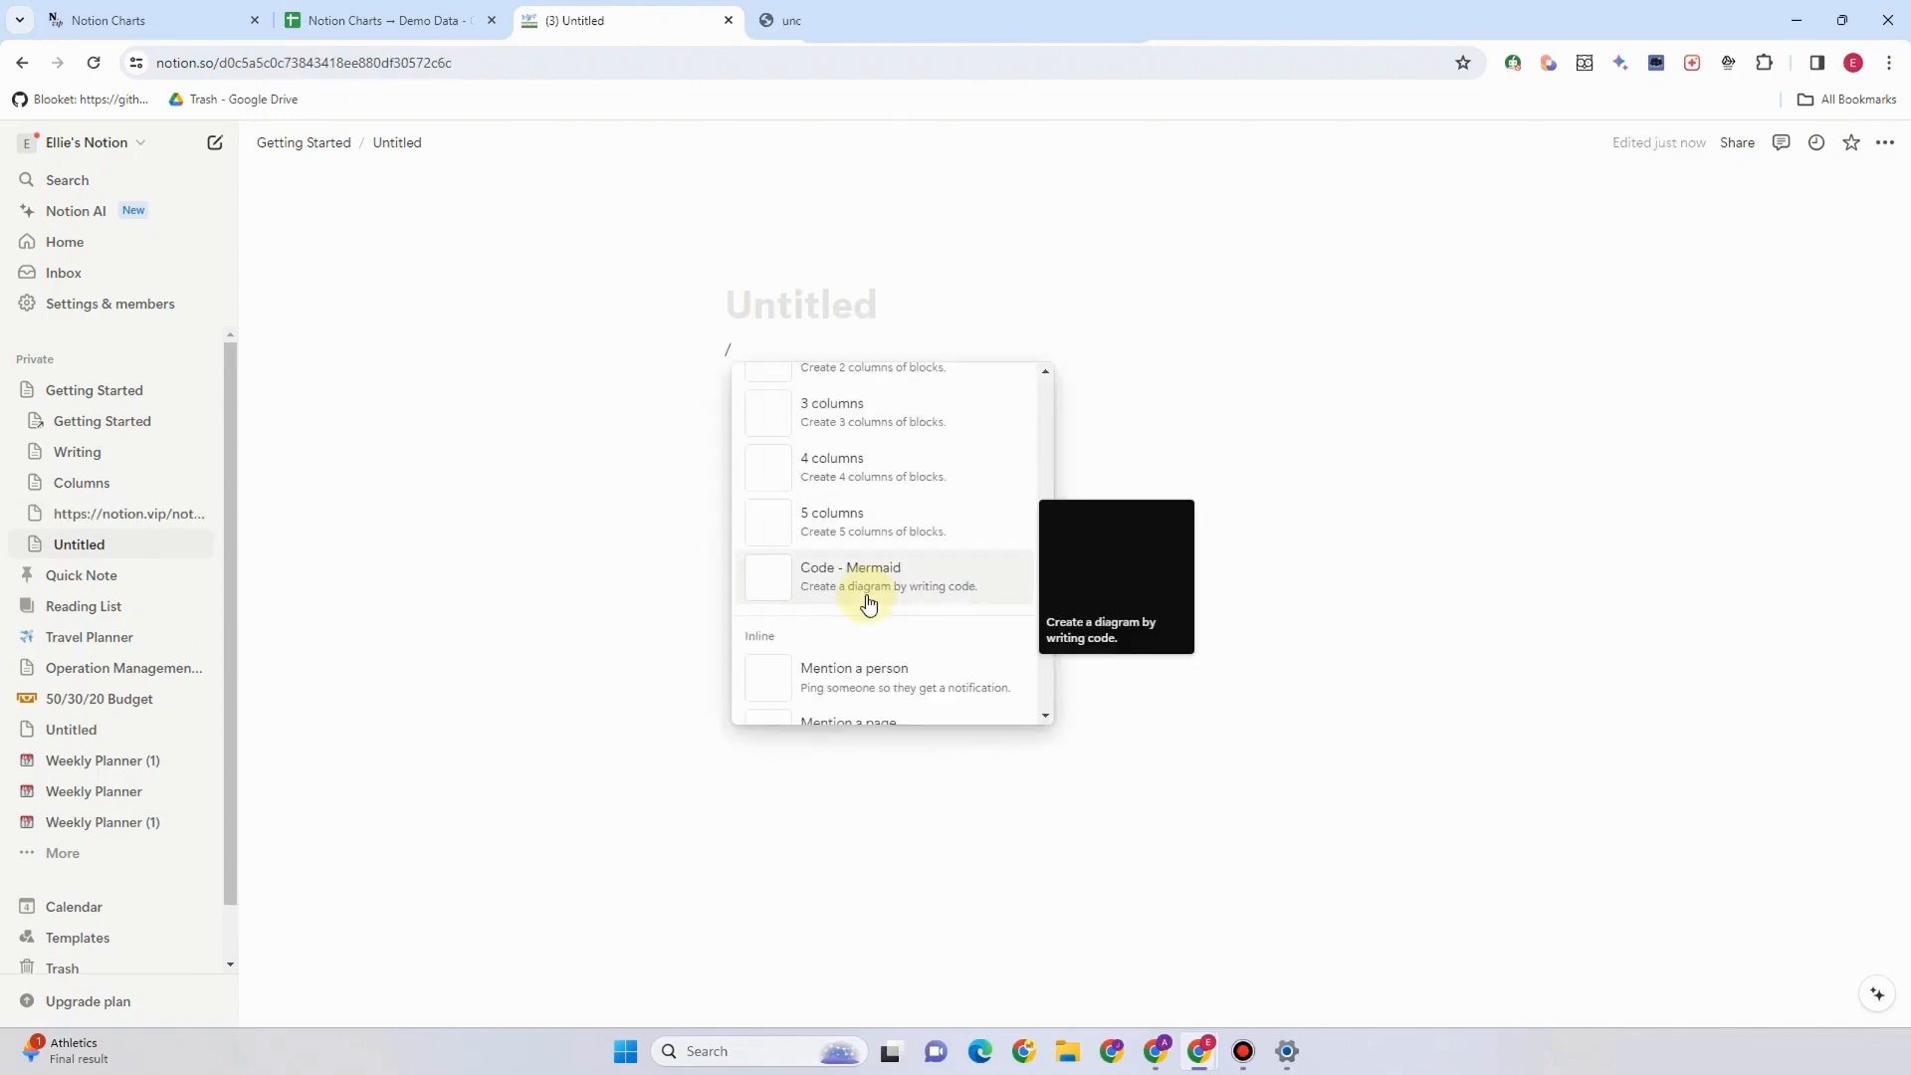
type("e,")
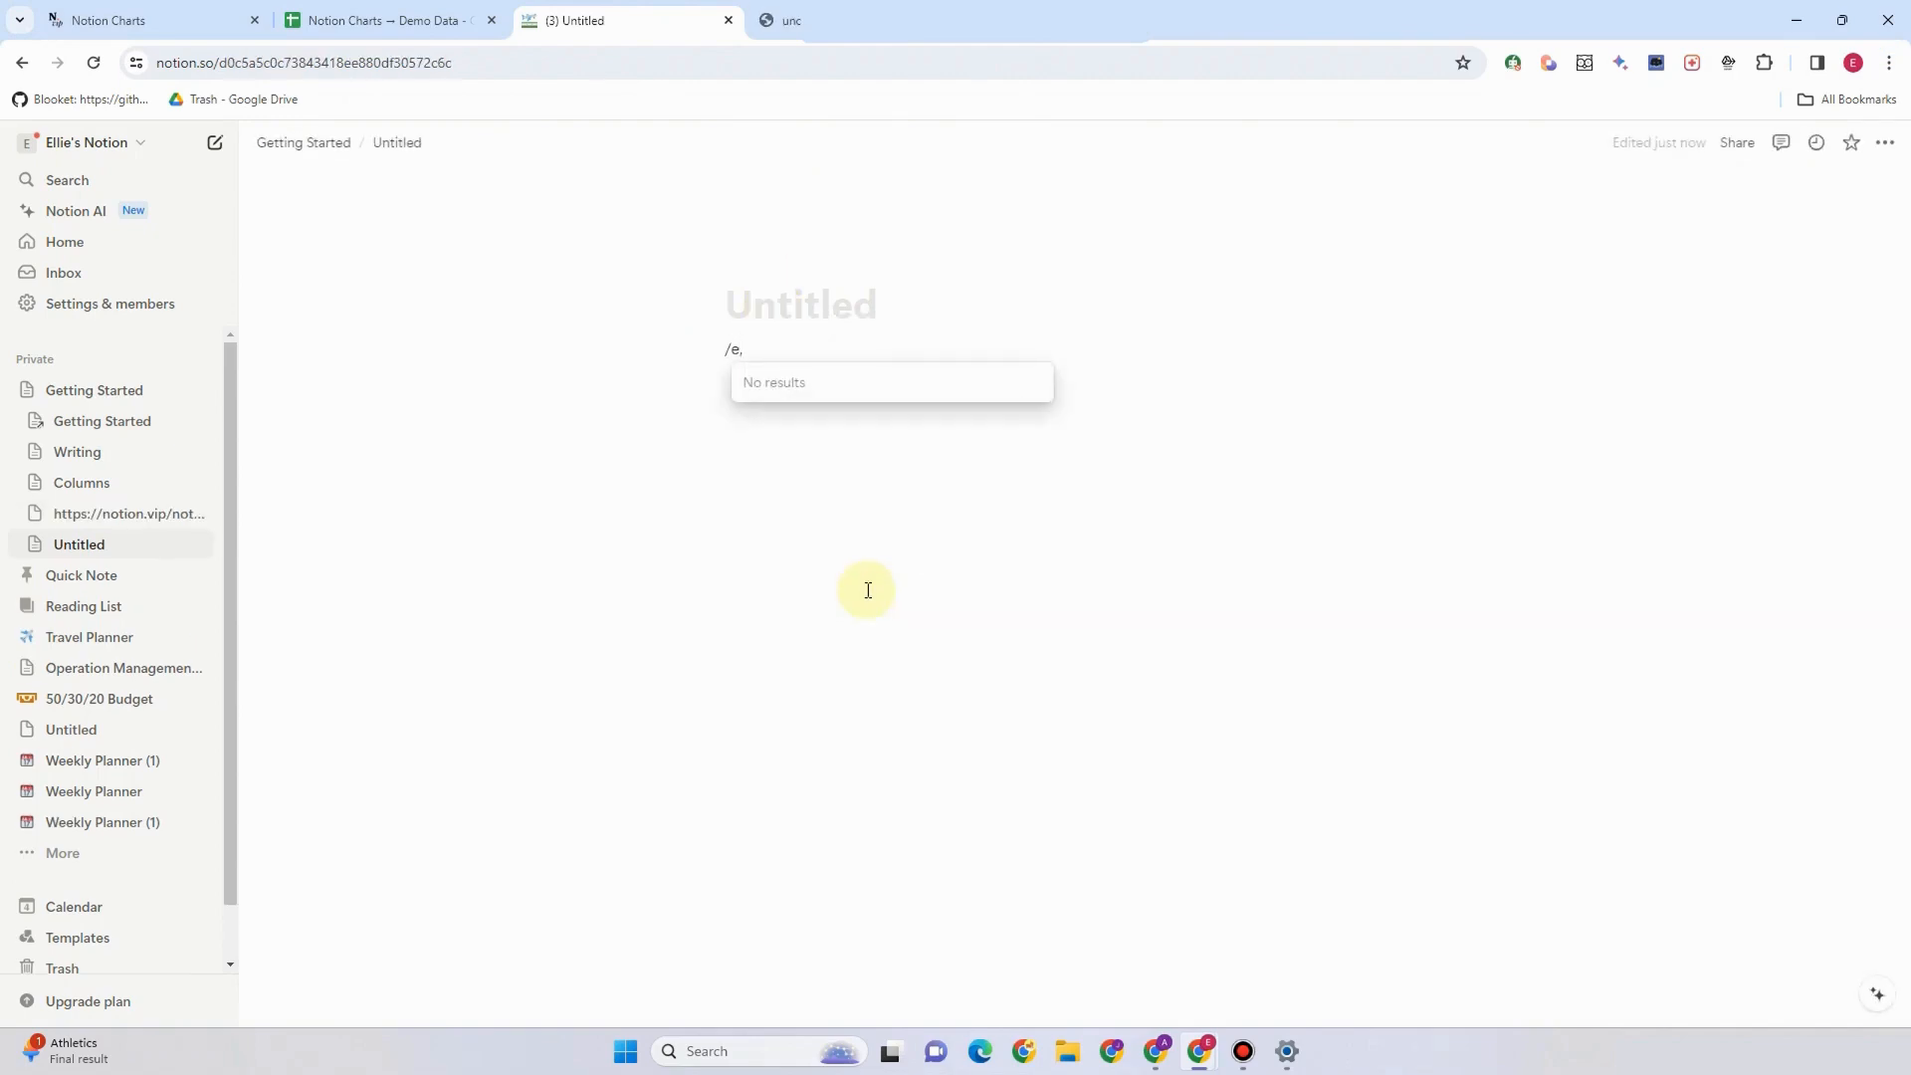
key("BackSpace")
type("m")
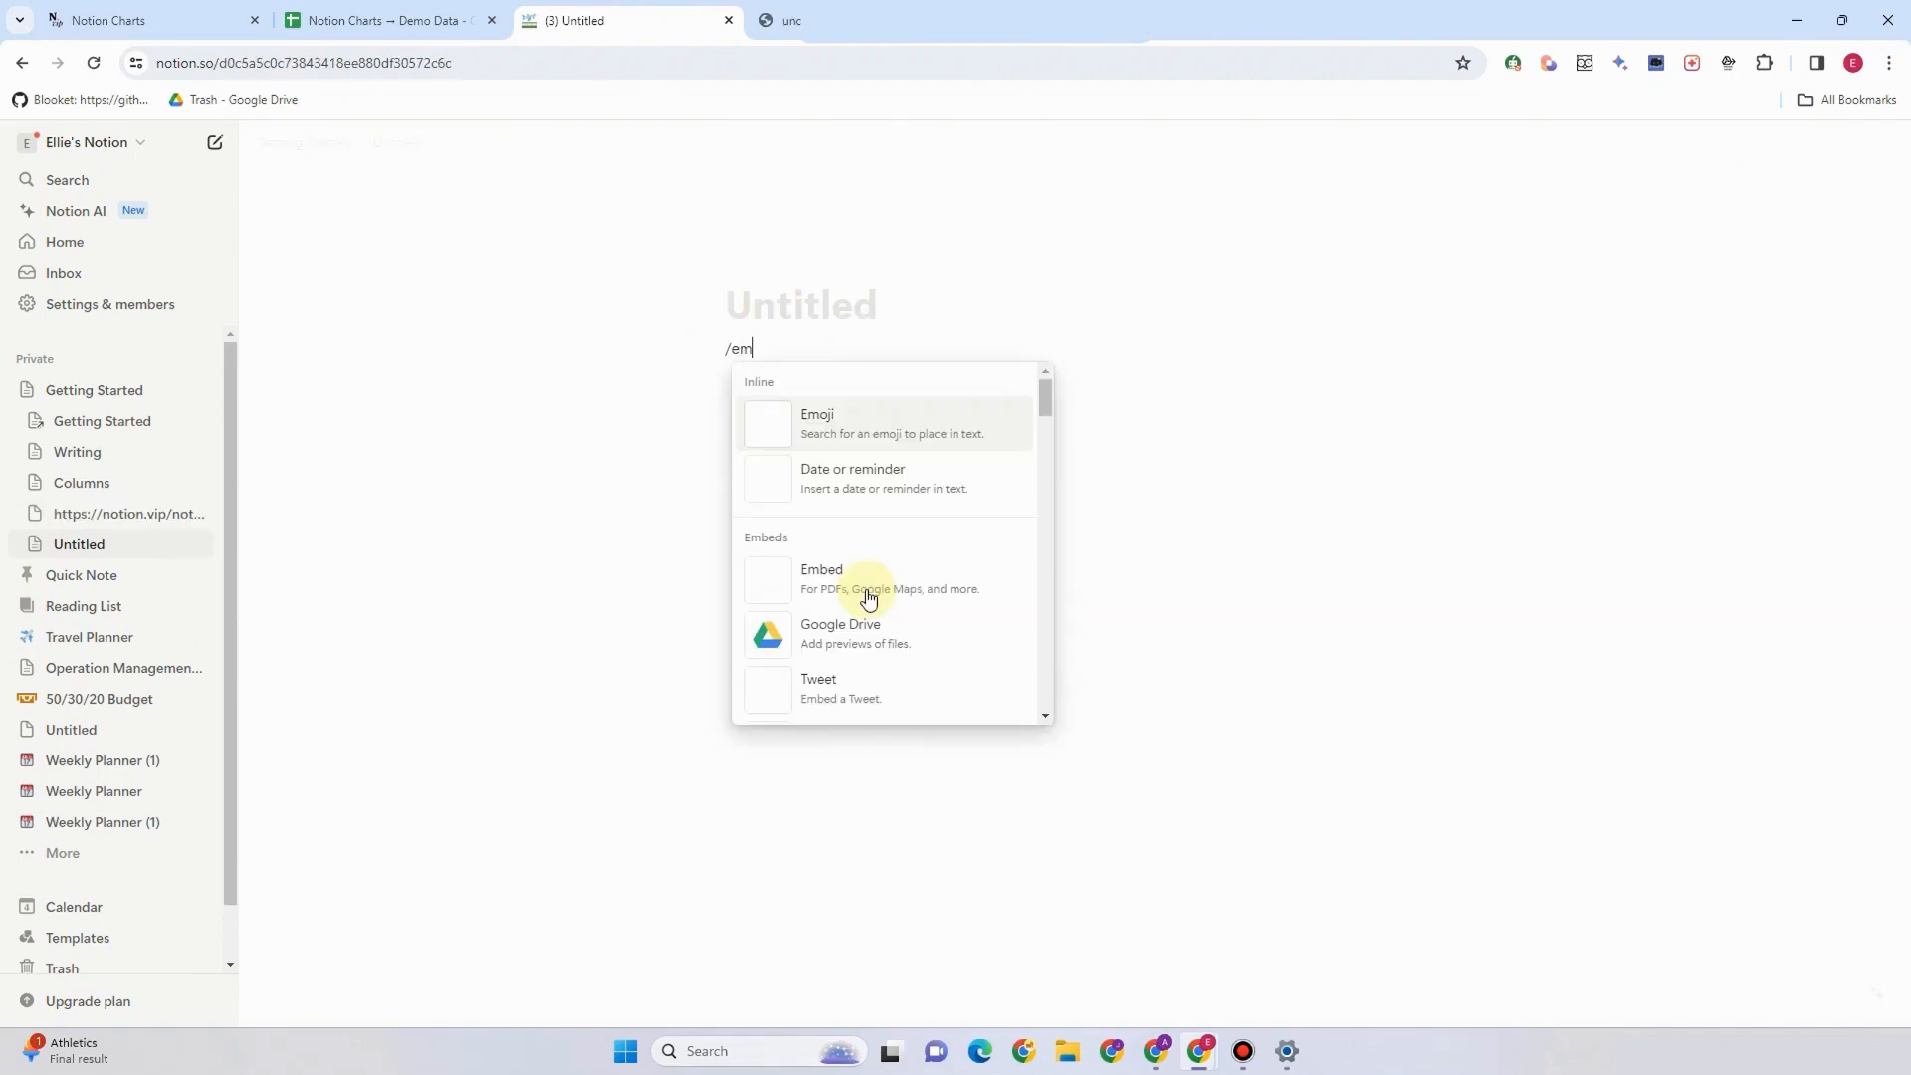
left_click(857, 588)
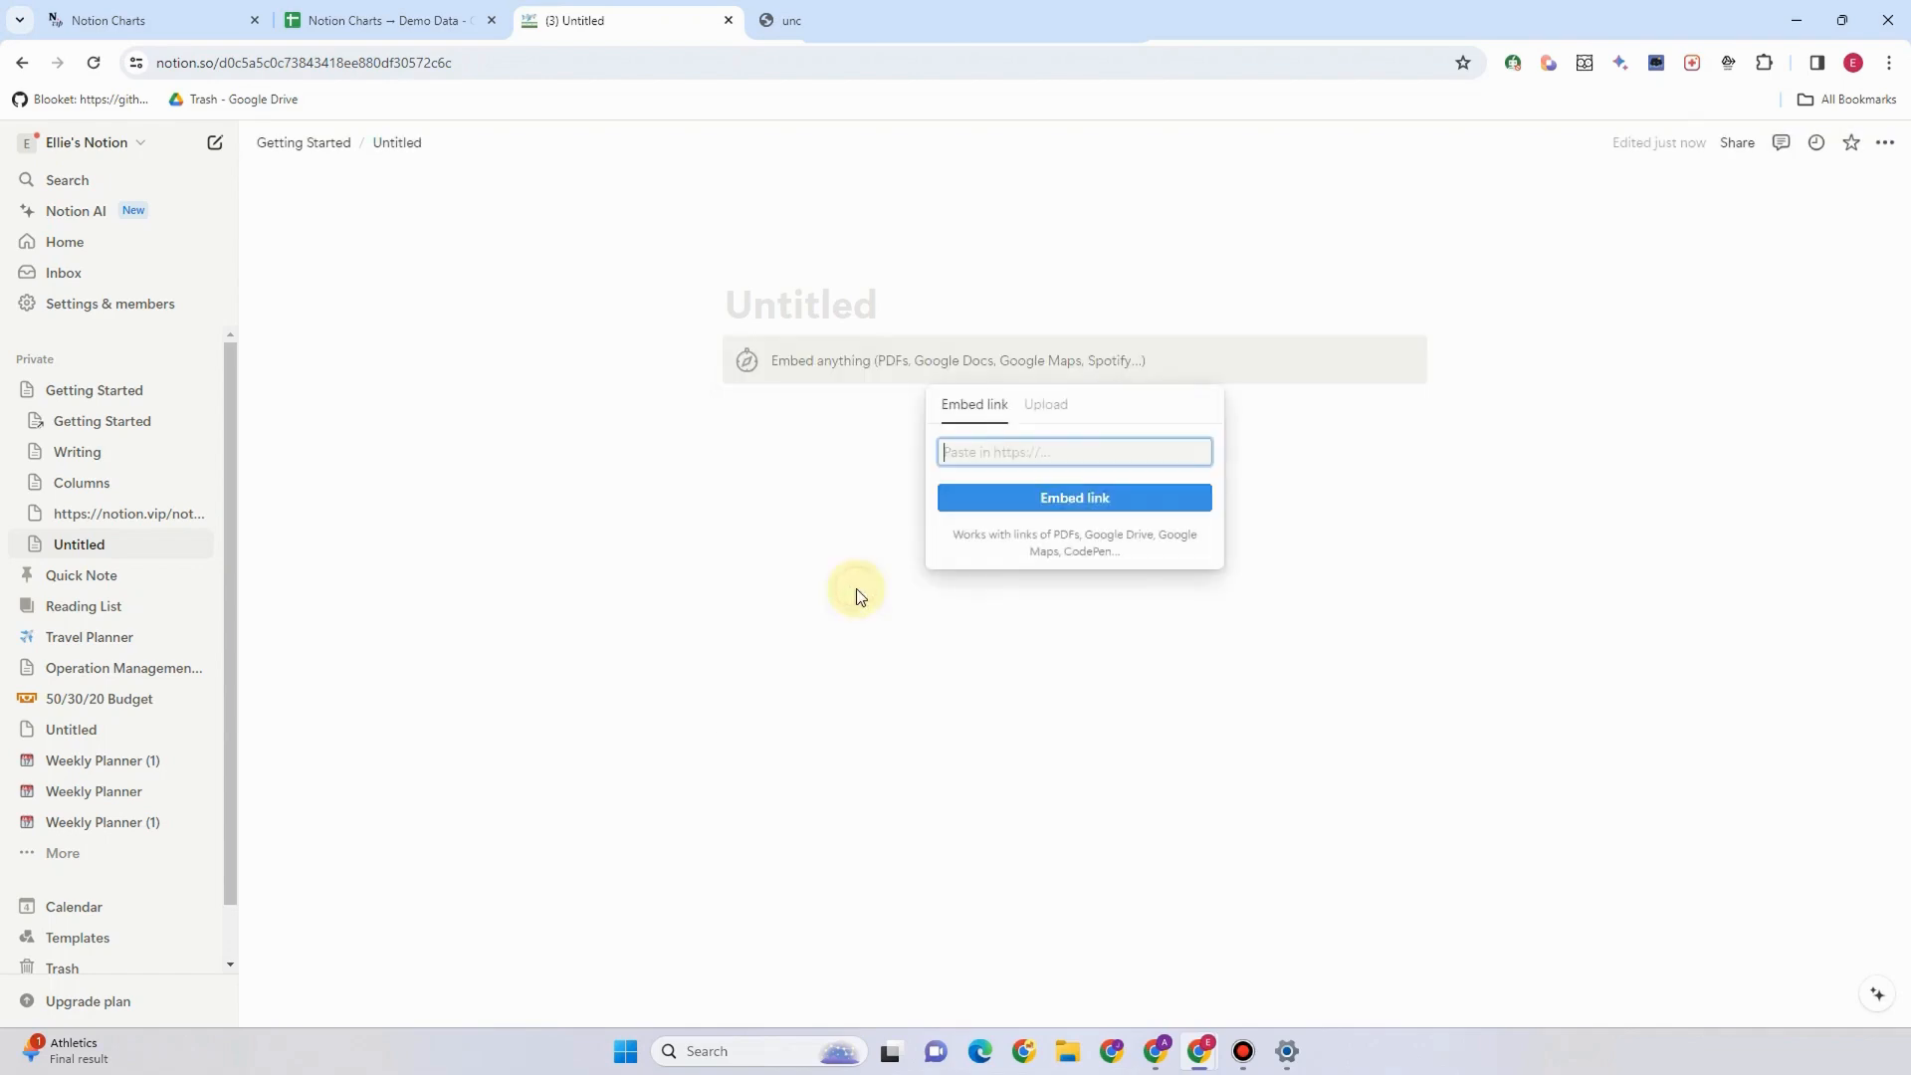
key("ctrl+v")
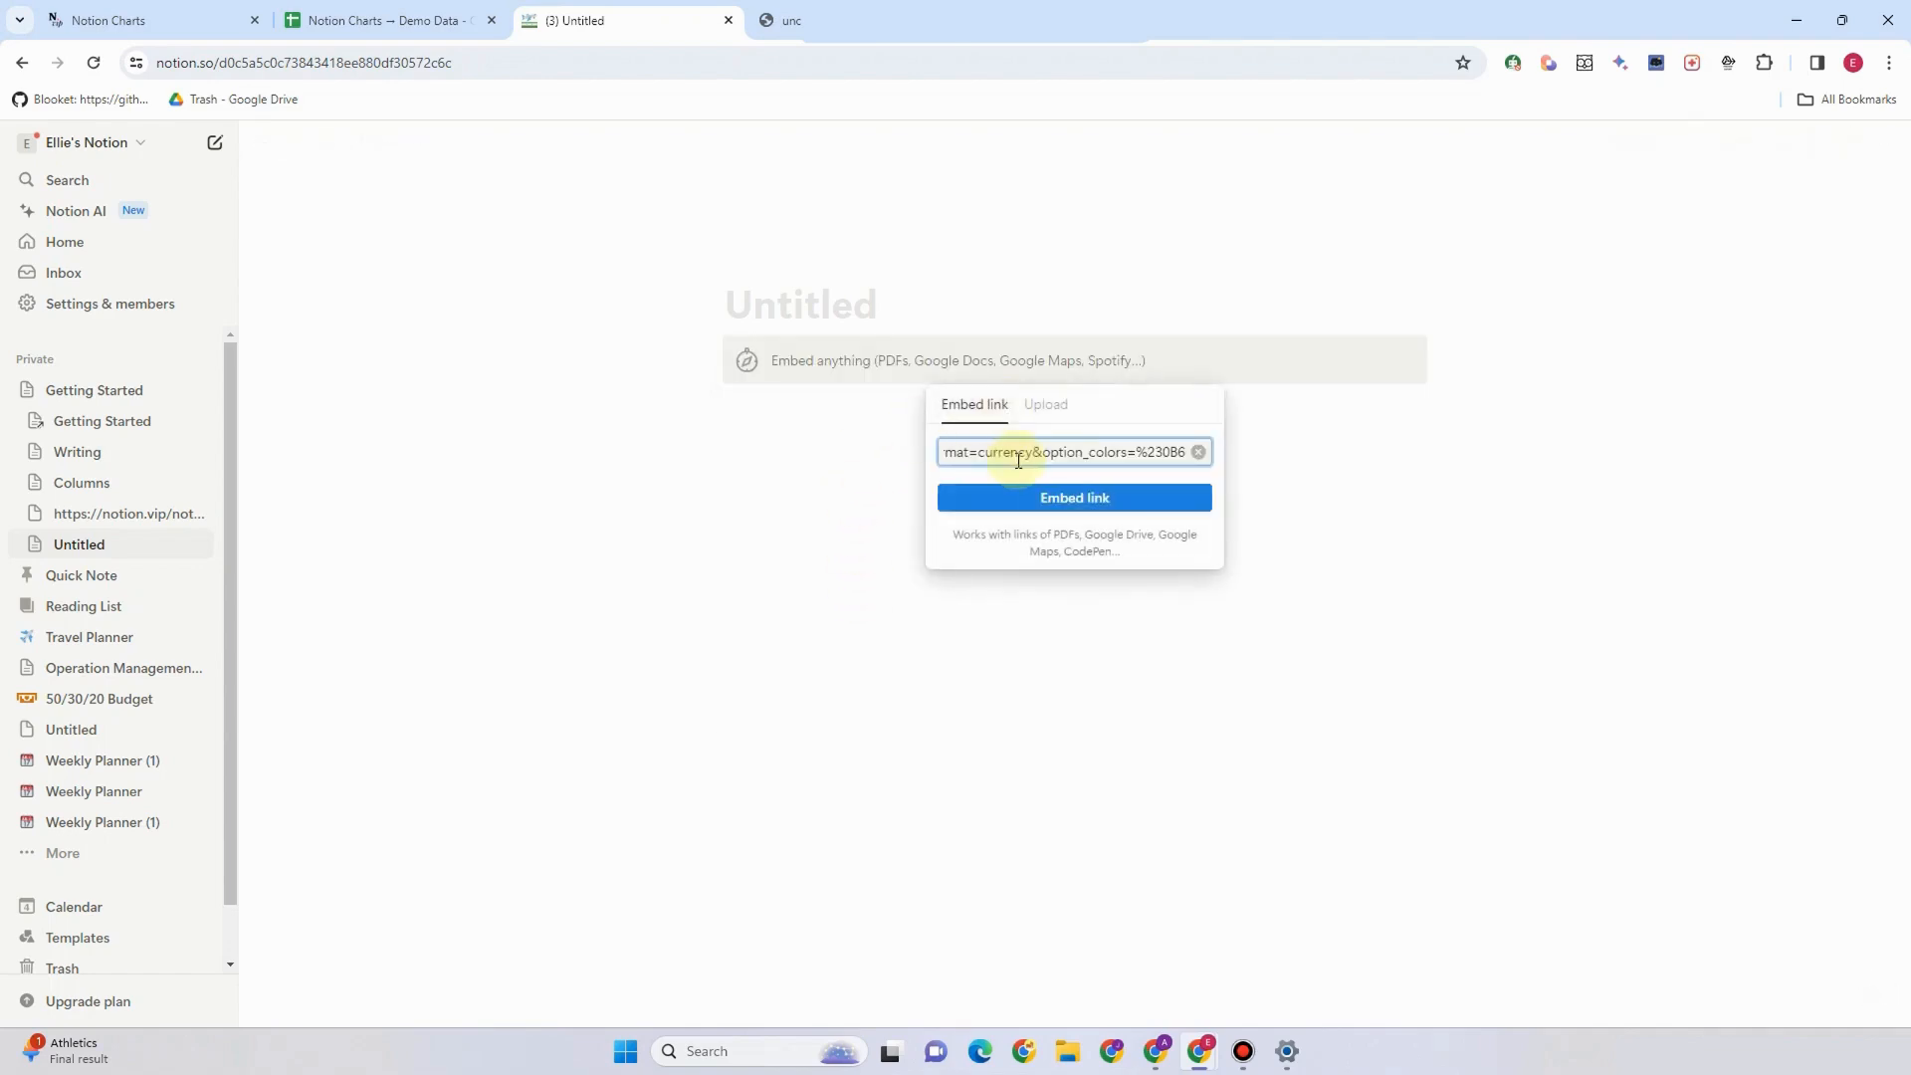
left_click(1054, 497)
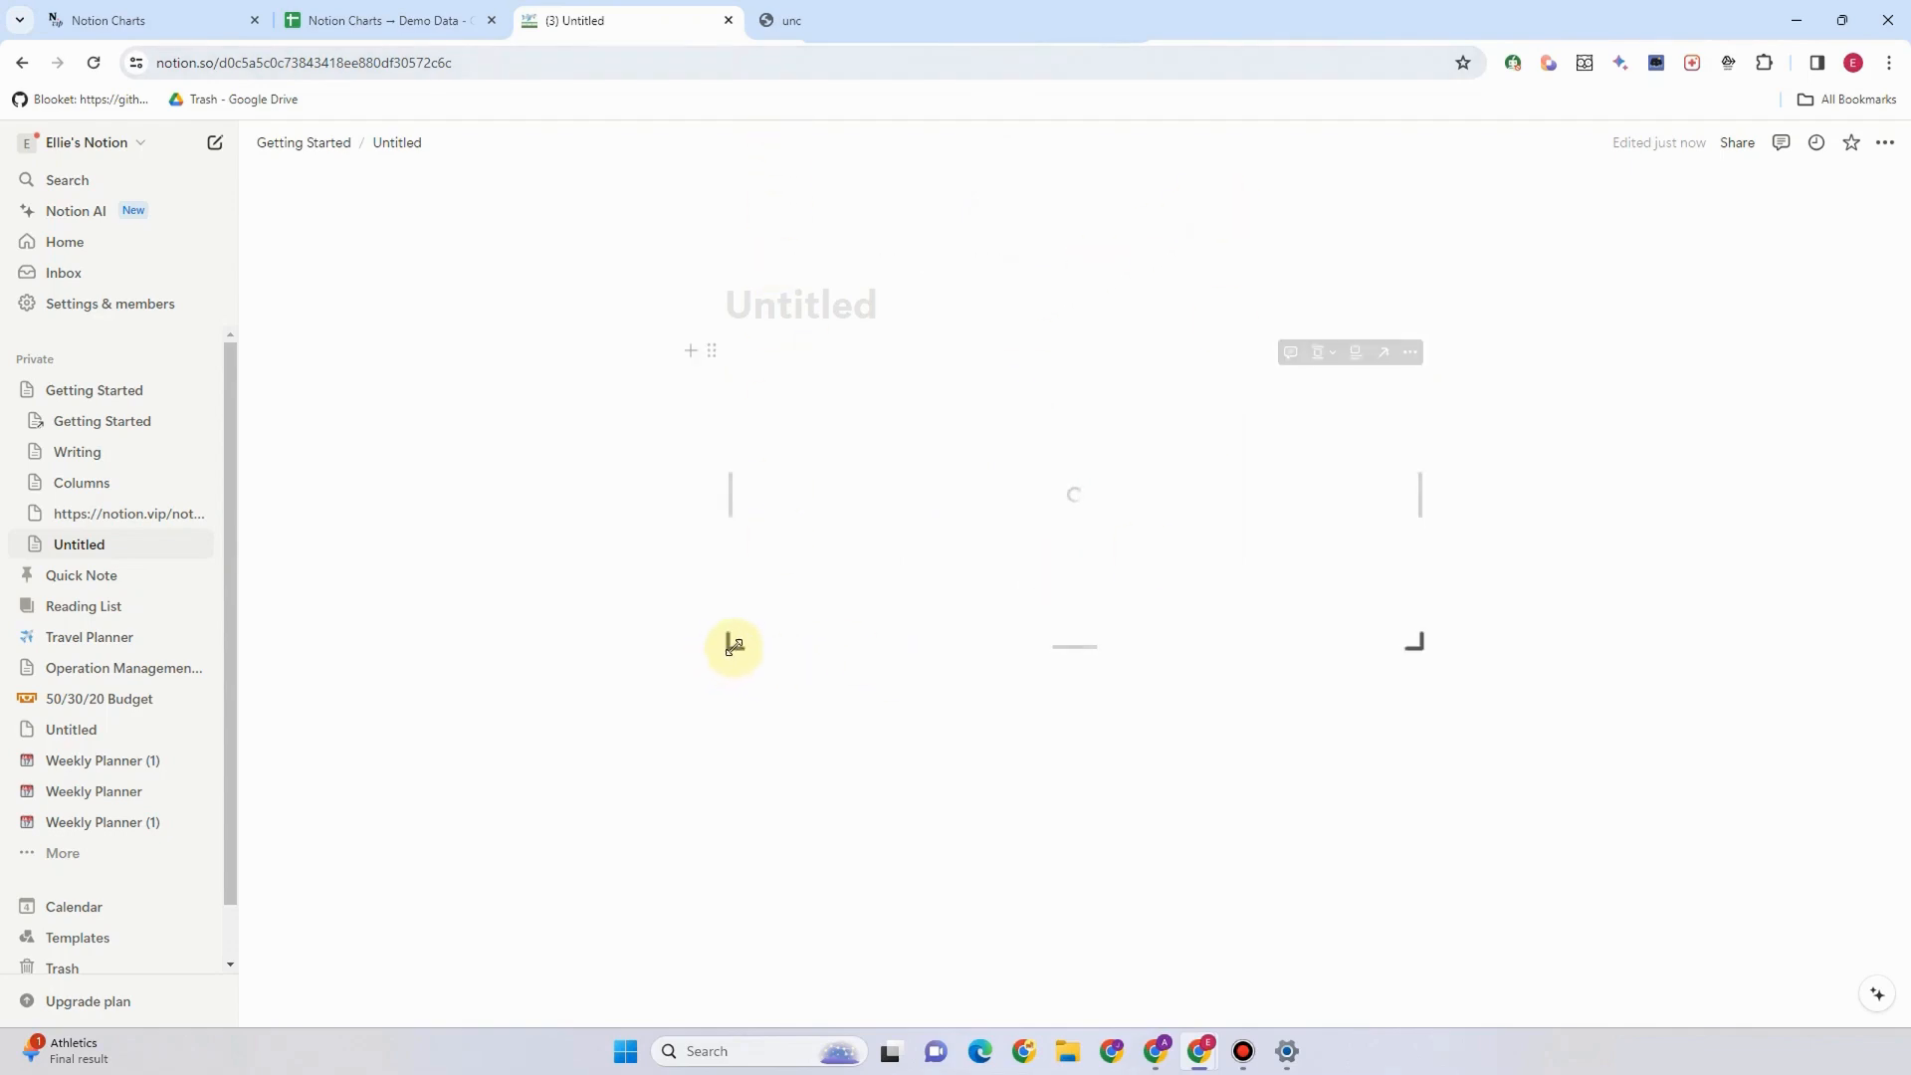
- Enlarge the embedded chart well beyond the page's text width and slightly trim its height from the lower edge
left_click_drag(689, 695, 483, 801)
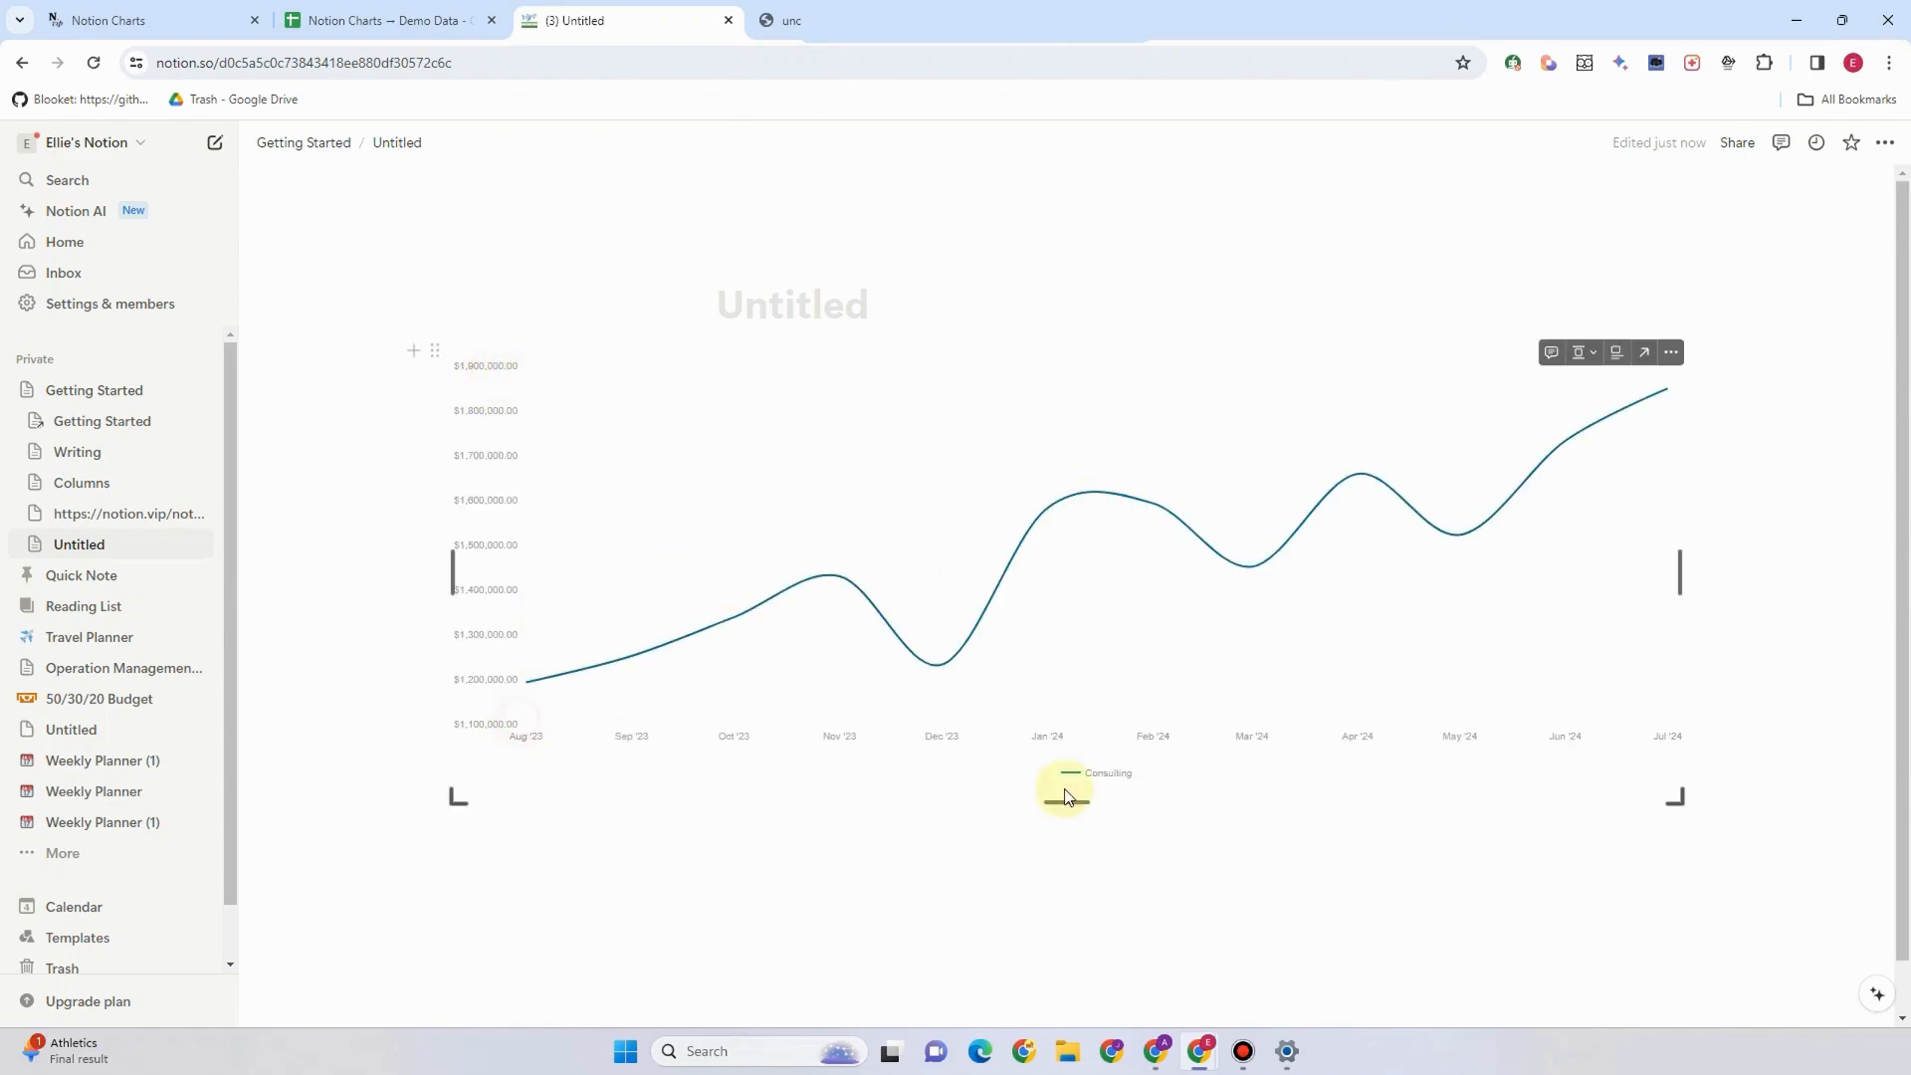
mouse_move(1064, 802)
left_mouse_down()
mouse_move(1066, 849)
mouse_move(1065, 772)
left_mouse_up()
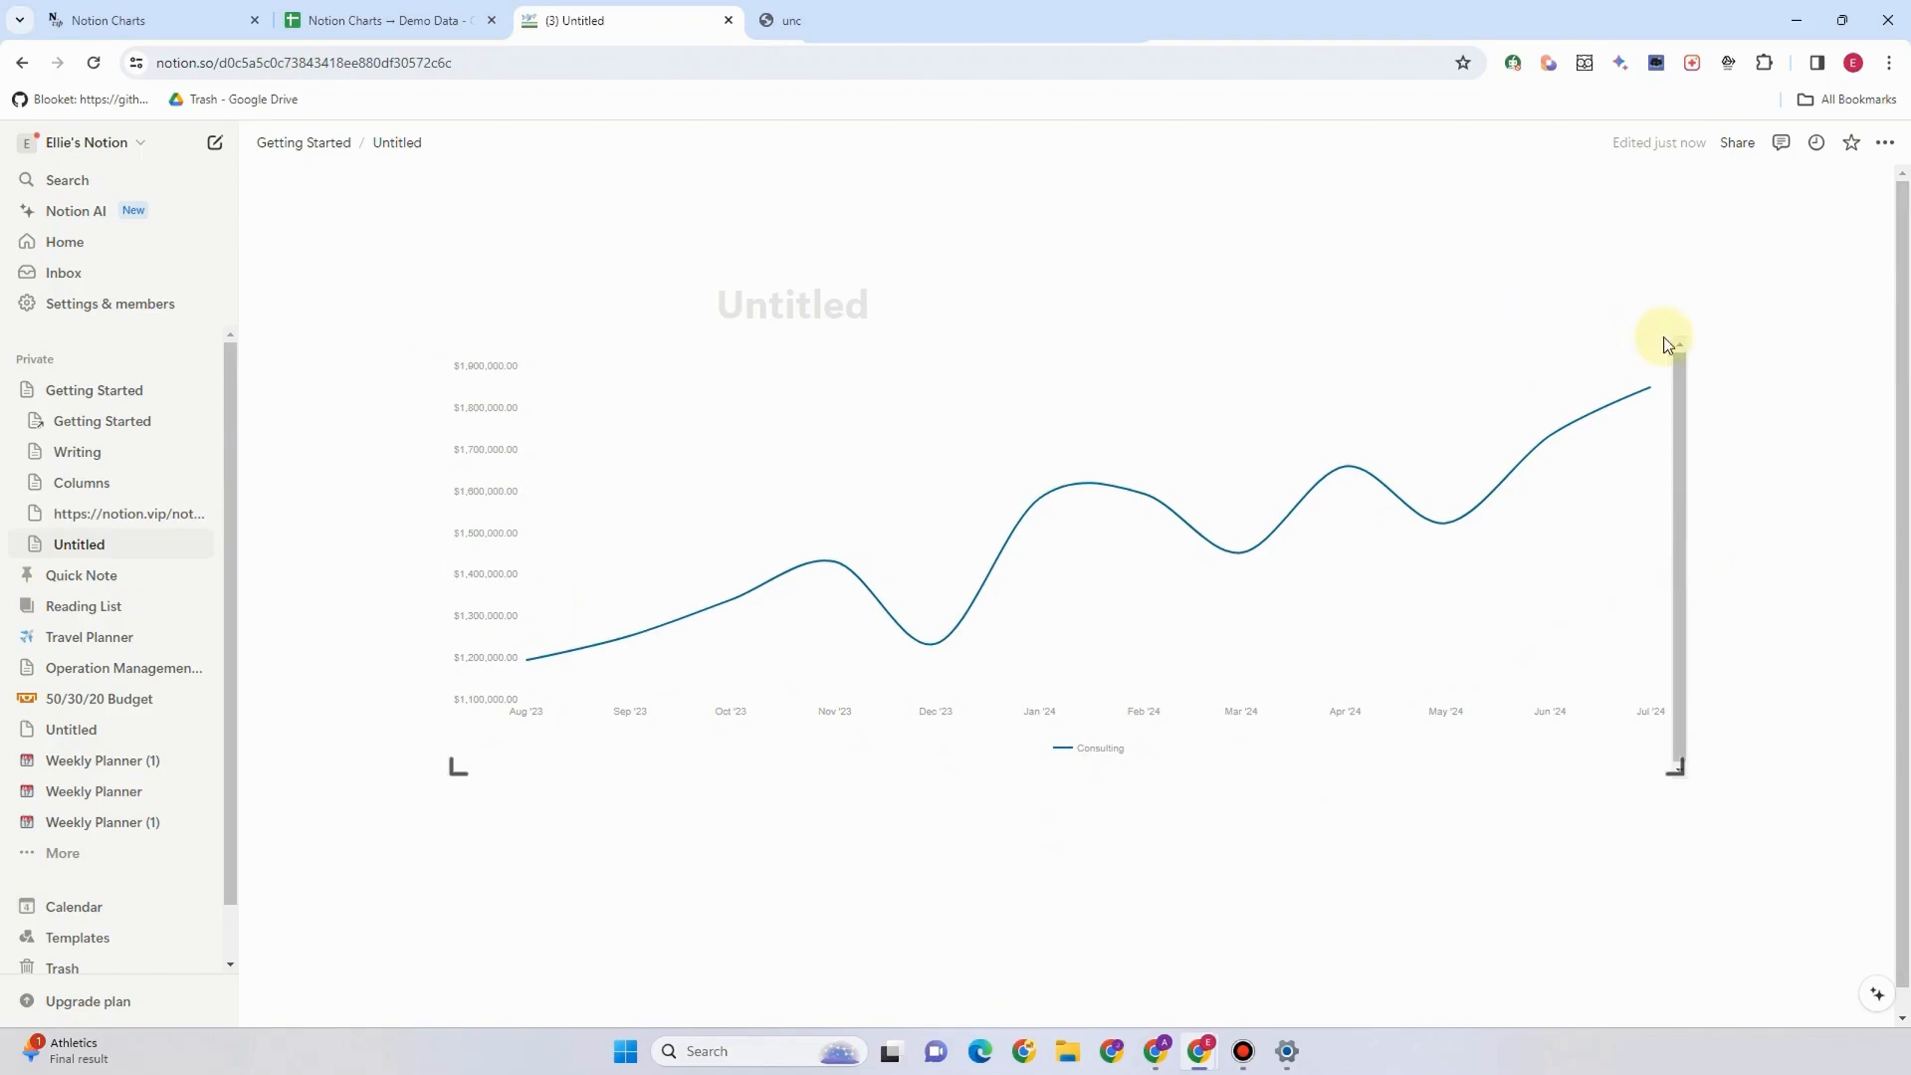
- Check the available actions for the embedded chart block, and leave without applying any and deselect the block
left_click(1671, 352)
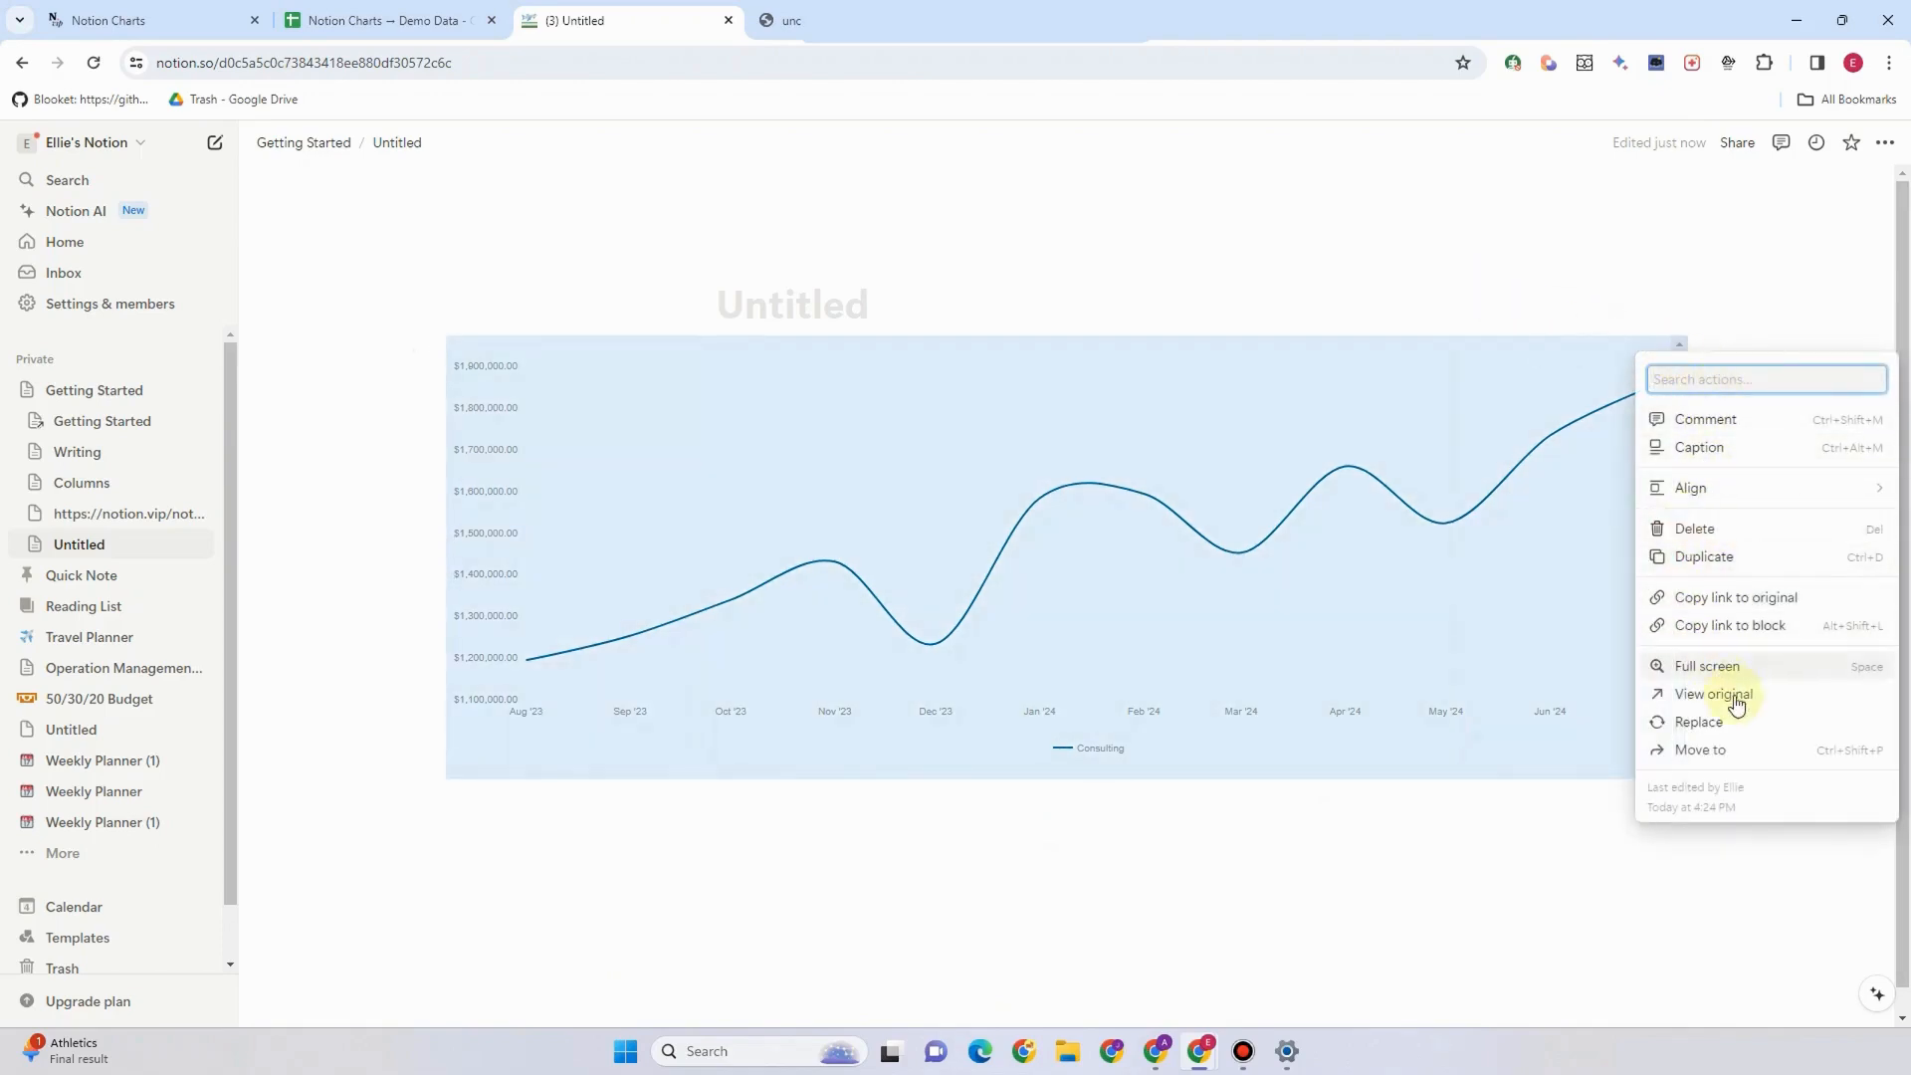
left_click(1201, 582)
left_click(1053, 522)
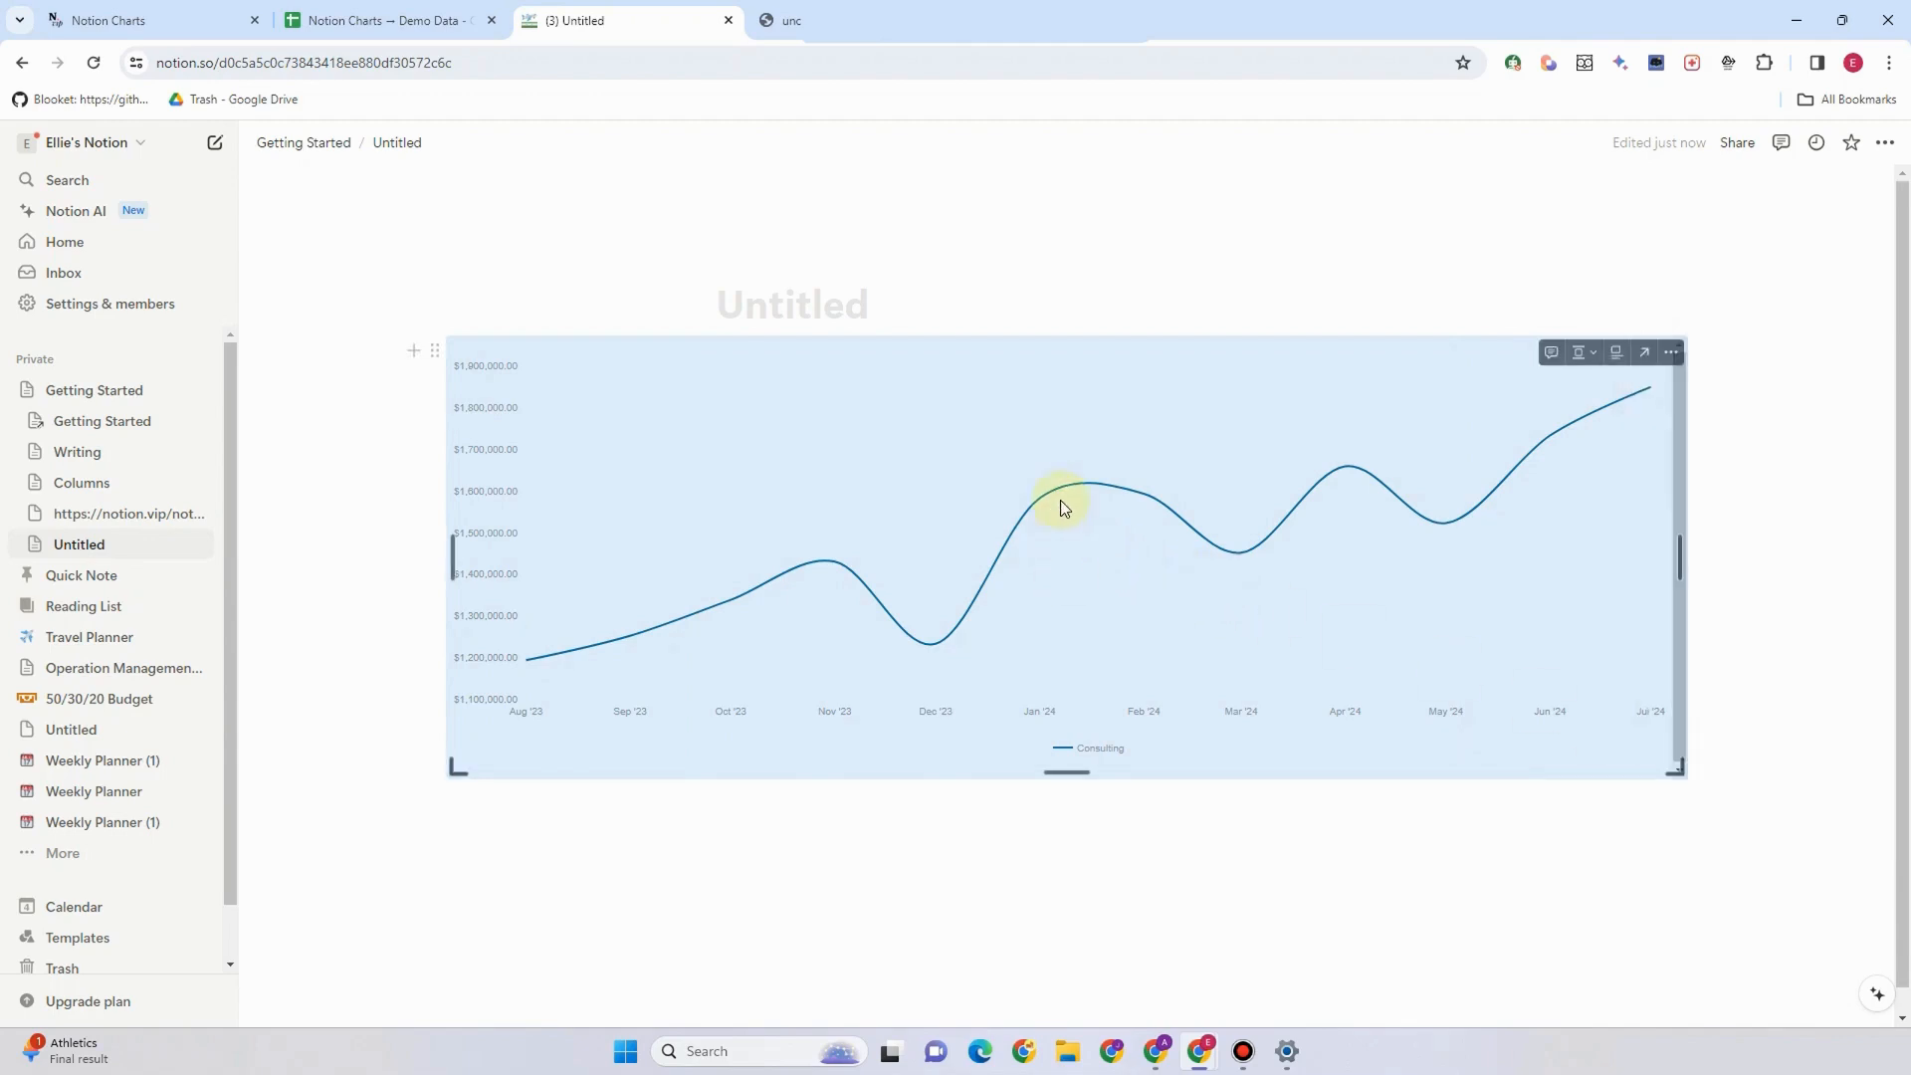
left_click(1060, 492)
left_click(1000, 241)
left_click(810, 559)
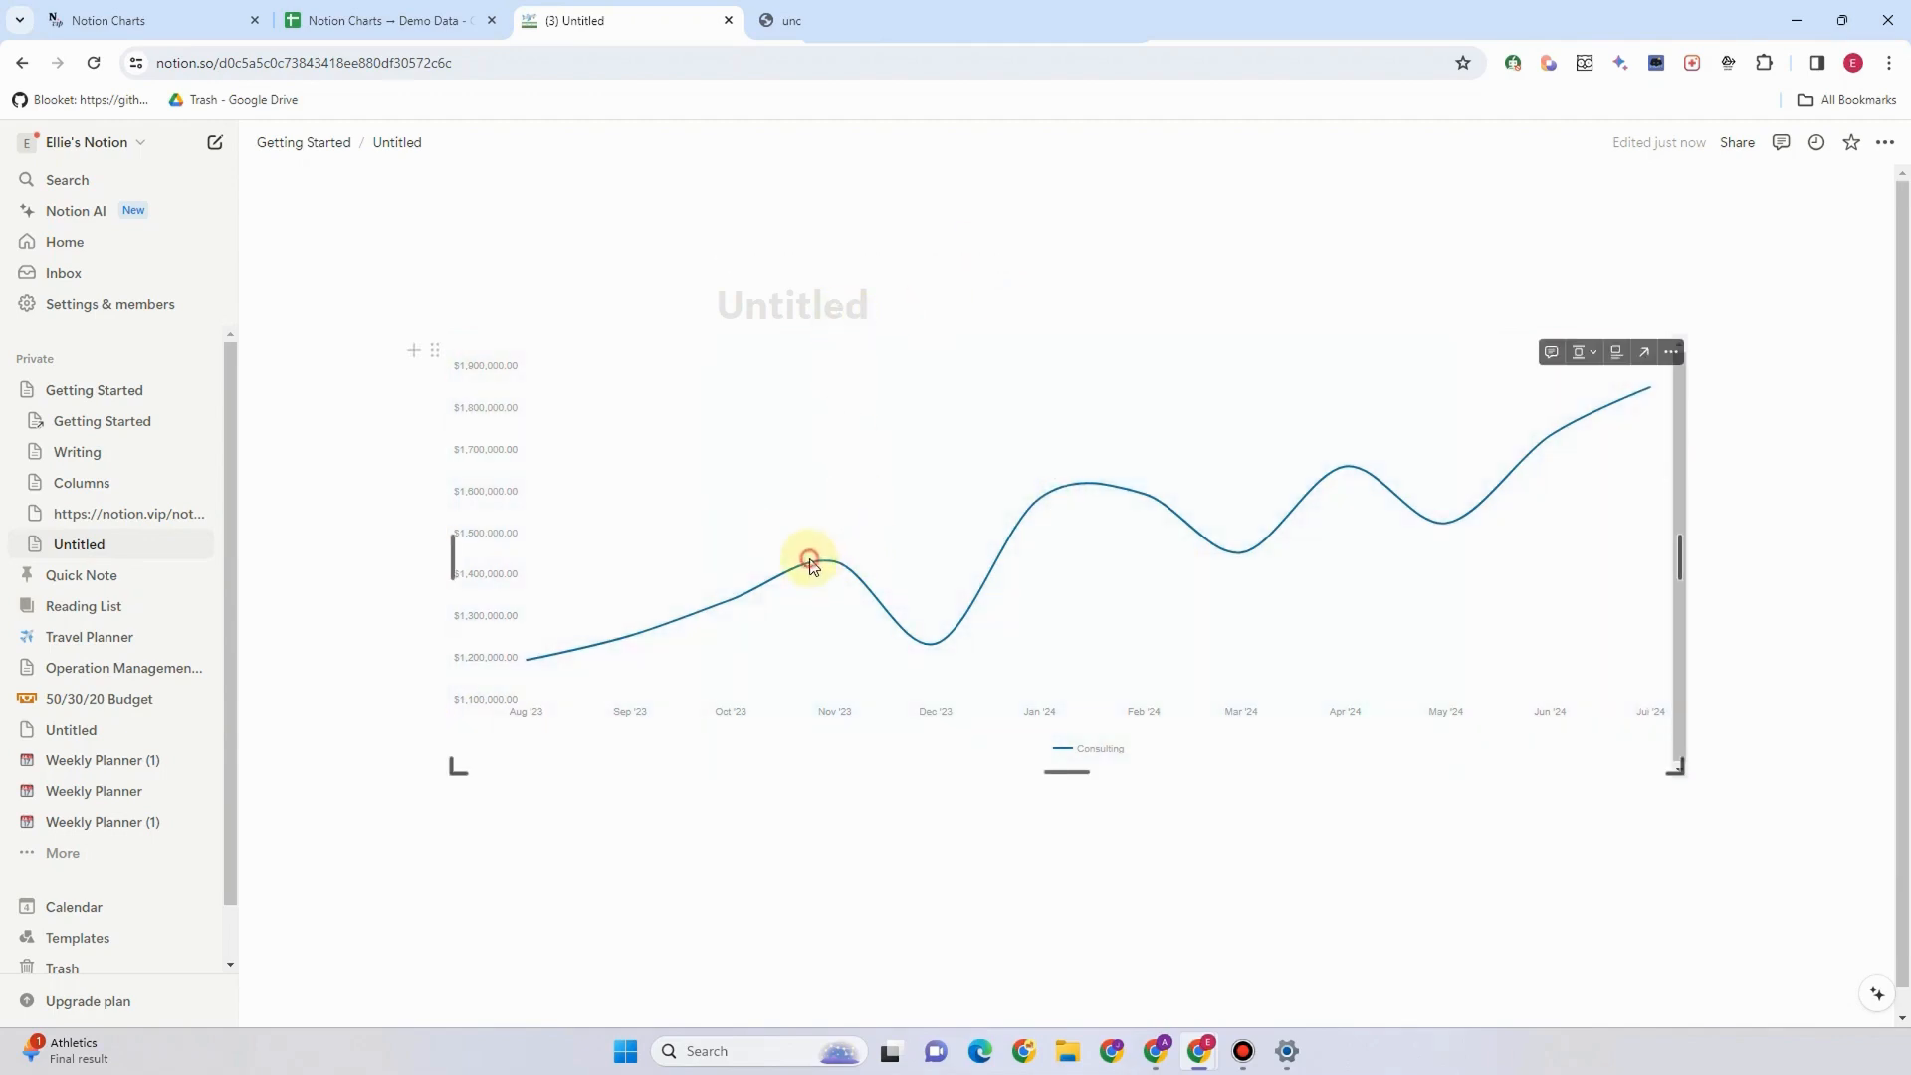